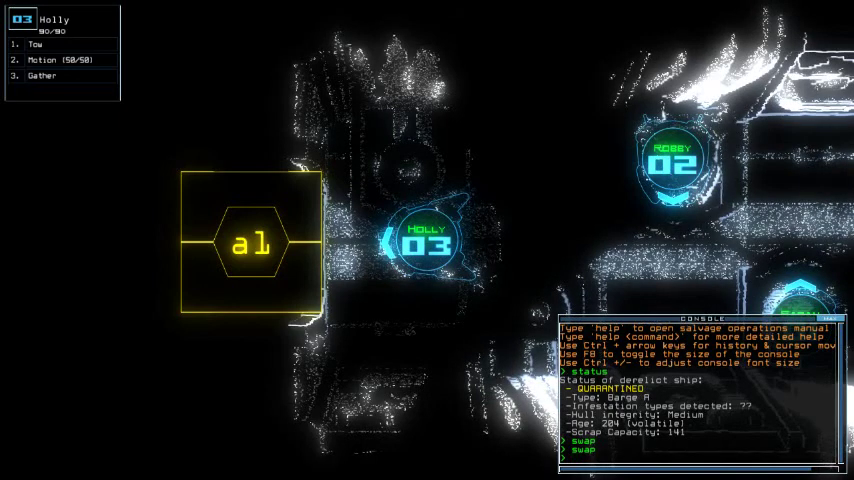
Review the barge's schematic map, then return to Holly's camera view beside airlock a1.
key(space)
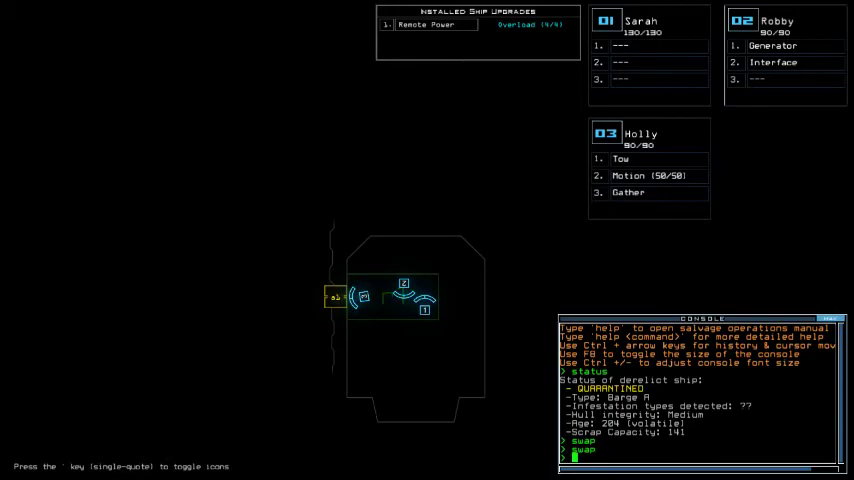
key(space)
text(a1)
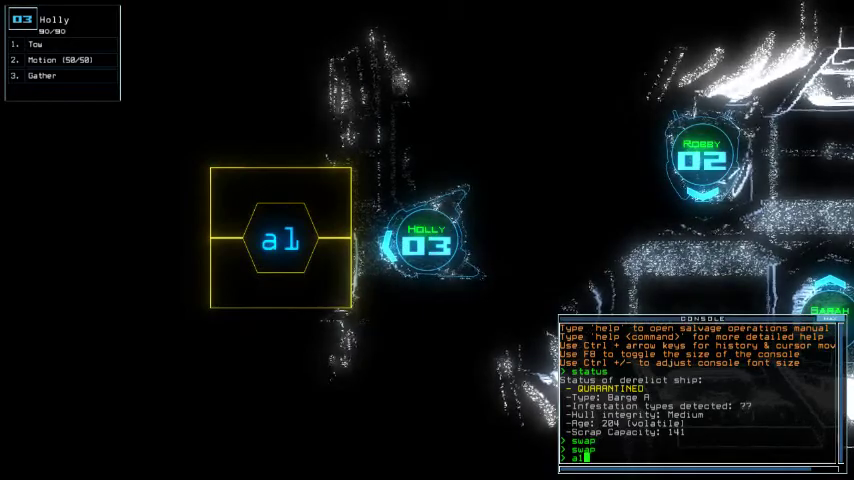
Start the mission through airlock a1, remotely power room r2, and gather scrap twice.
key(Return)
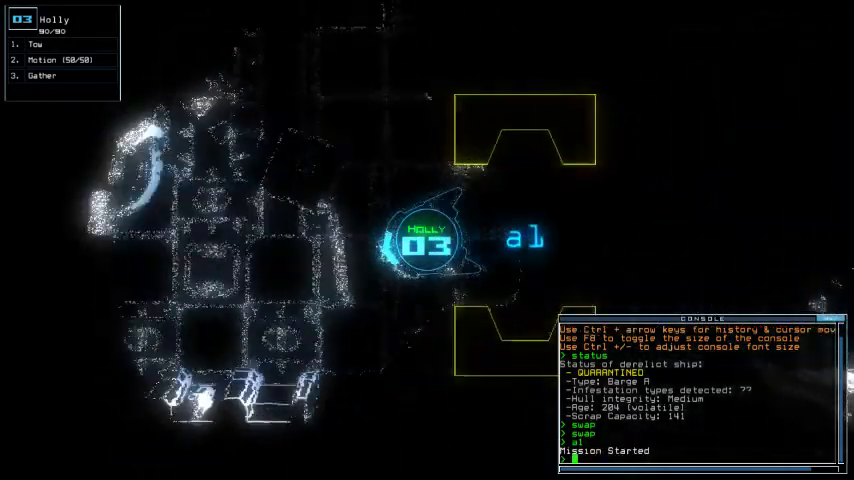
text(remote r2)
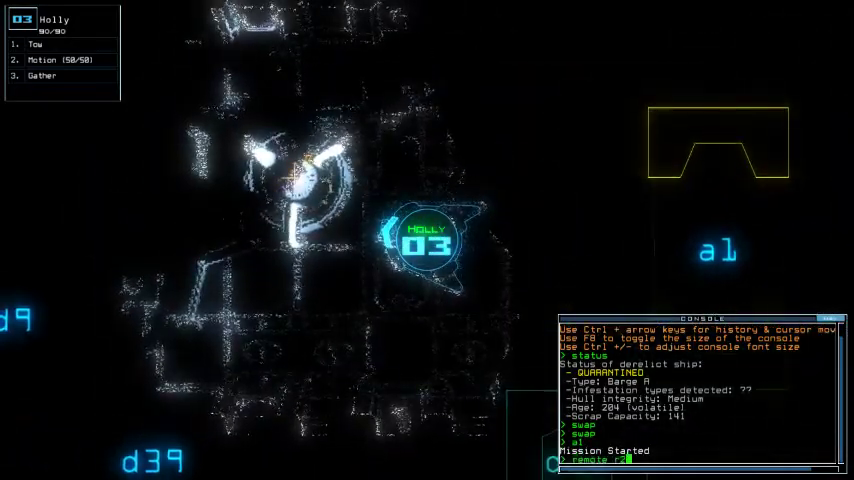
key(Return)
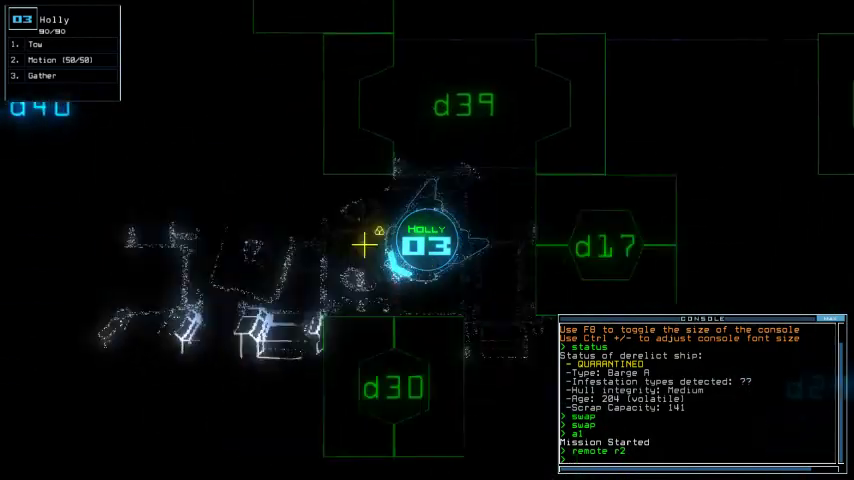
text(g)
key(Return)
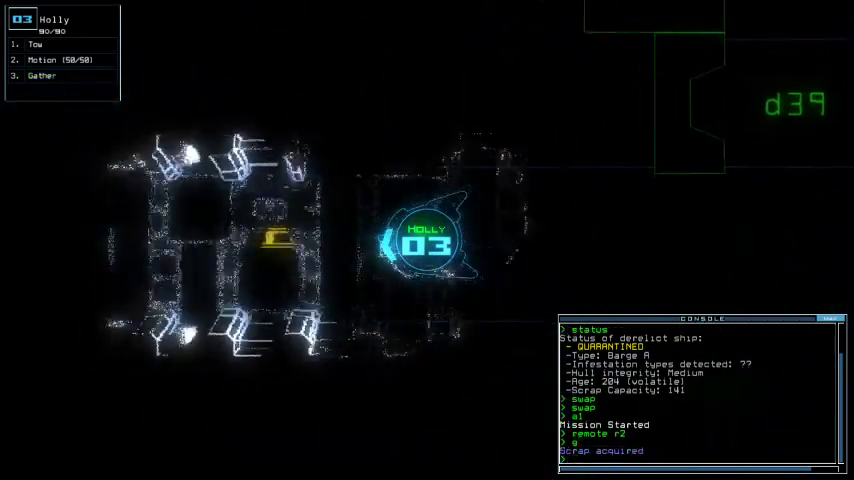
text(g)
key(Return)
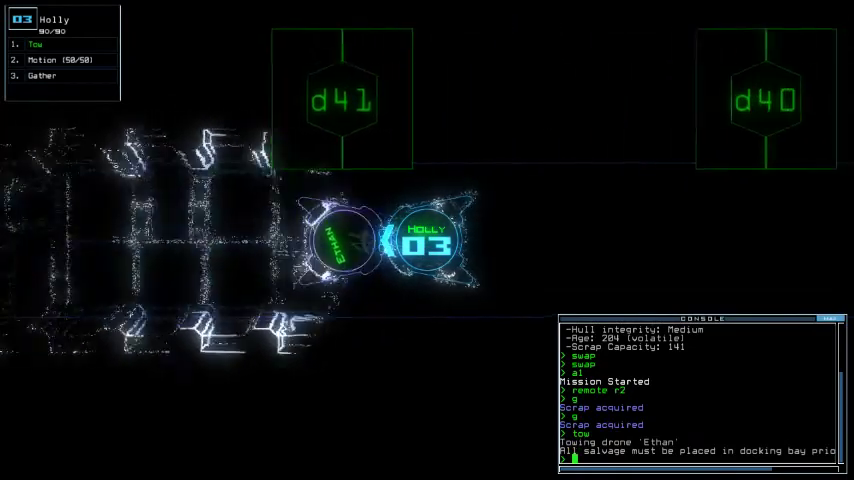
Dismiss the module swap with Ethan and release Ethan from tow in the docking bay.
key(Return)
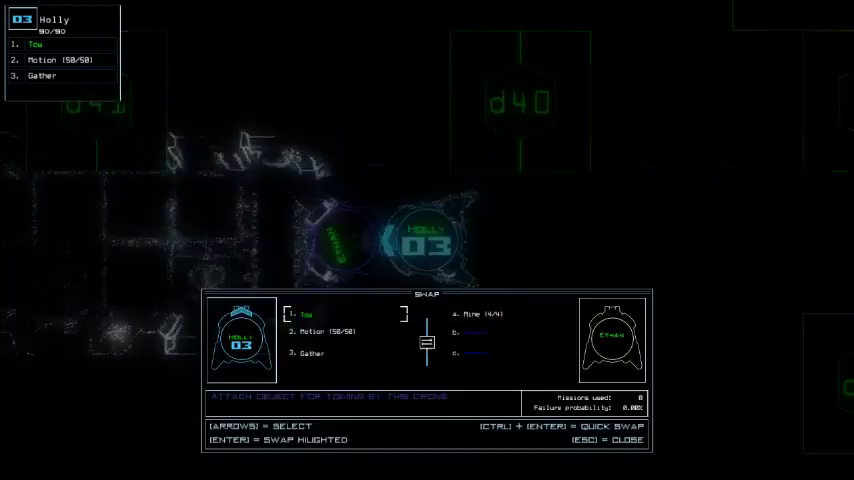
key(Escape)
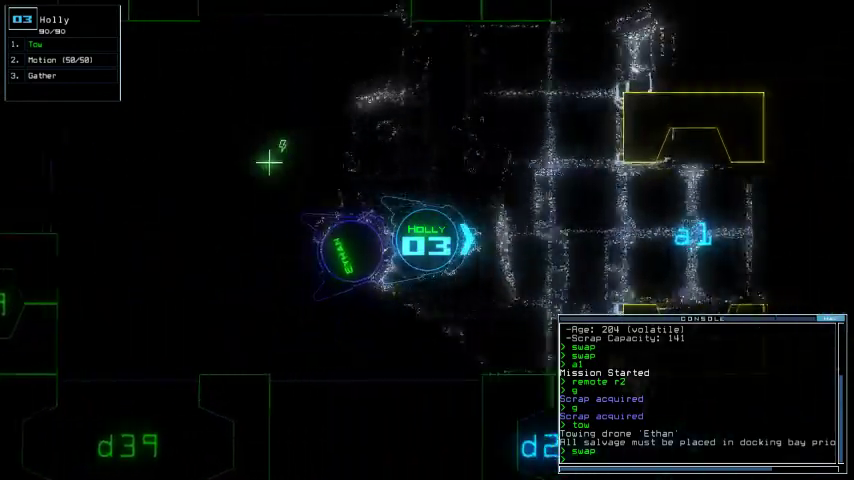
text(to)
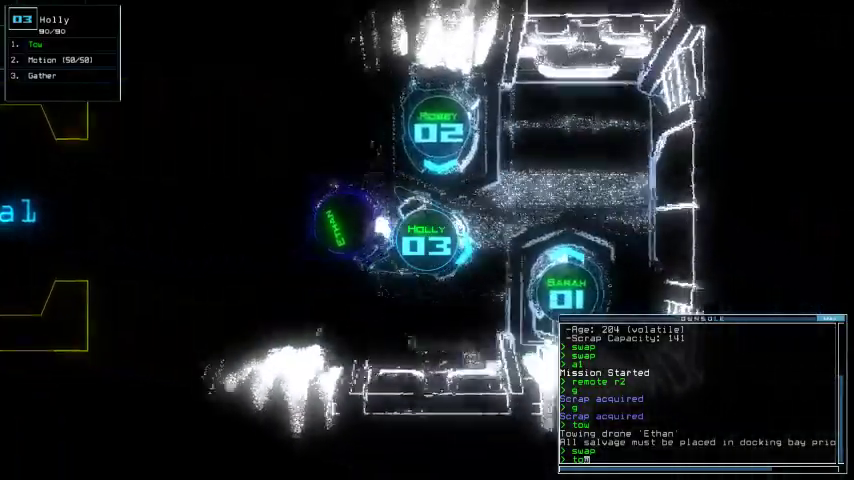
text(w)
key(Return)
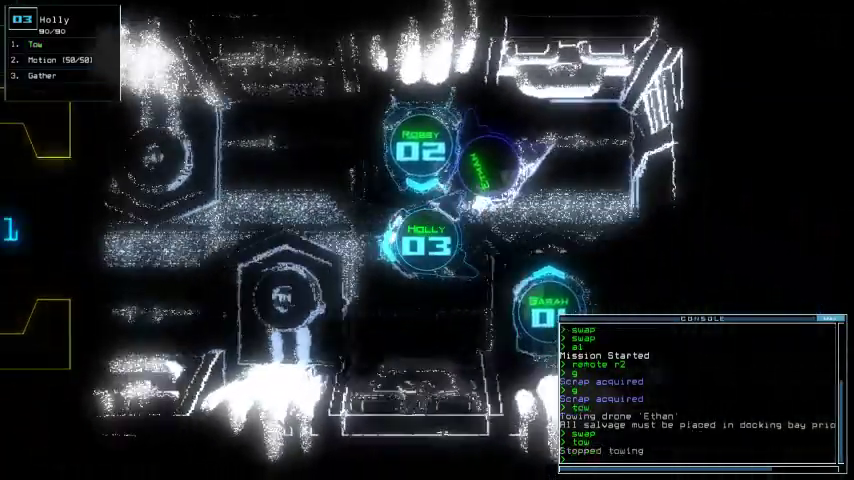
text(2)
text(p)
Cancel the swap, reselect Holly, and drive her out through airlock a1 while checking the map.
key(Return)
key(Escape)
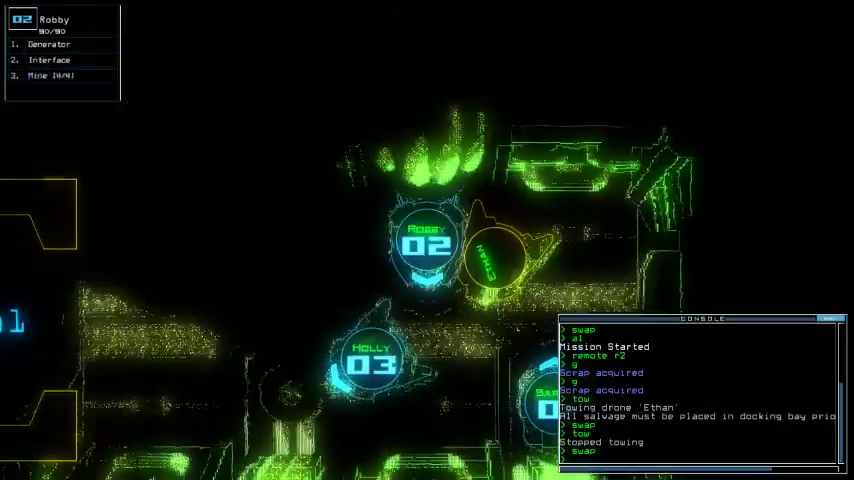
key(3)
key(Left)
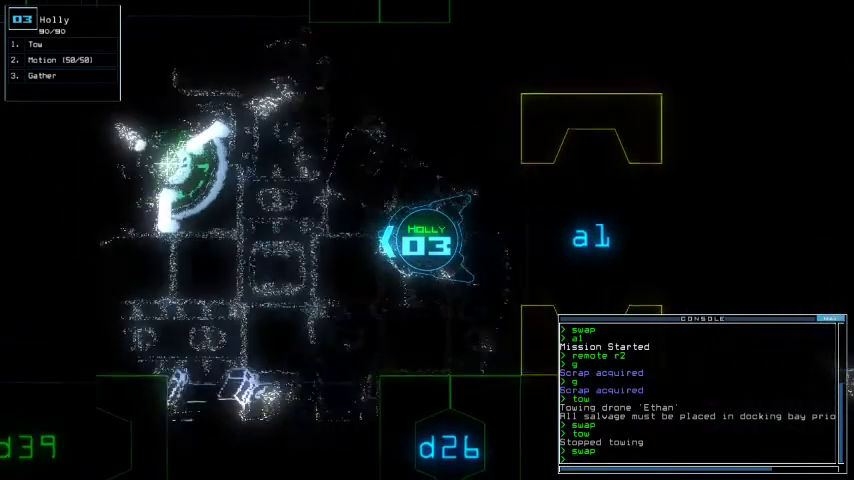
key(space)
key(Left)
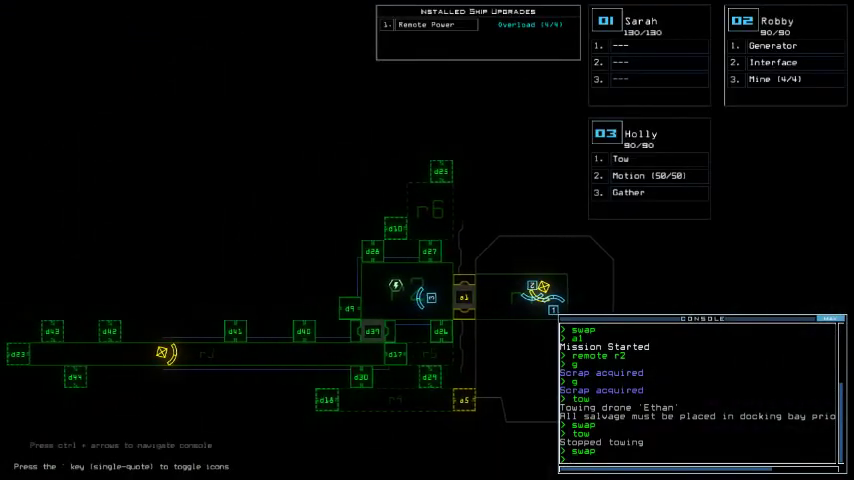
key(space)
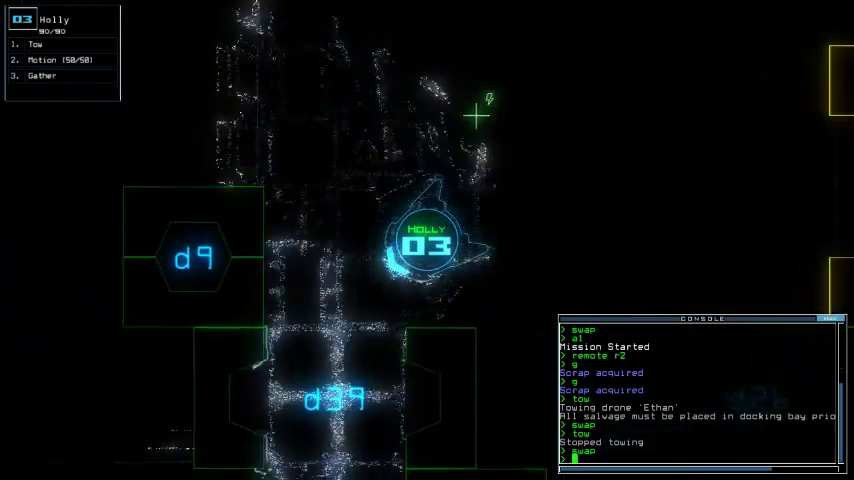
Take HAL in tow, gather more scrap, check mission time, and steer back to a1.
key(Up)
key(Down)
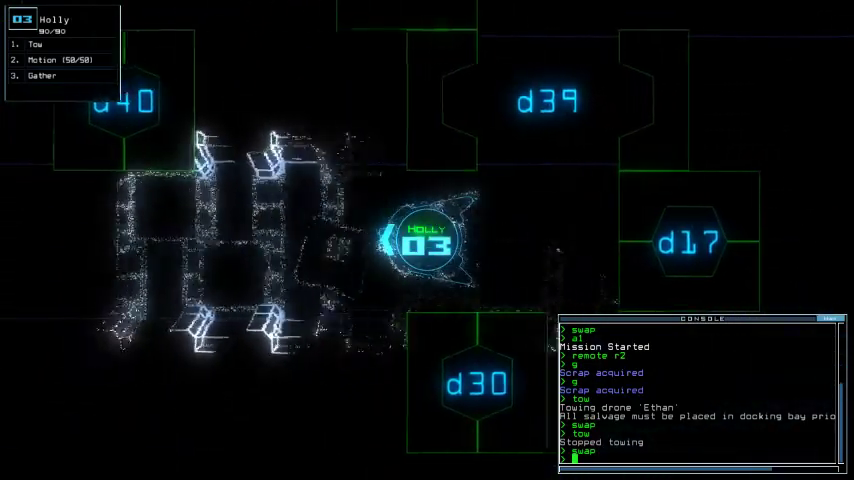
text(to)
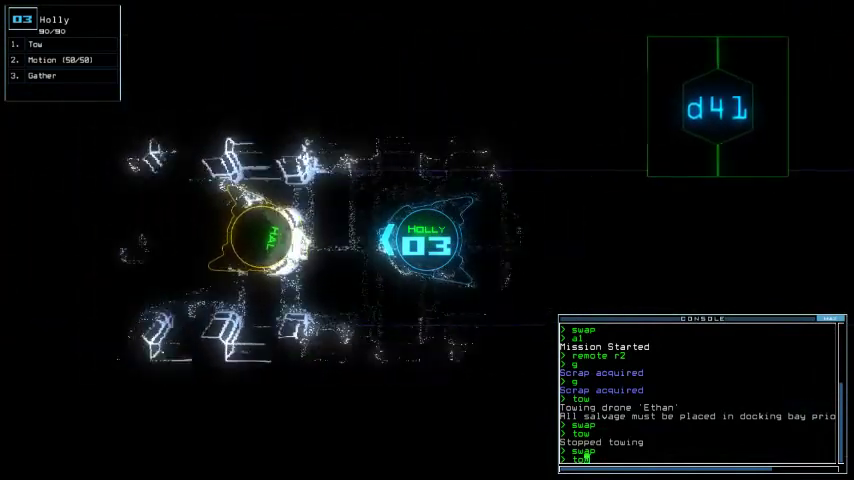
text(w)
key(Return)
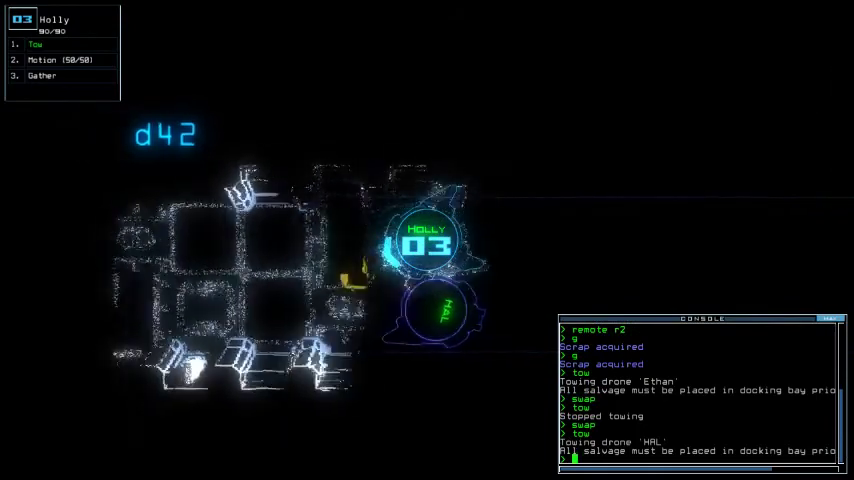
text(g)
key(Return)
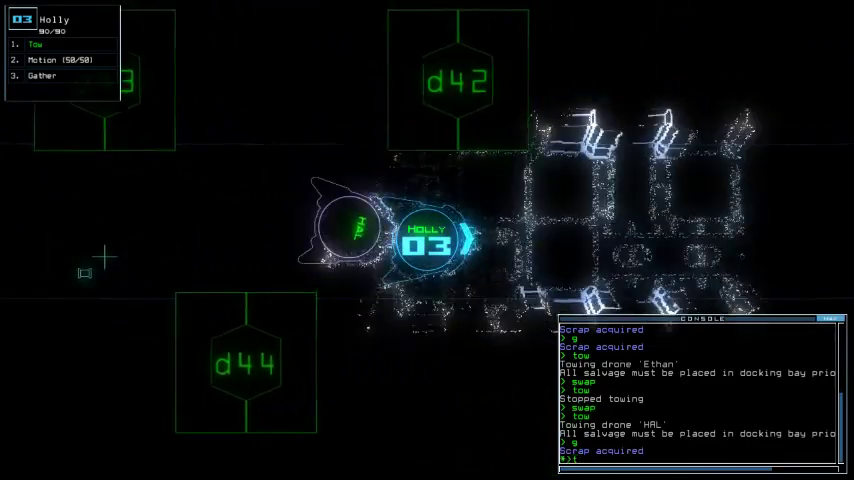
text(i)
key(Return)
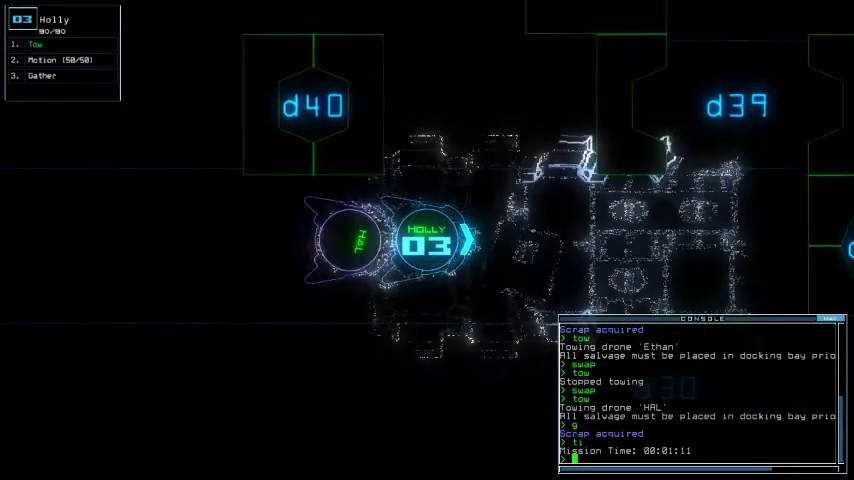
key(Up)
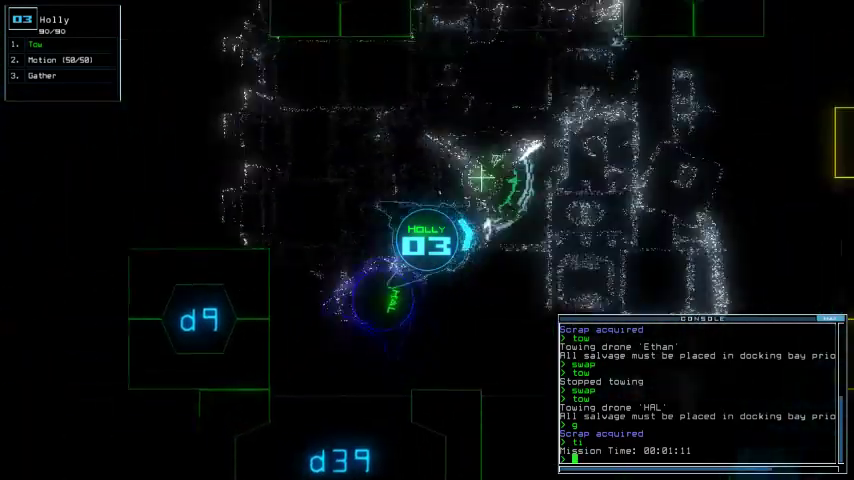
key(Right)
key(Right)
key(Right)
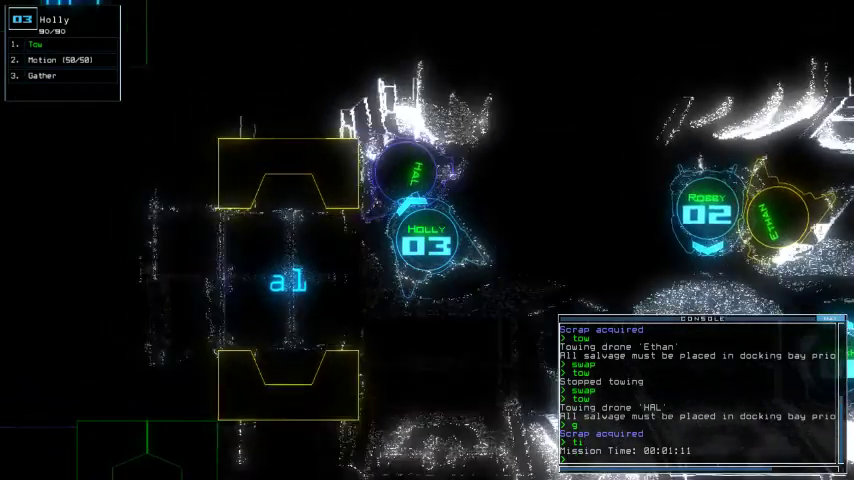
text(to)
Release HAL at the dock and dismiss the swap dialogs for HAL and Sarah.
key(Right)
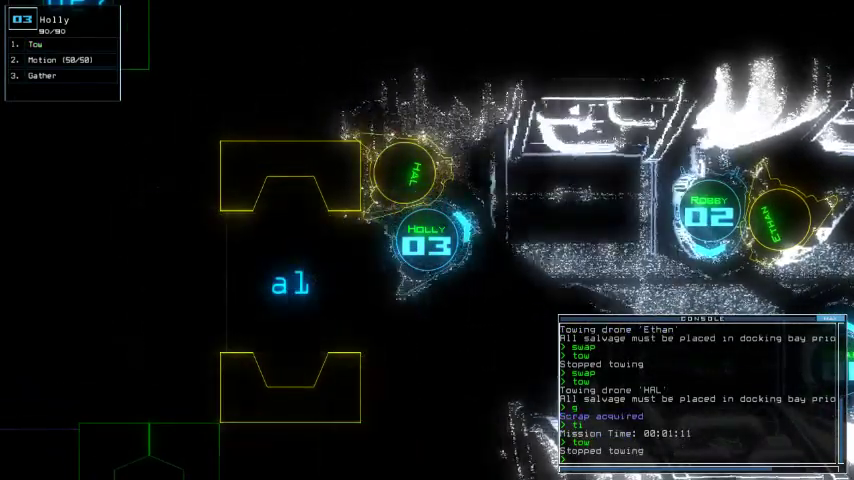
key(Tab)
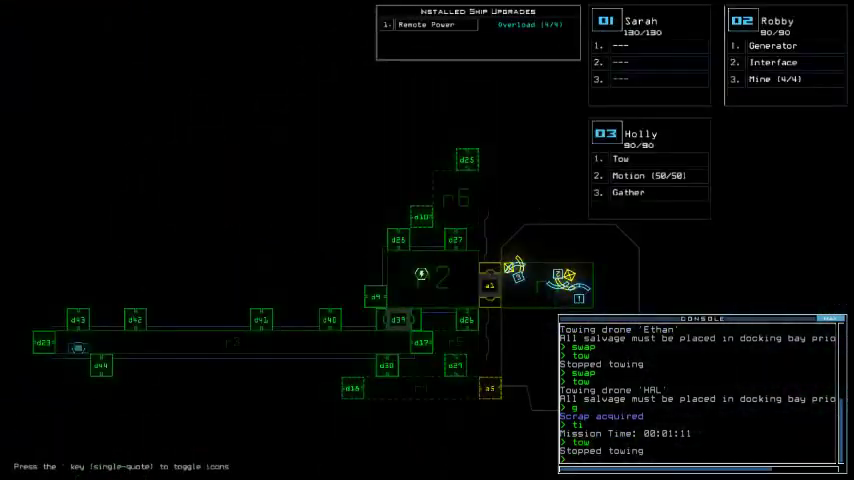
key(Tab)
text(swap)
key(Return)
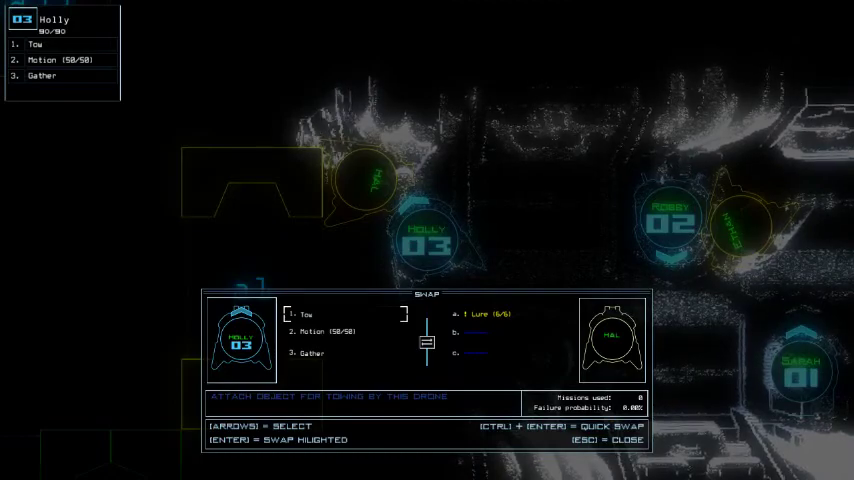
key(Escape)
text(1)
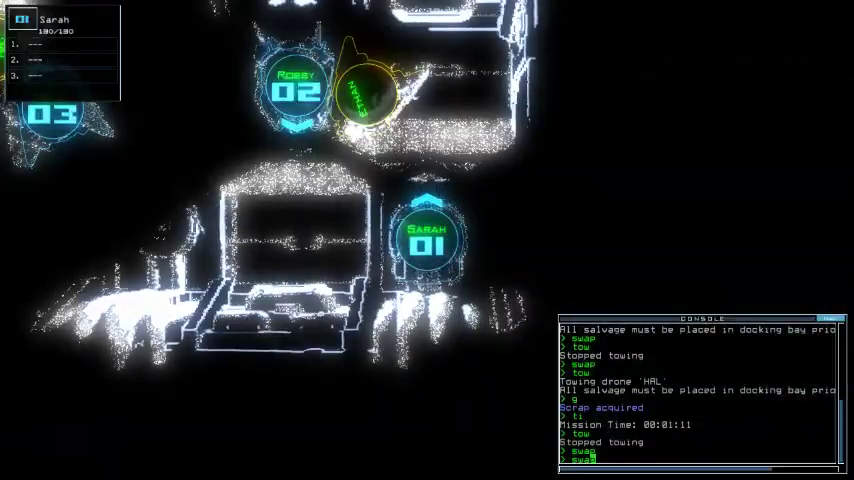
text(swap)
key(Return)
key(Escape)
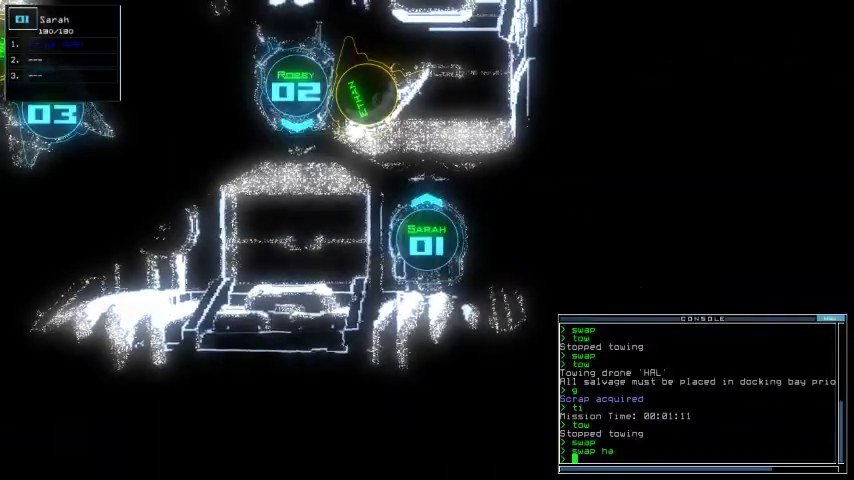
text(3swap ha)
Check mission time, then trade Holly's Tow module for Robby's Interface module.
key(Tab)
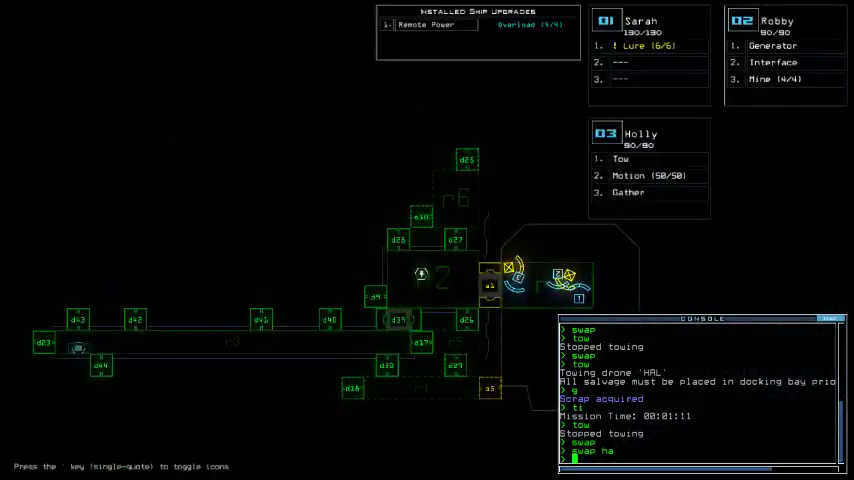
text(time)
key(Return)
key(Tab)
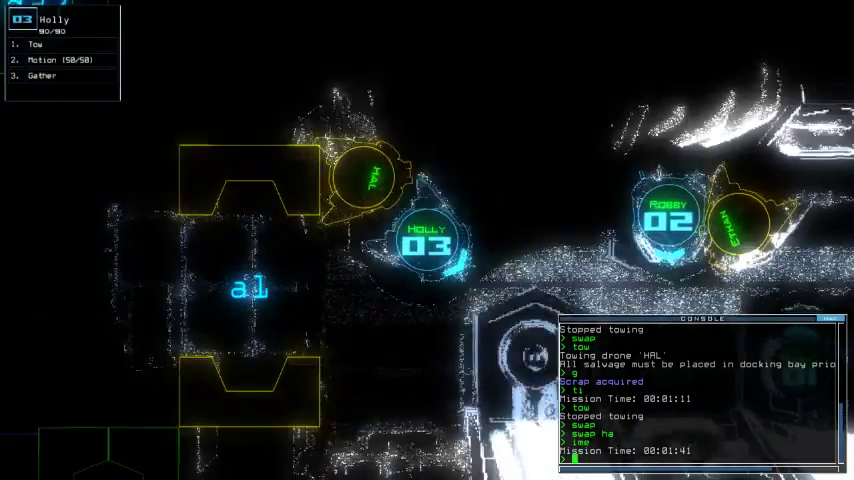
text(swap)
key(Return)
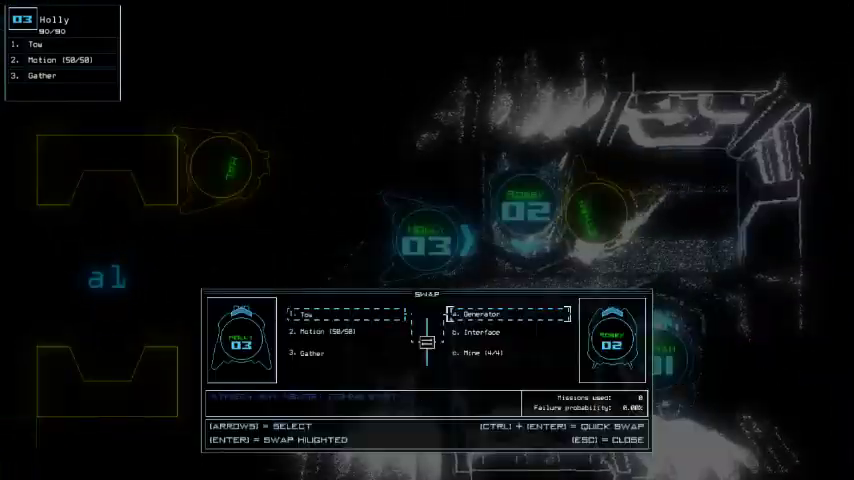
key(Down)
key(Return)
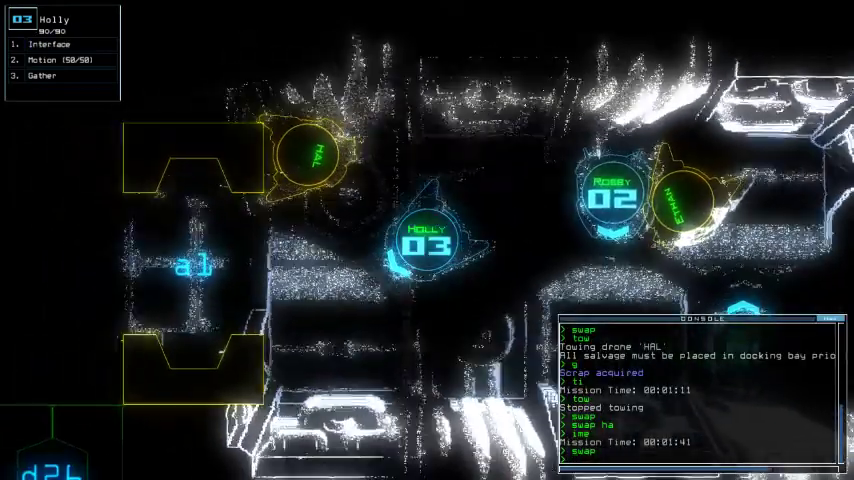
Check the elapsed mission time repeatedly while switching between map and camera views.
key(Tab)
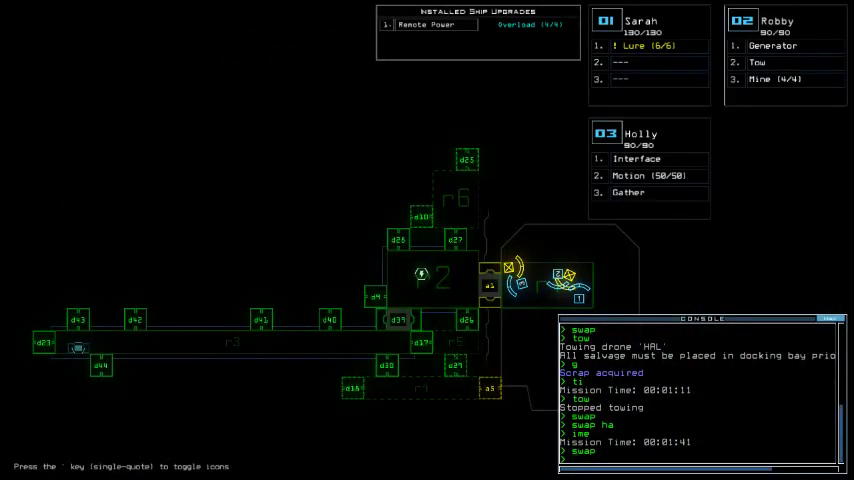
text(time)
key(Return)
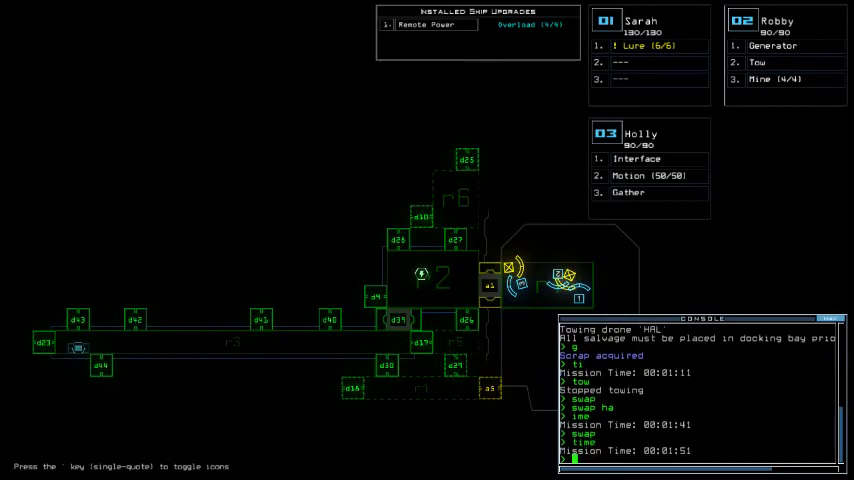
key(Tab)
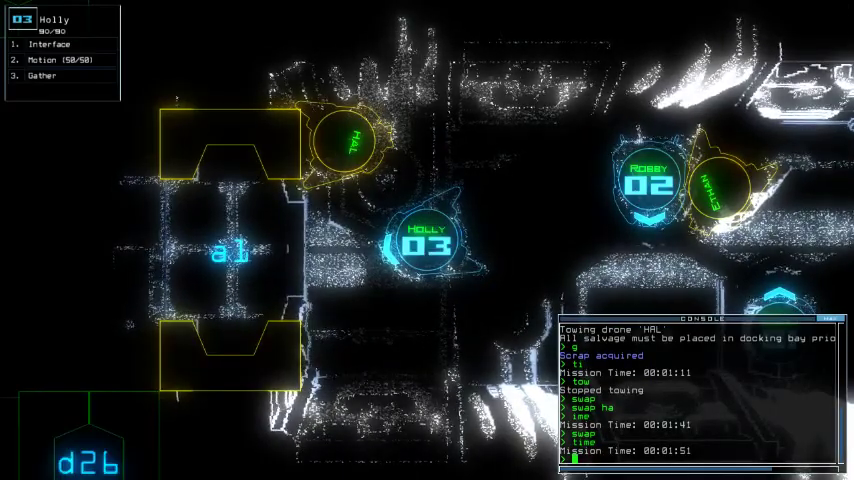
text(time)
key(Return)
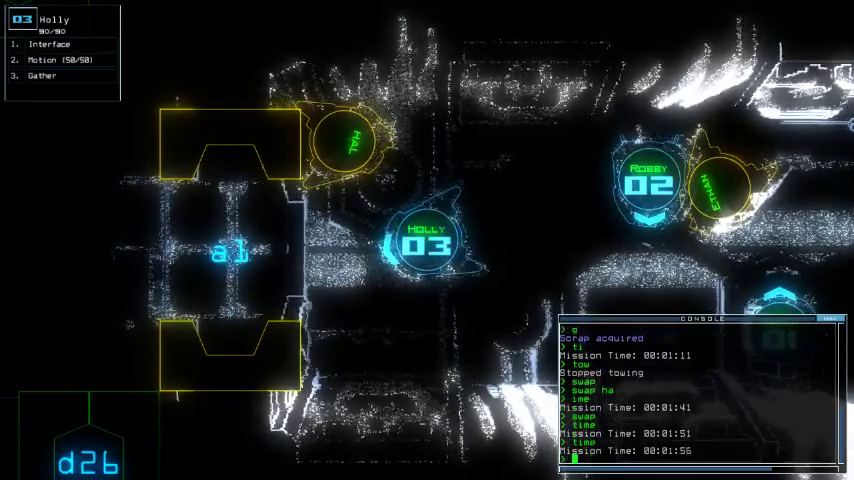
text(time)
key(Return)
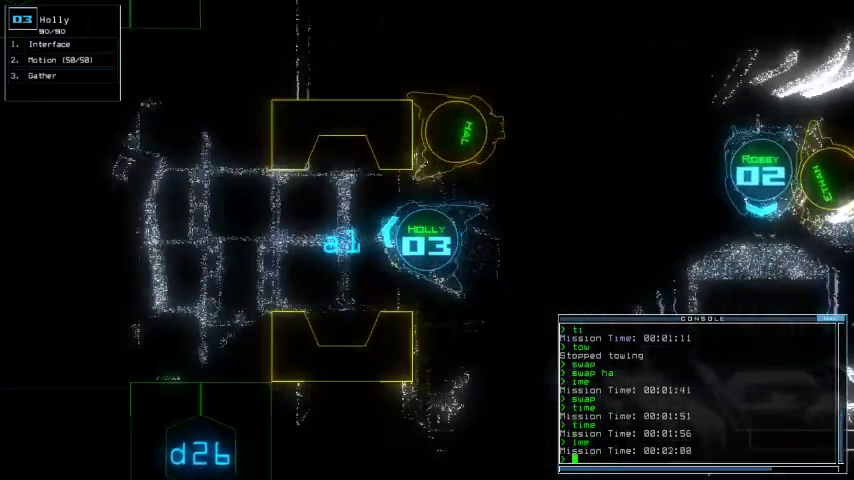
text(a1)
key(Return)
Toggle airlock a1 and run a motion scan, glancing at the schematic map.
key(space)
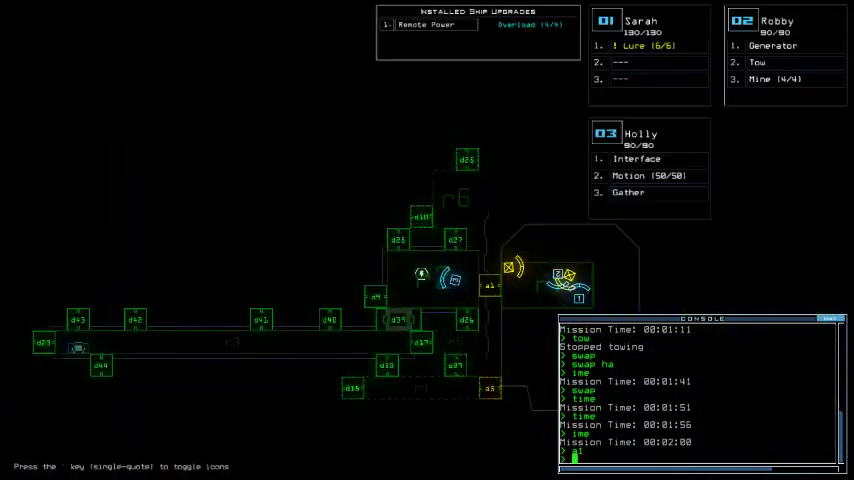
key(space)
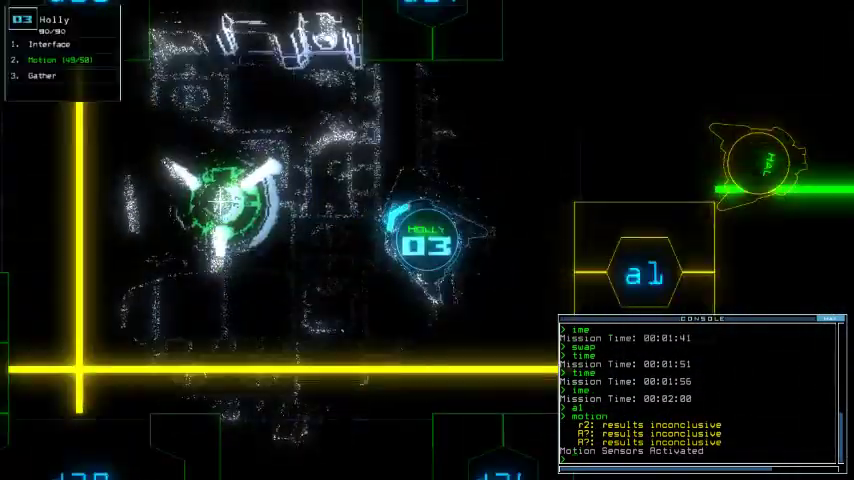
text(d27)
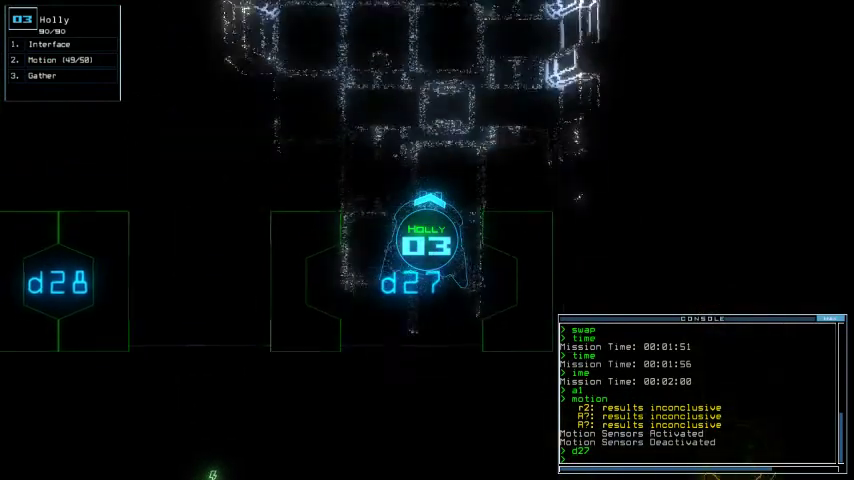
key(space)
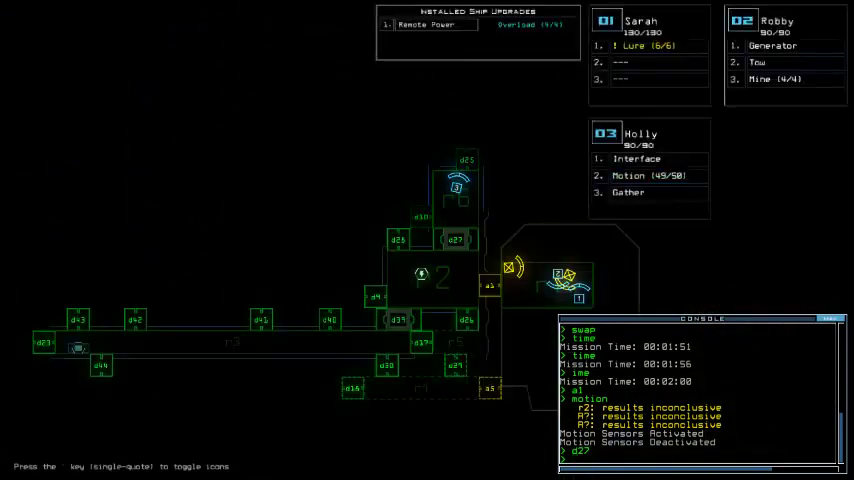
text(motiond25)
key(Return)
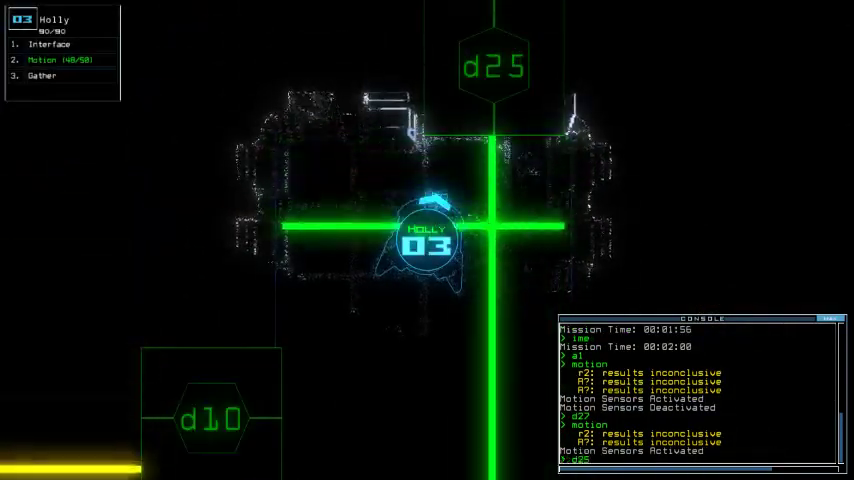
text(;d25)
Open doors d25, d27 and d26 for Holly, then confirm mission time at 00:02:47.
key(Return)
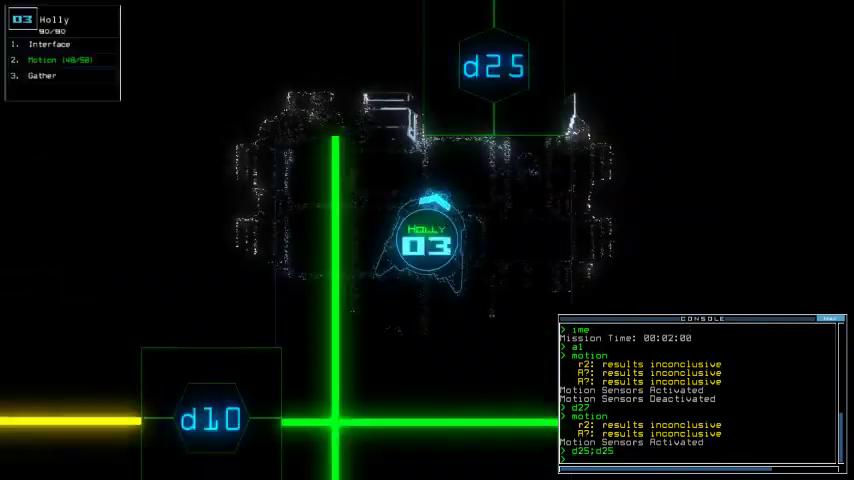
text(d25)
key(Return)
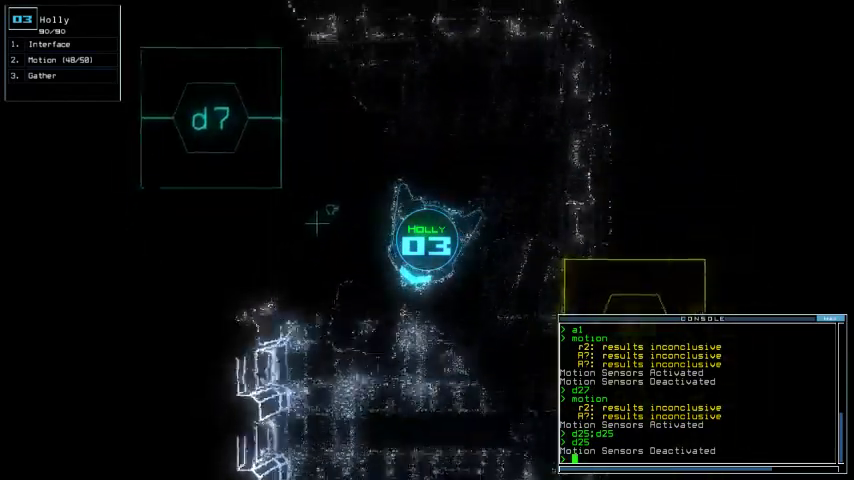
text(d25)
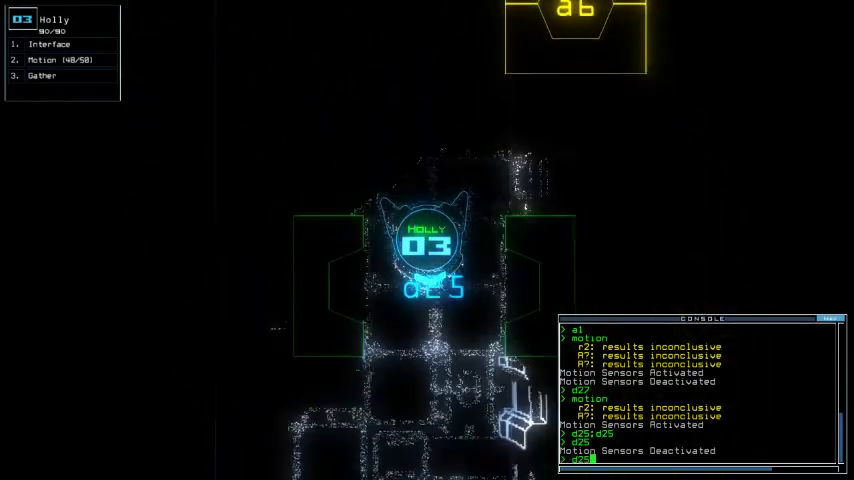
key(Return)
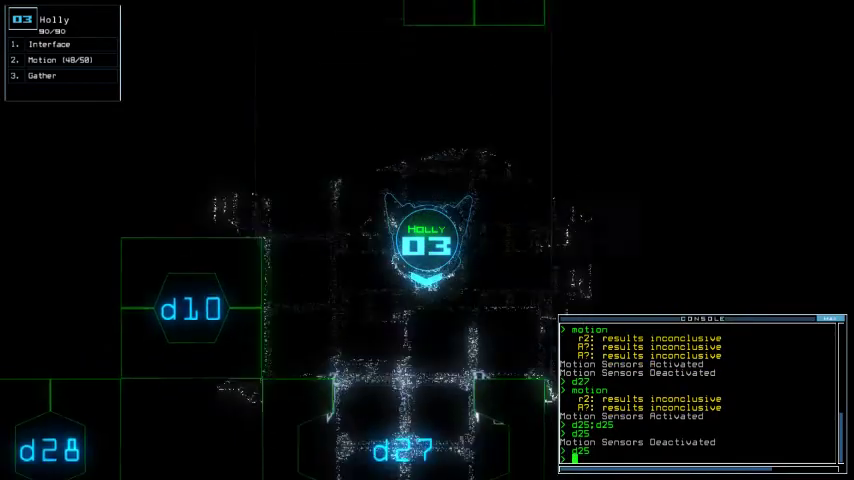
text(d27)
key(Return)
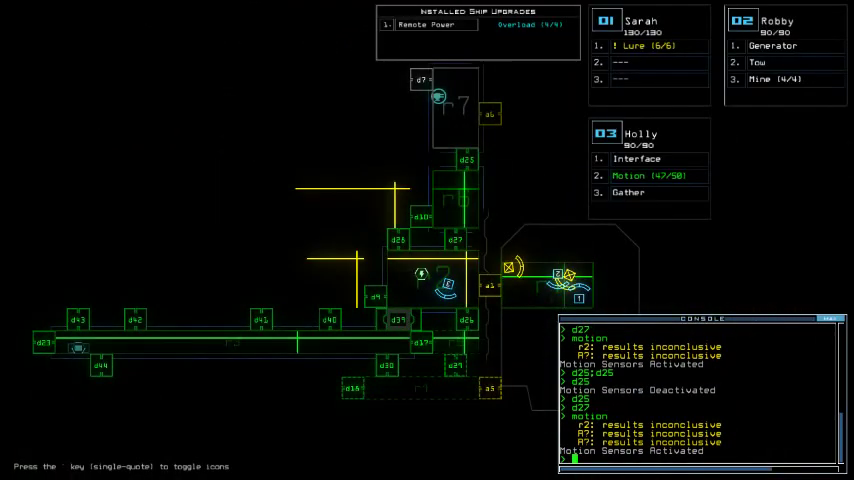
text(d26)
key(Return)
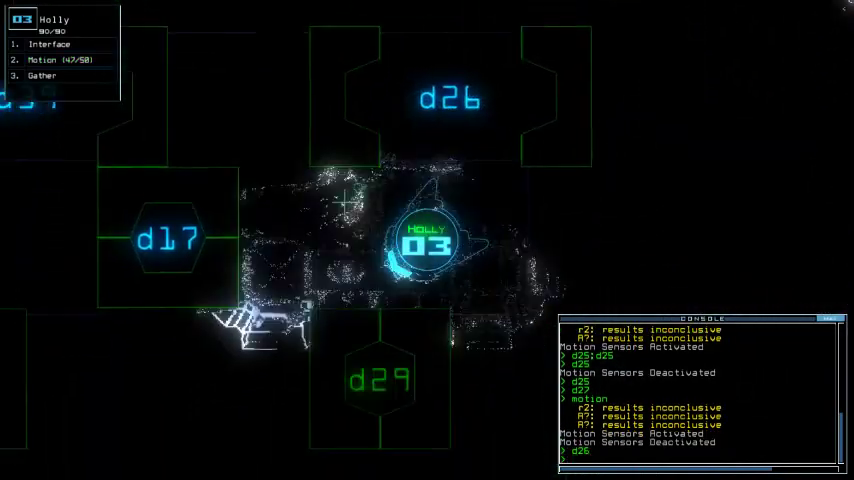
key(space)
text(motion)
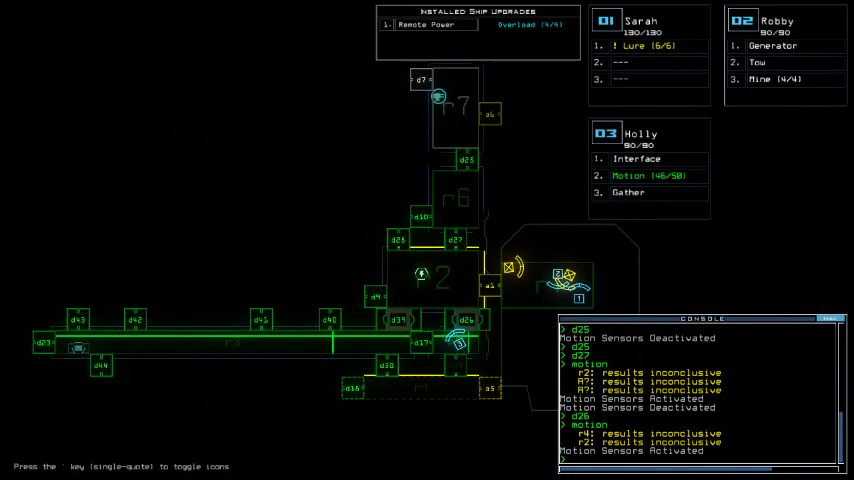
key(space)
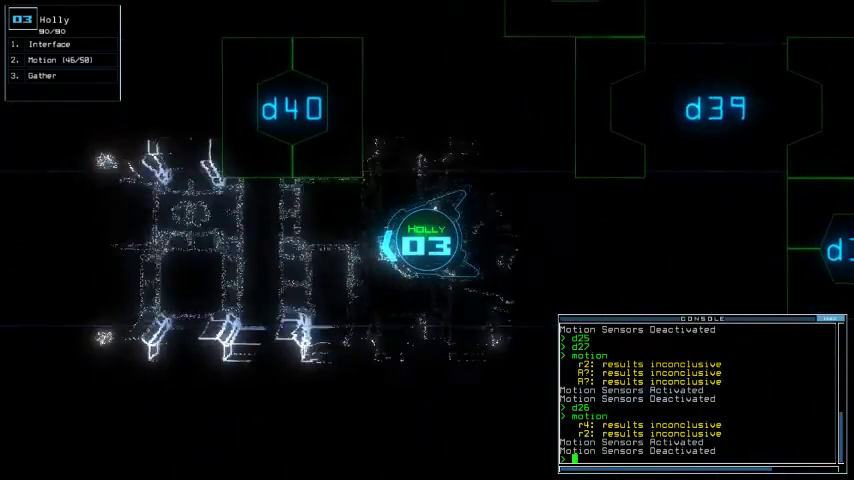
key(space)
key(space)
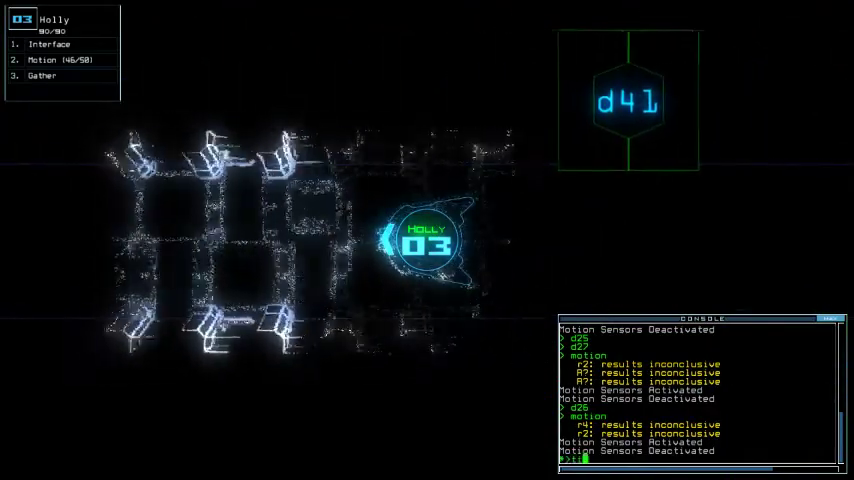
key(Return)
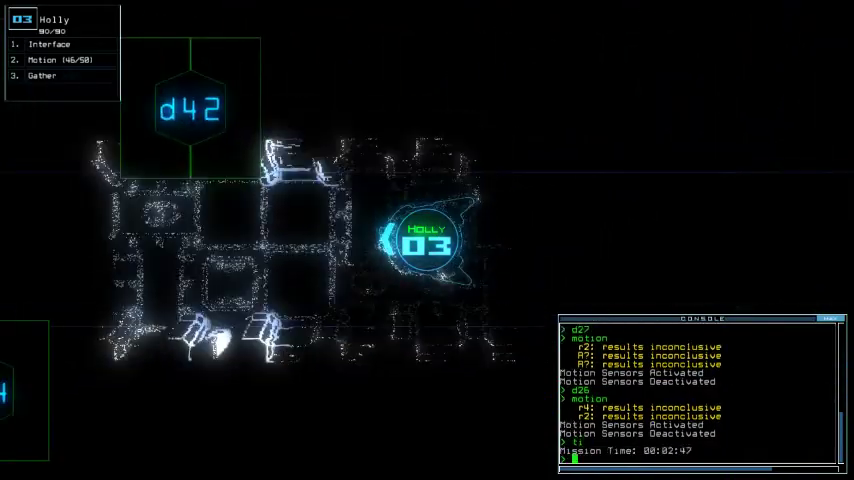
Toggle room defenses on and off, close the doors, scan for motion, and open d42.
key(space)
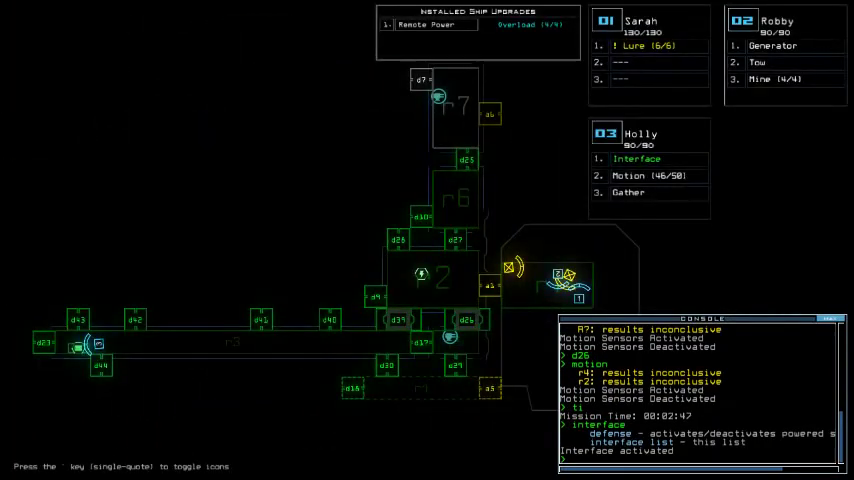
text(defense)
key(Return)
key(Return)
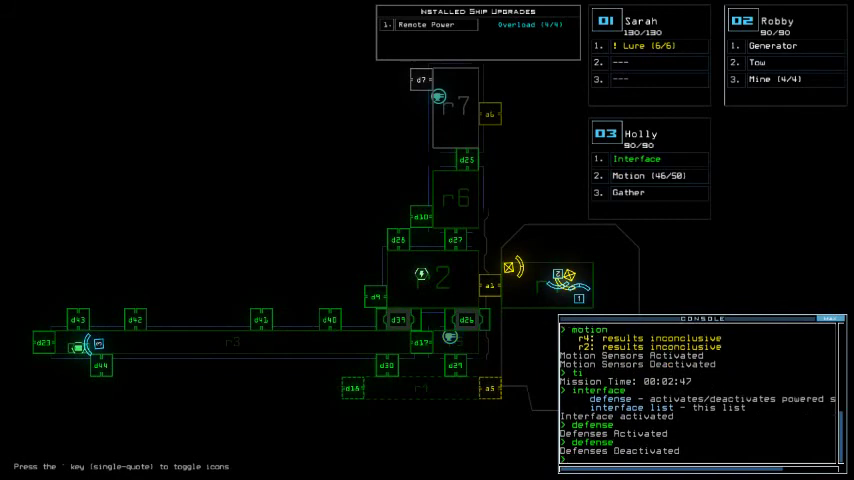
text(sc)
key(Return)
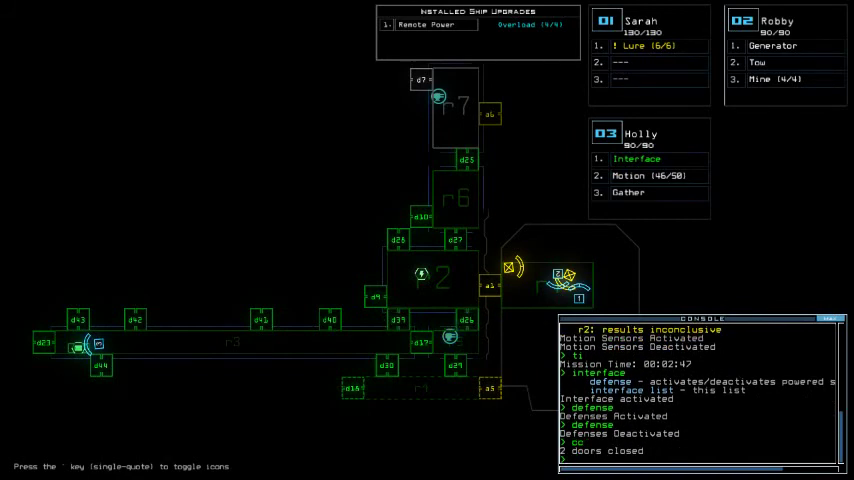
text(tion)
key(Return)
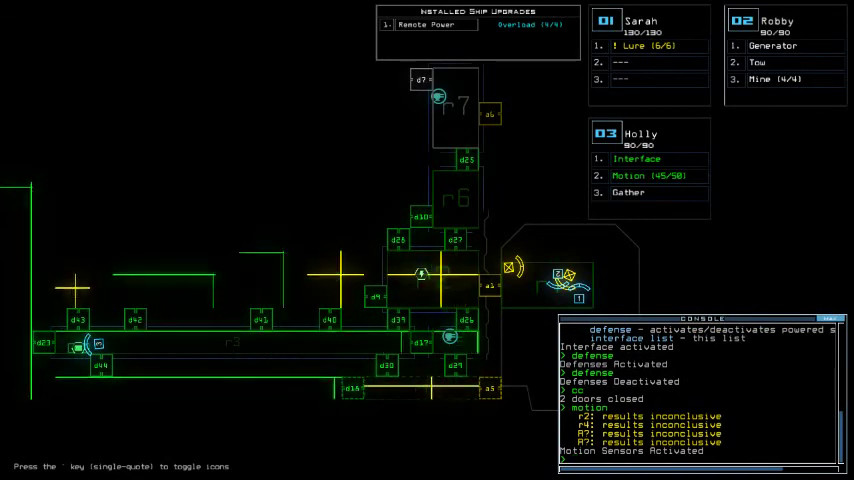
key(3)
text(d)
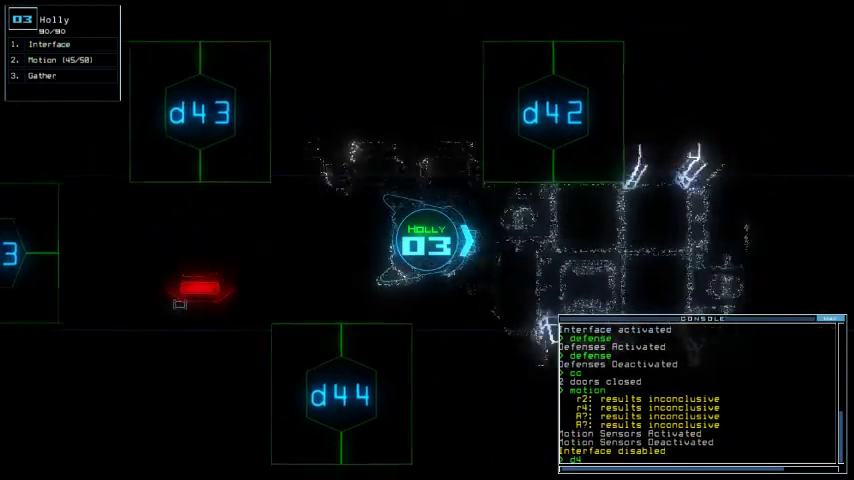
text(42)
text(c)
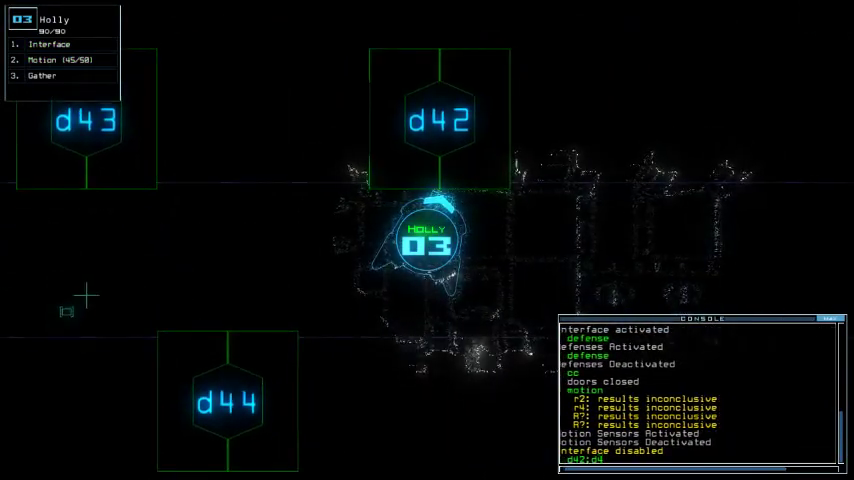
key(space)
key(space)
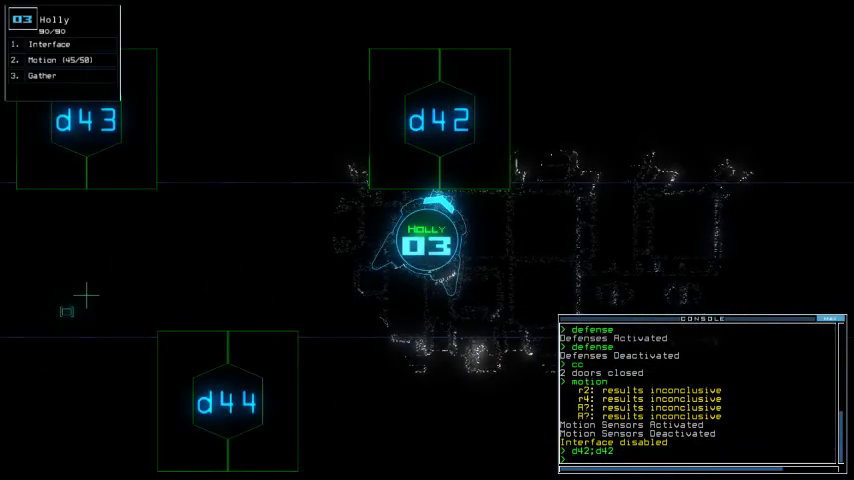
text(d42)
key(Return)
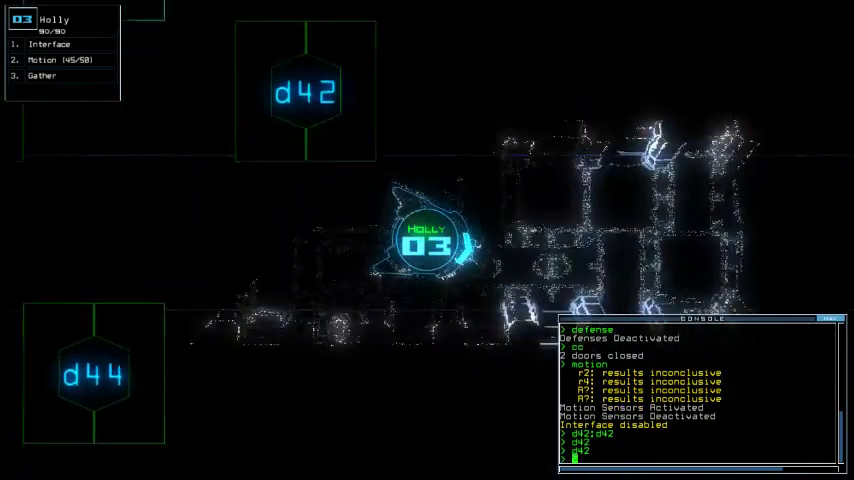
Run a motion scan and open door d41 to reveal room r9.
key(space)
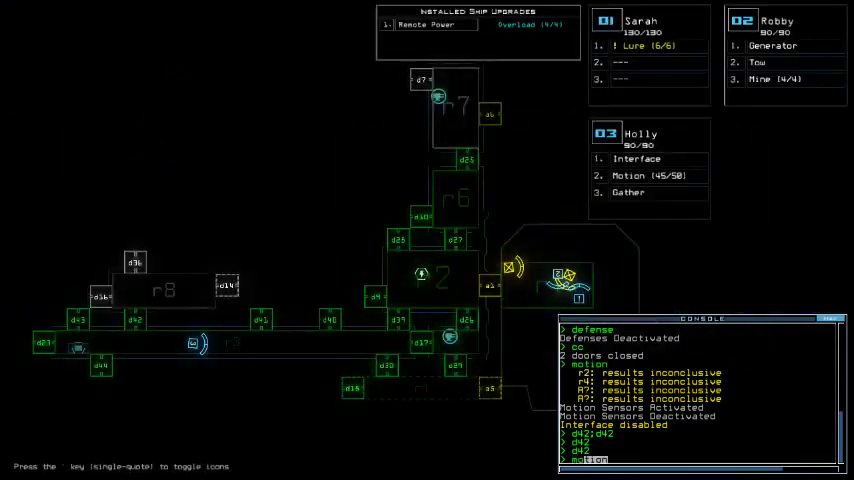
text(motion)
key(Return)
key(space)
text(d41:d41)
key(Return)
Check mission time (00:03:23) and send Holly back toward airlock room r1.
key(space)
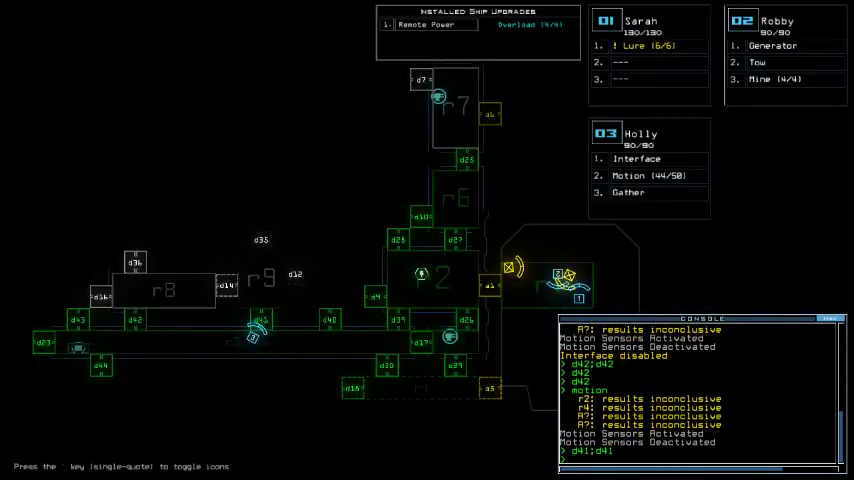
key(space)
key(space)
text(tim)
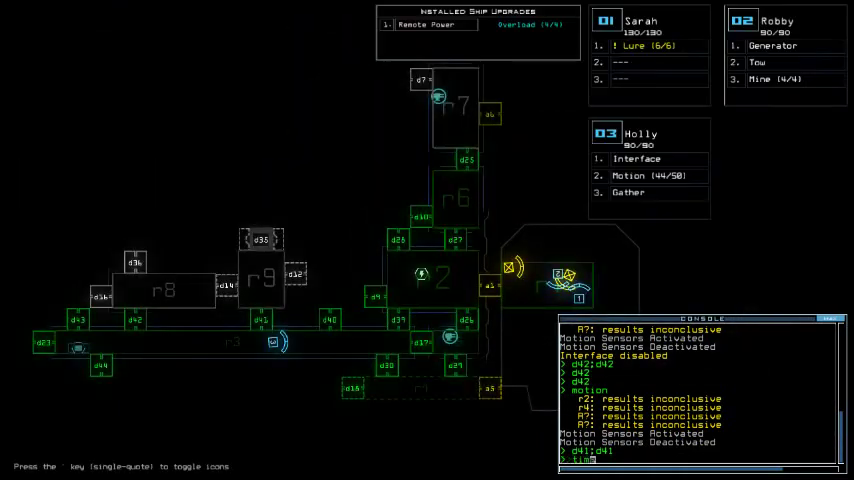
text(e)
key(Return)
text(d39 a1)
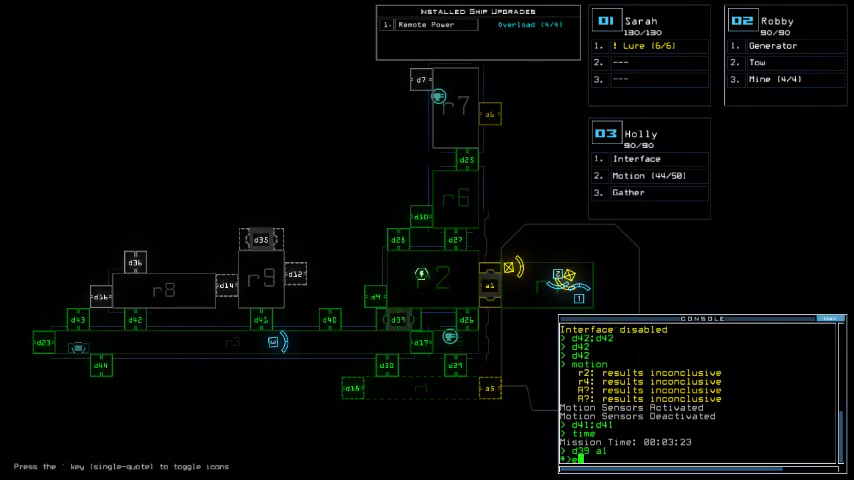
text(nd)
key(Return)
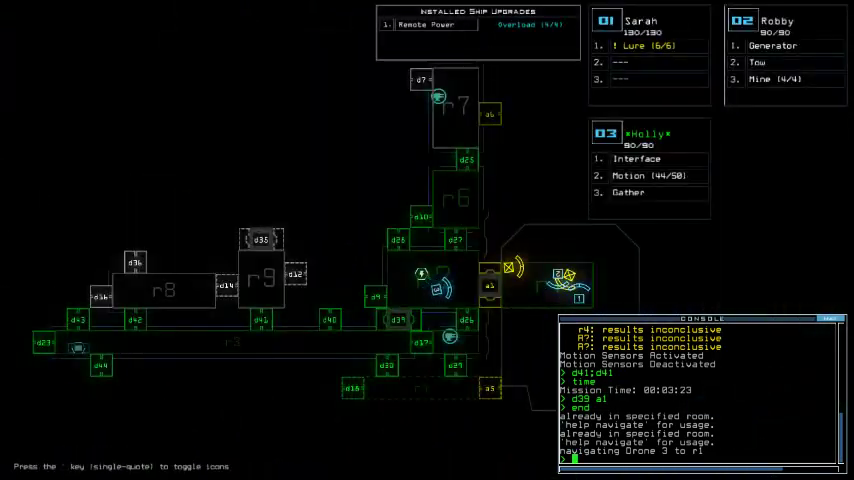
text(time)
Toggle doors d39 and d29, redock at a5, then begin redocking at a6, with time at 00:03:50.
key(Return)
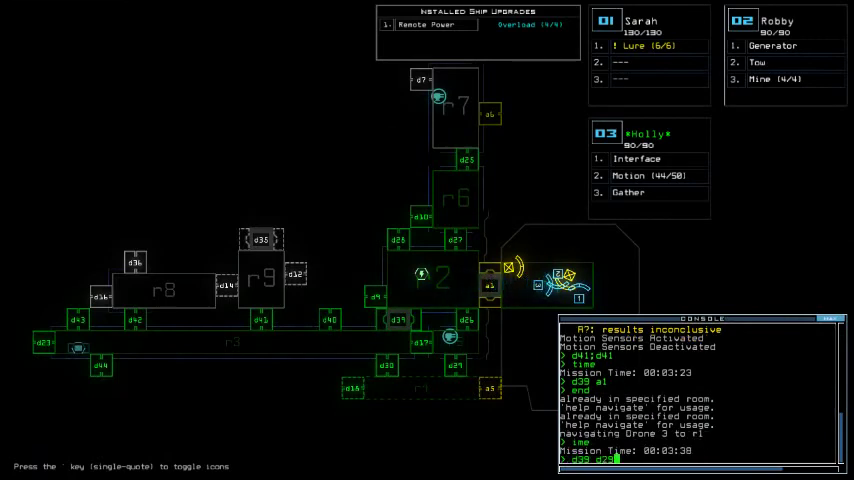
key(Return)
text(5)
key(Return)
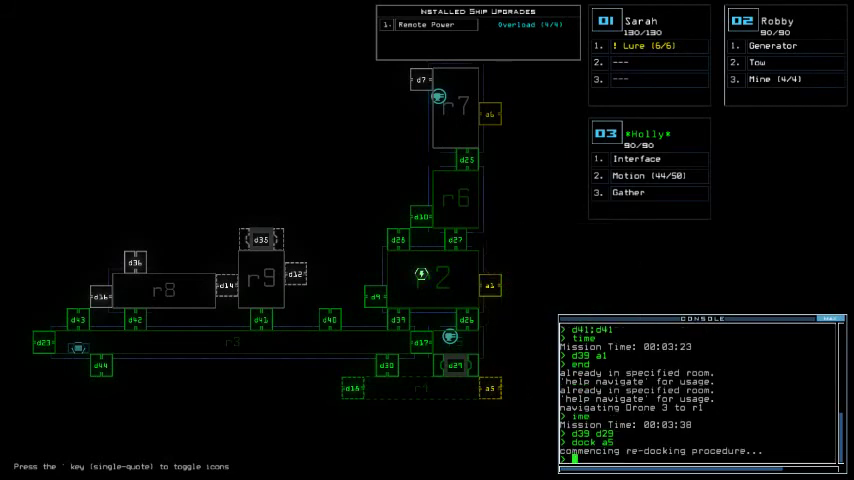
text(time)
key(Return)
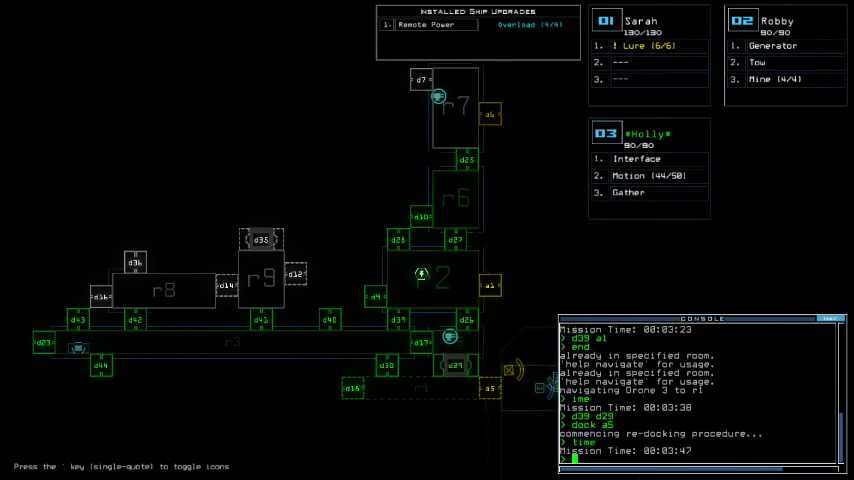
text(5)
key(Return)
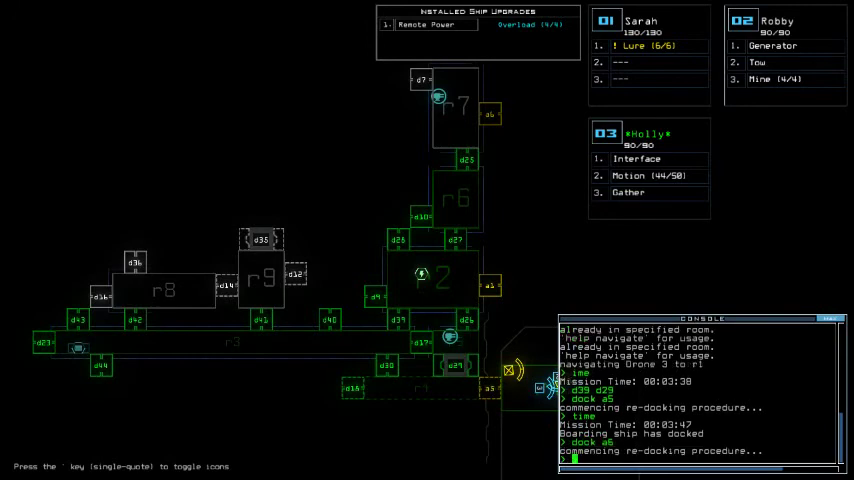
text(time)
key(Return)
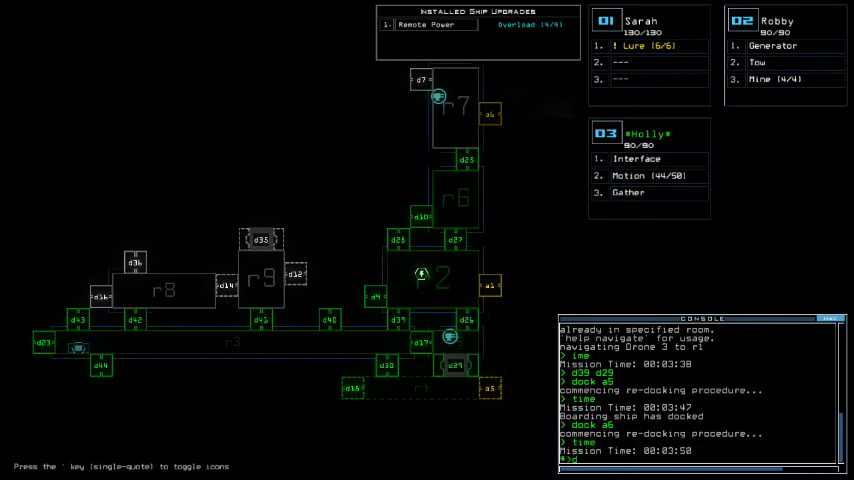
text(a6)
Toggle d29, find airlock a6 blocked, redock at a1, and open a1 into the barge.
key(Return)
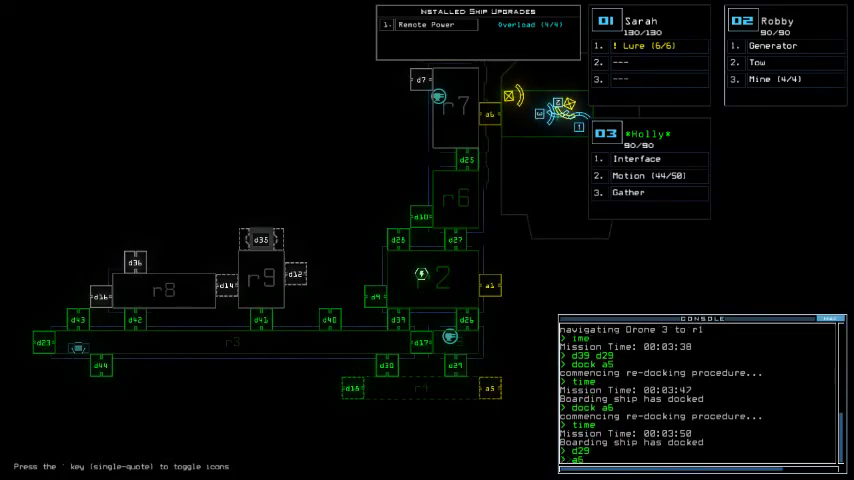
key(Return)
text(time)
key(Return)
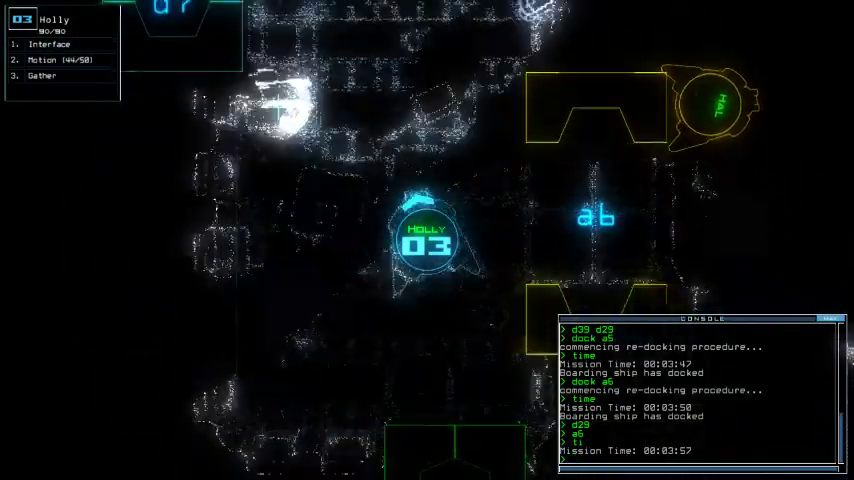
text(a6)
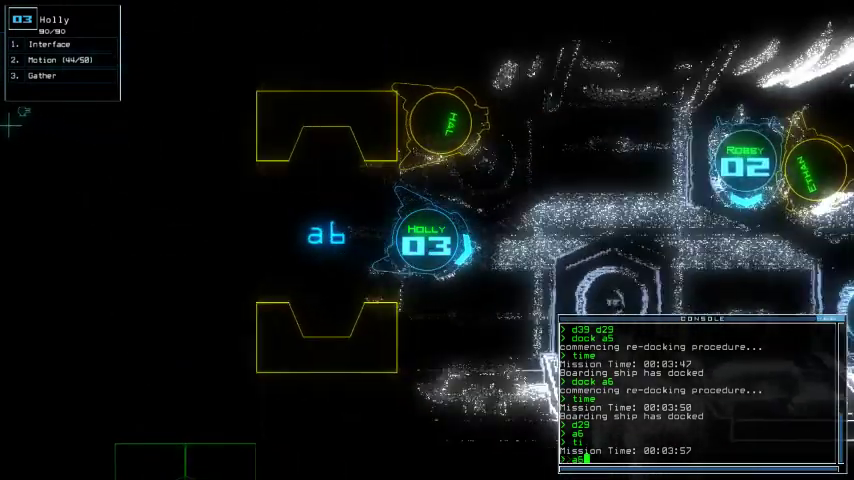
key(Return)
text(dock a1)
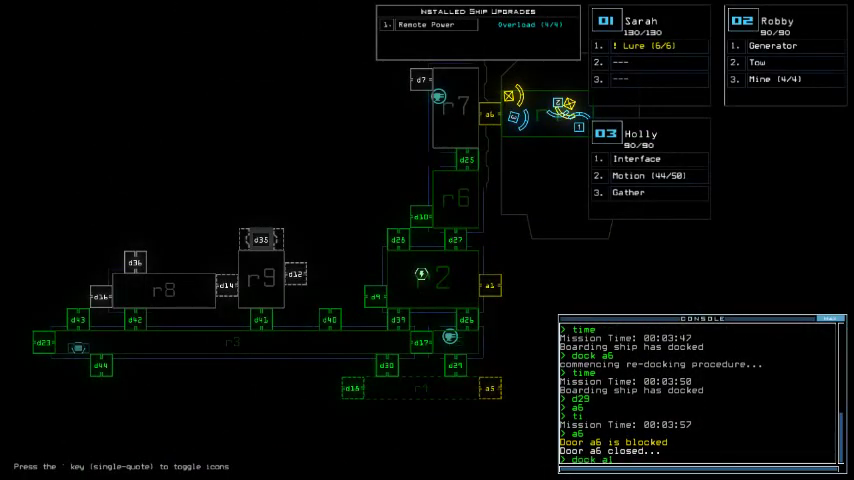
key(Return)
key(Return)
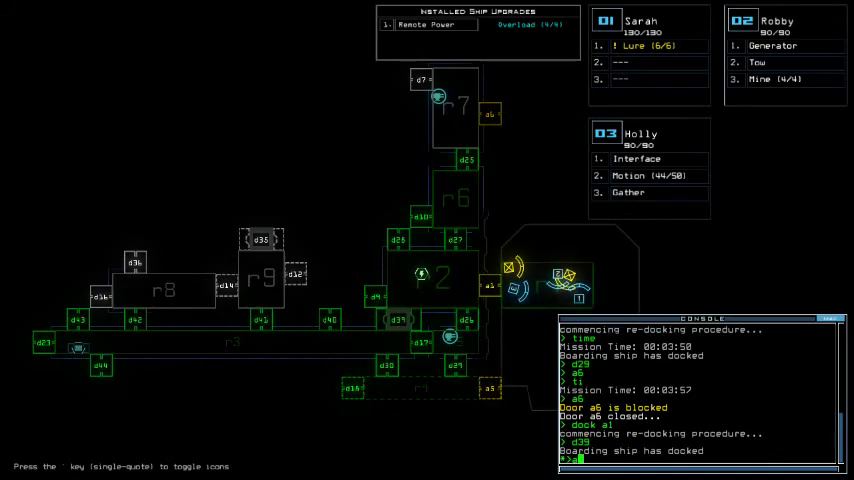
text(a1)
key(Return)
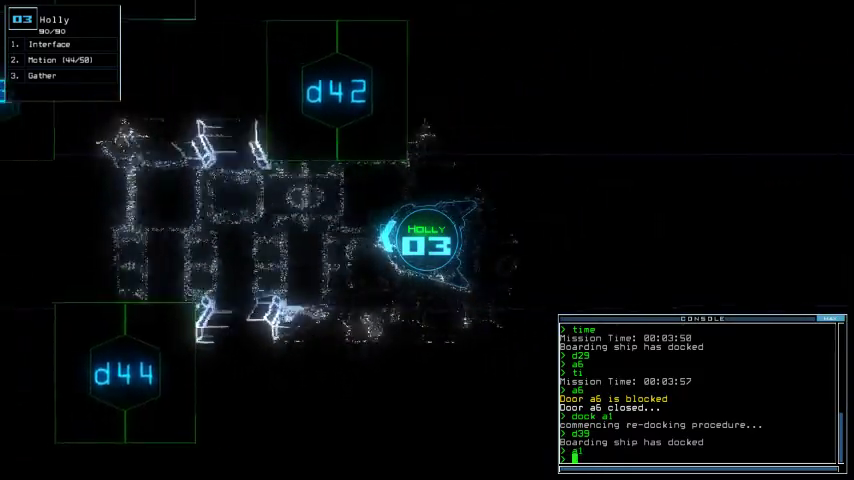
Have Holly activate the room interface, run a motion scan, and switch defenses on then off.
key(space)
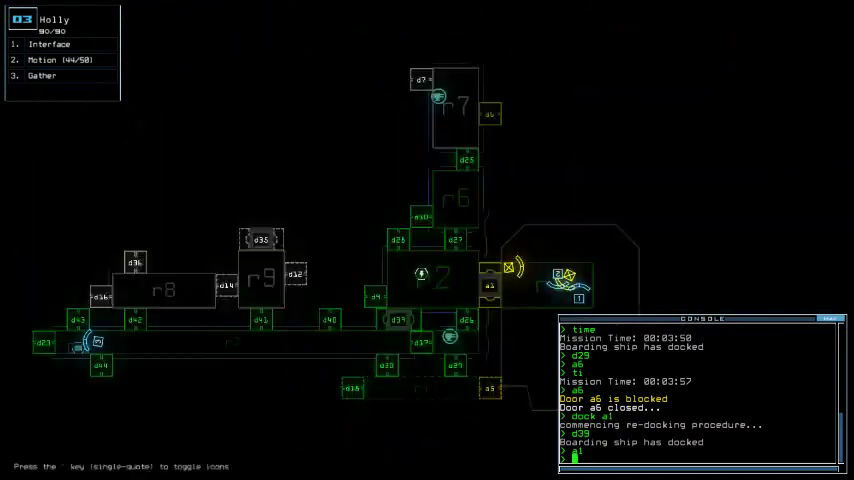
text(interface)
key(Return)
text(motion)
key(Return)
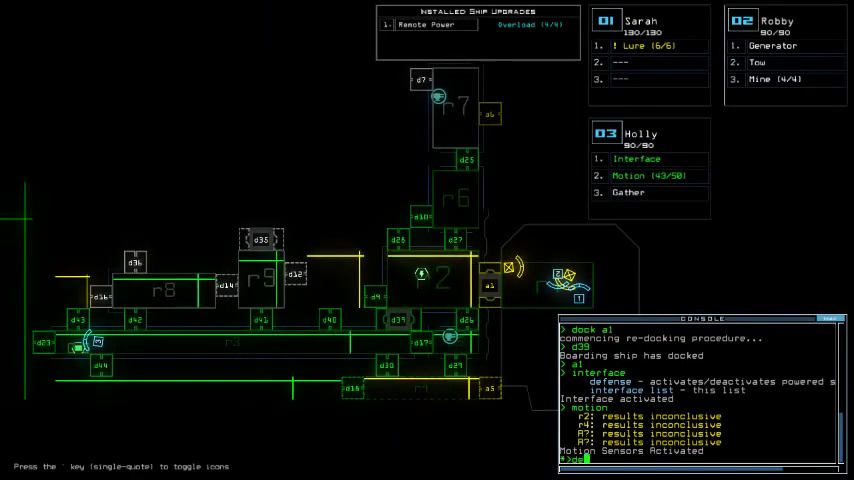
text(ense)
key(Return)
text(nse)
key(Return)
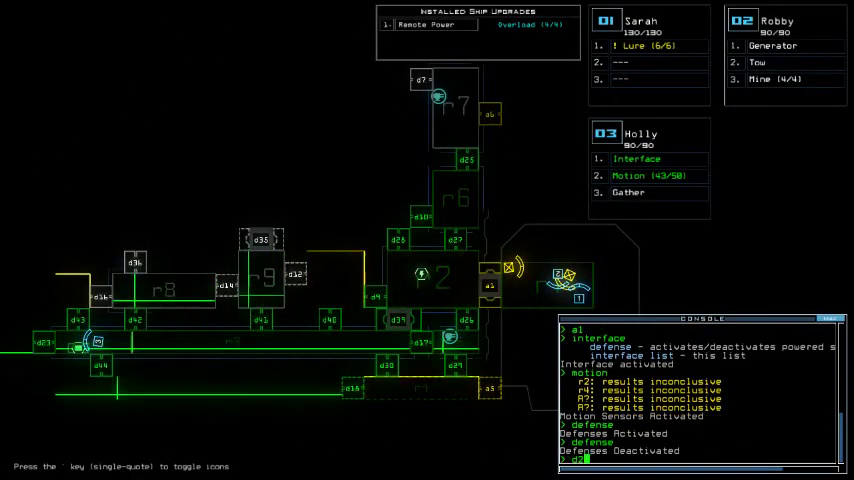
text(3)
Toggle doors d29 and d39, then check the mission time.
key(Return)
key(Left)
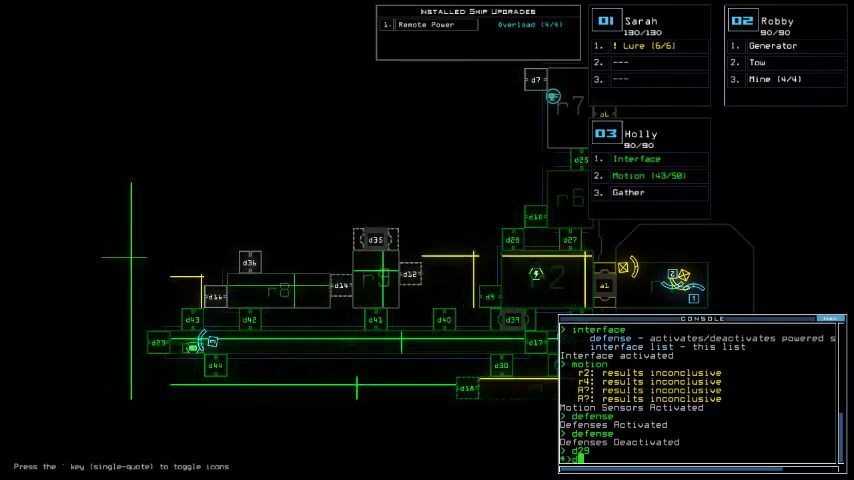
text(9)
key(Return)
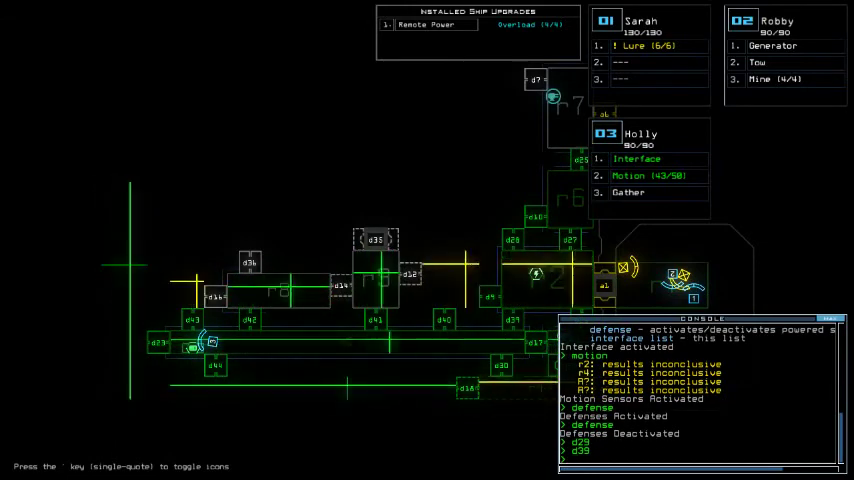
key(Right)
key(Down)
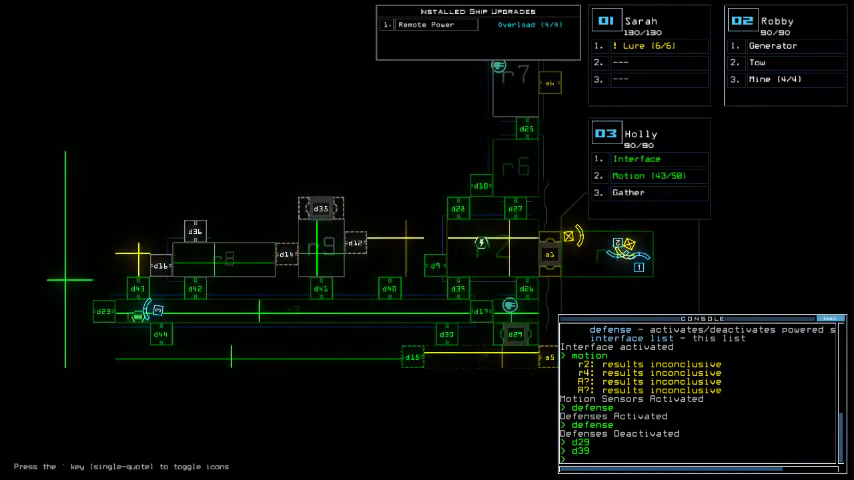
text(me)
key(Return)
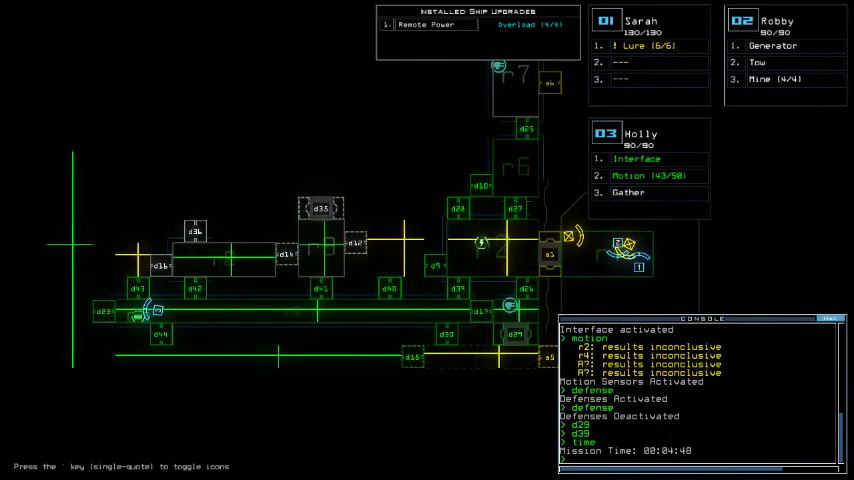
text(cc)
Close all open doors, then open and toggle door d44.
key(Return)
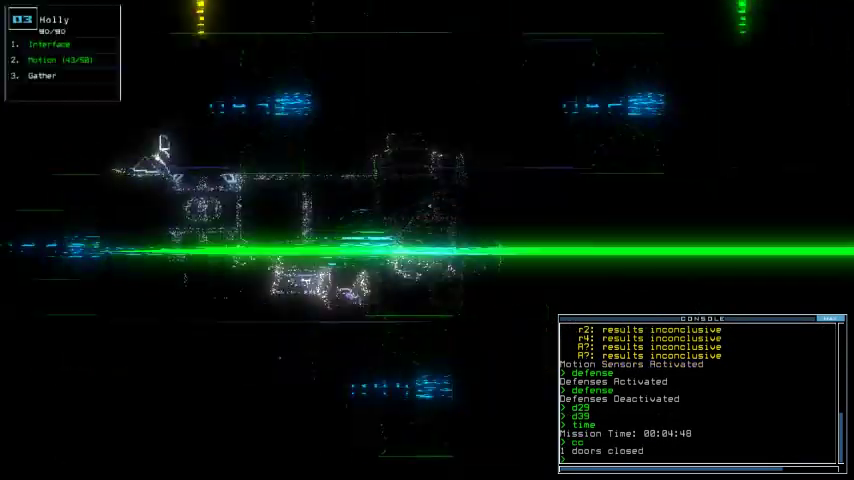
text(d44;d44)
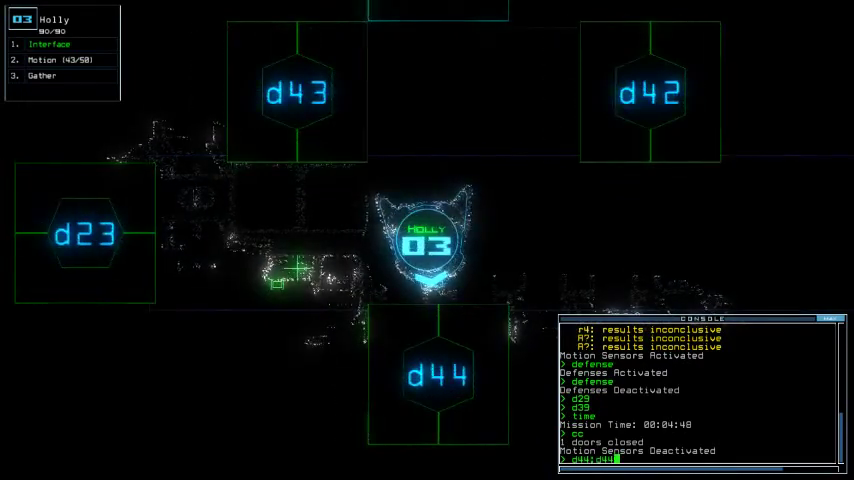
key(Return)
text(d44)
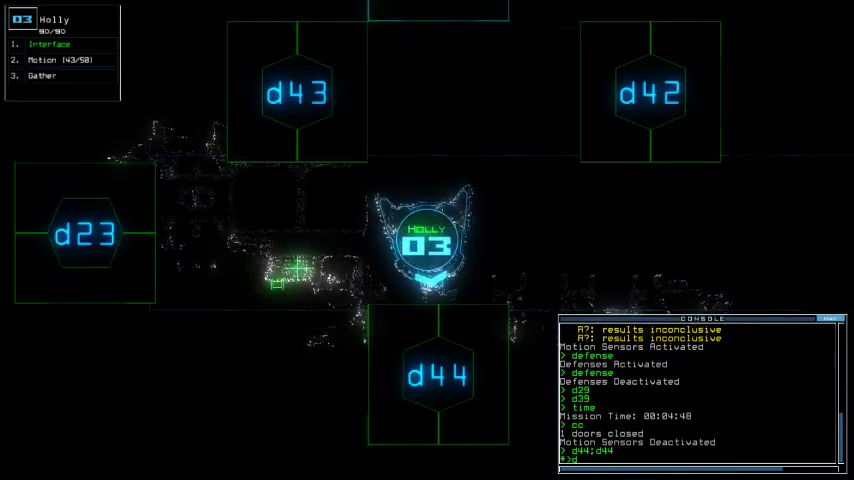
key(Return)
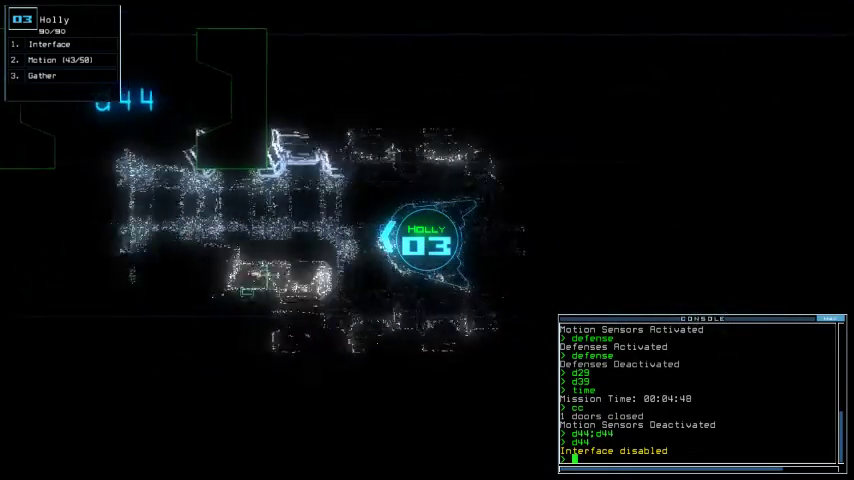
Reopen d44 and cycle door d23 so Holly passes into room r11.
key(space)
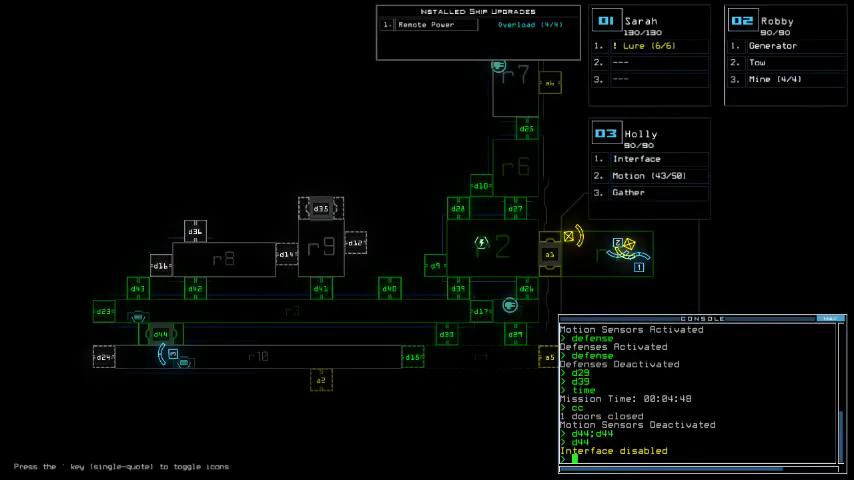
key(space)
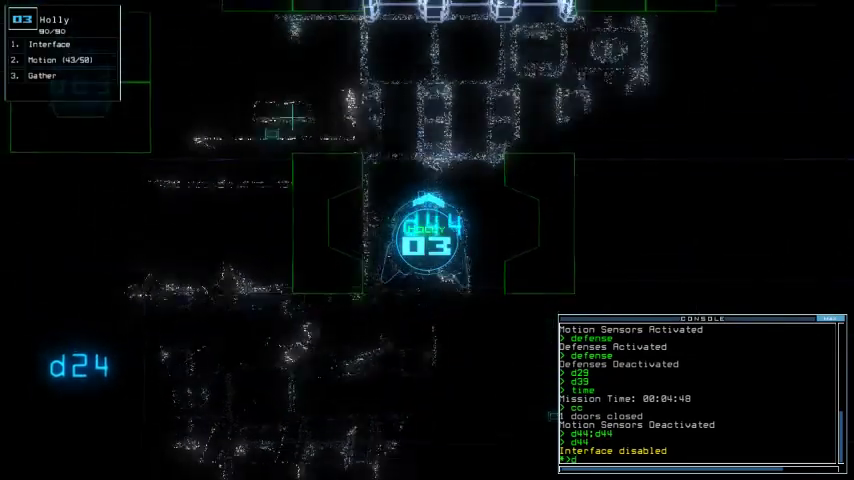
text(d44)
key(Return)
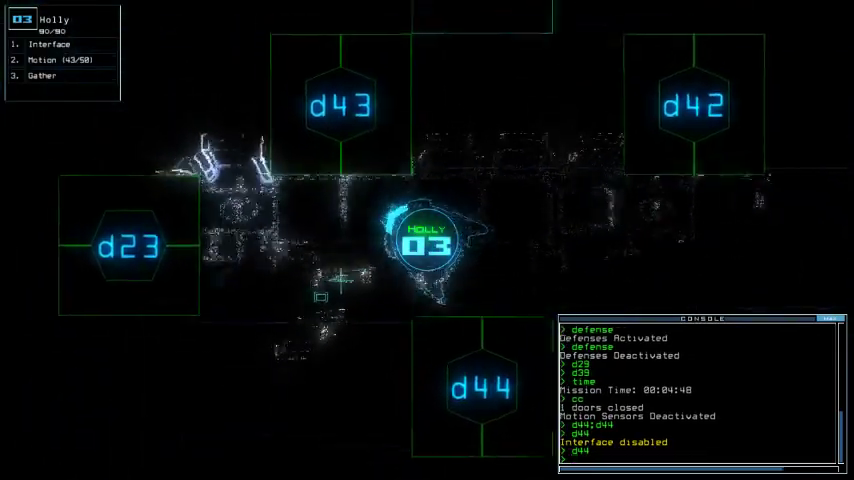
text(d23;d23)
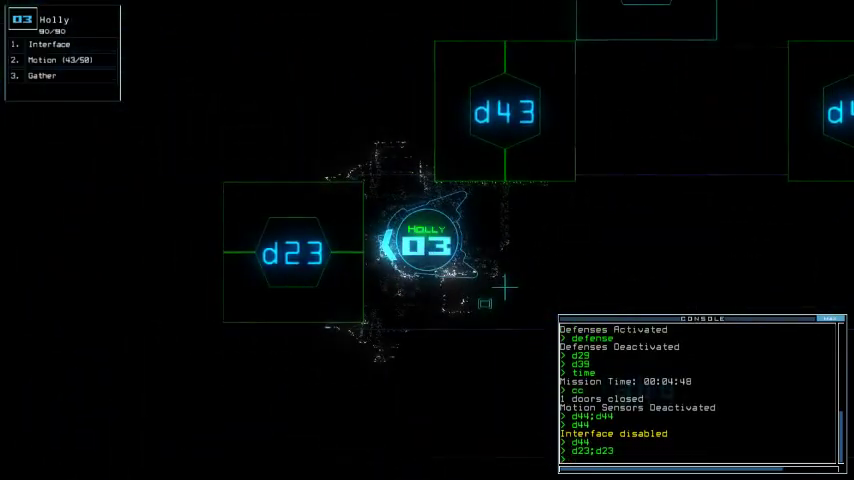
key(Return)
text(d23)
key(Return)
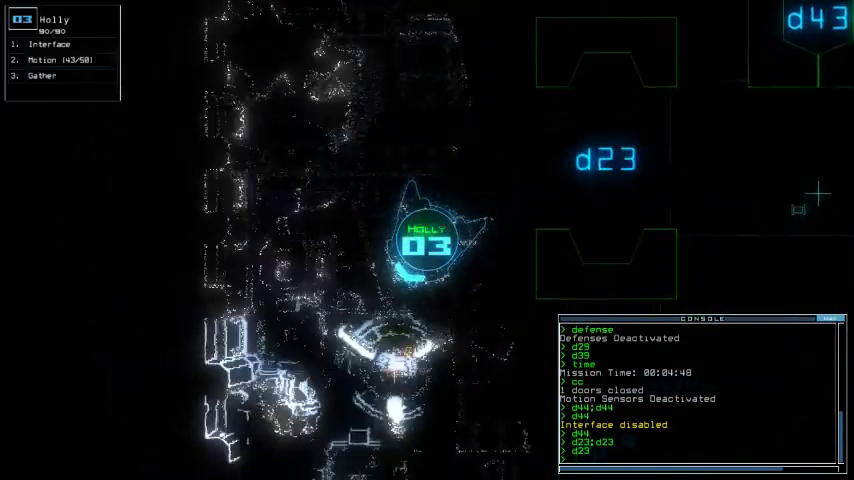
text(dock a)
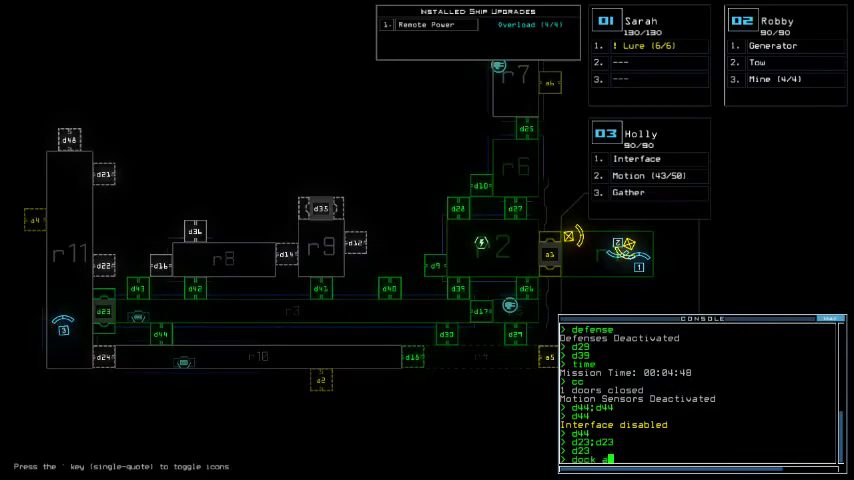
text(4)
Redock at airlock a4, check the time, and toggle door d23 three times.
key(Return)
text(time)
key(Return)
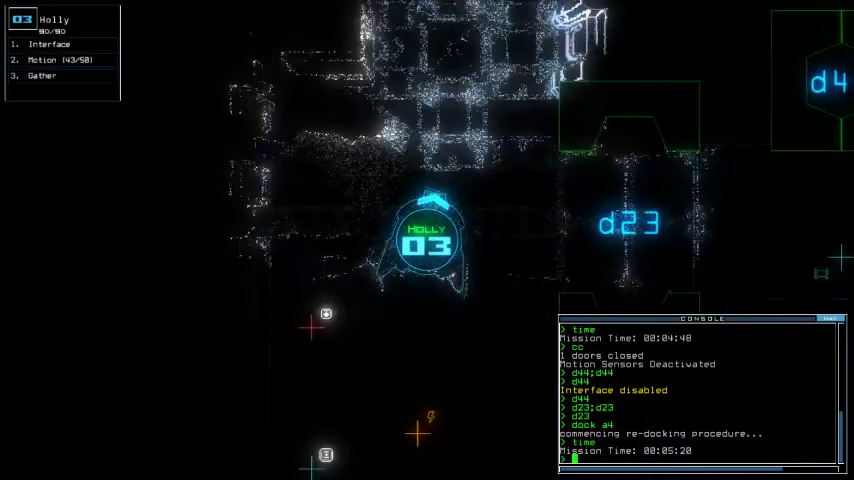
text(d23)
key(Return)
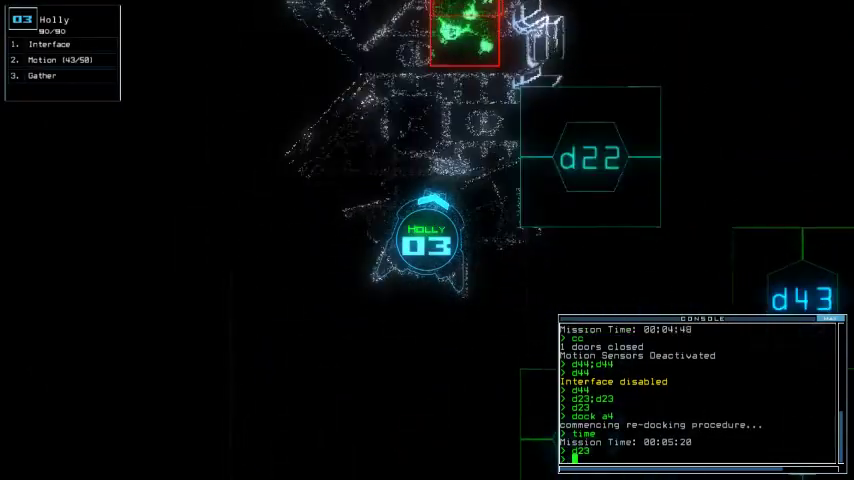
text(d23)
key(Return)
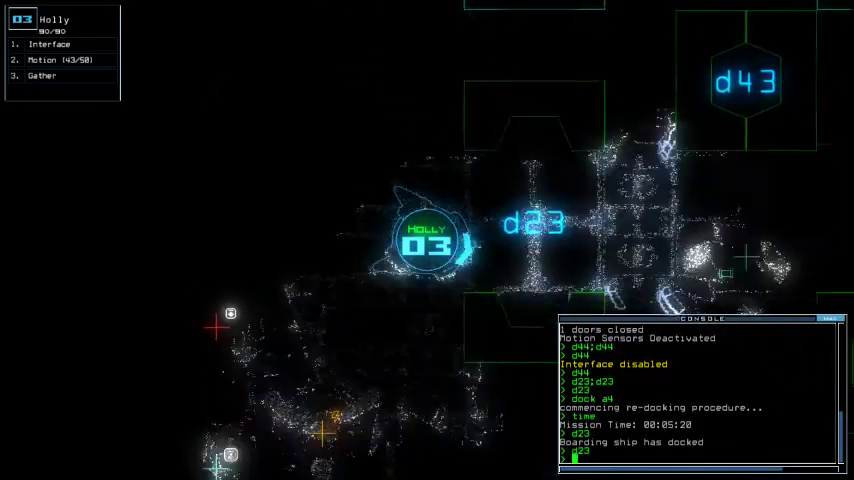
text(d23)
key(Return)
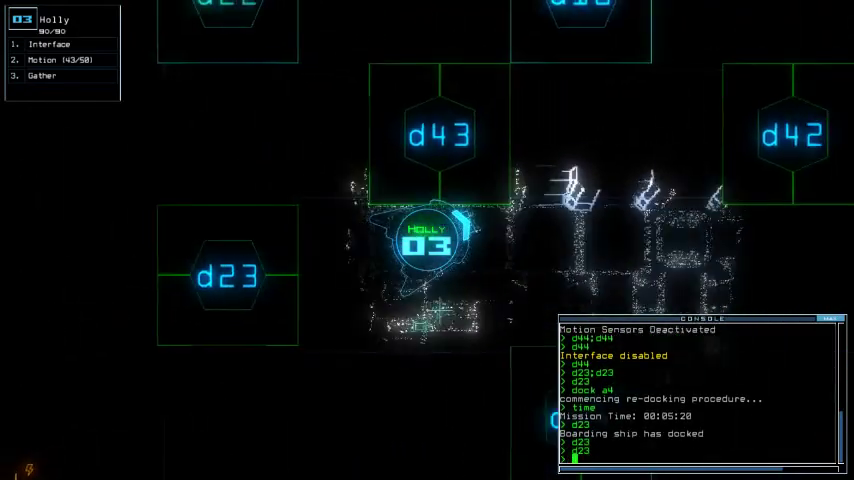
Toggle door d39, flag rooms r10 and r11 as hazards, and check the time.
key(space)
text(d39)
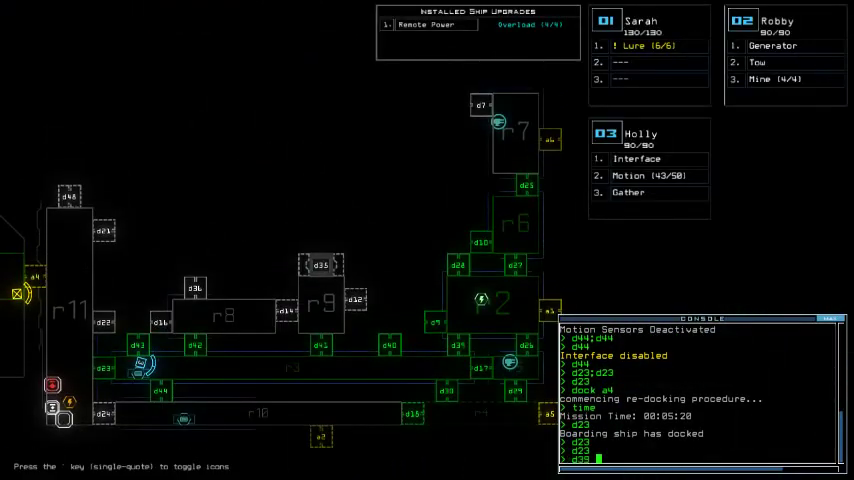
key(Return)
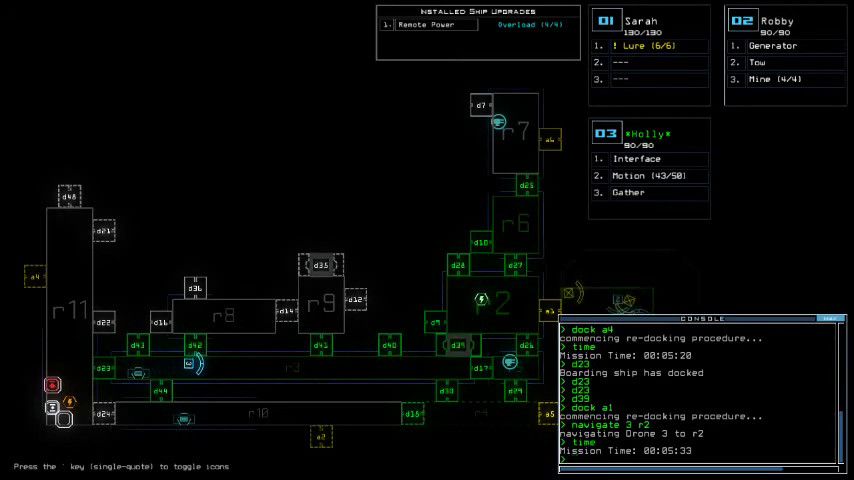
text(flagr10 r11)
key(Return)
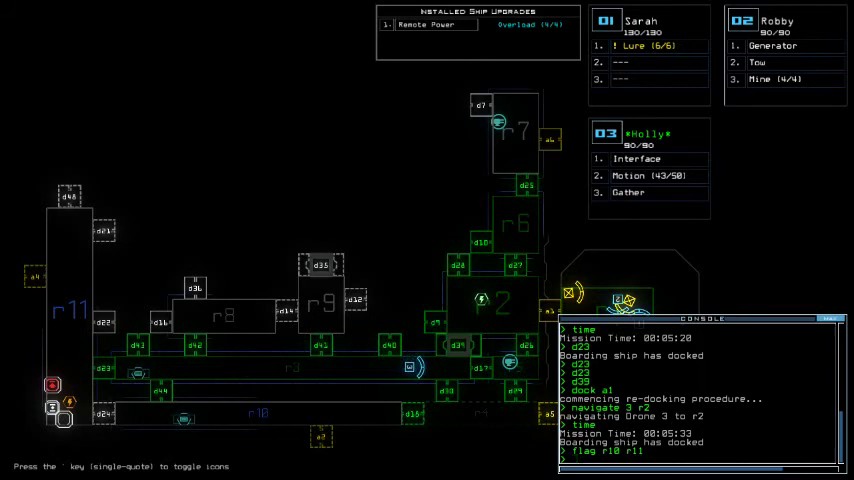
text(time)
key(Return)
text(a1)
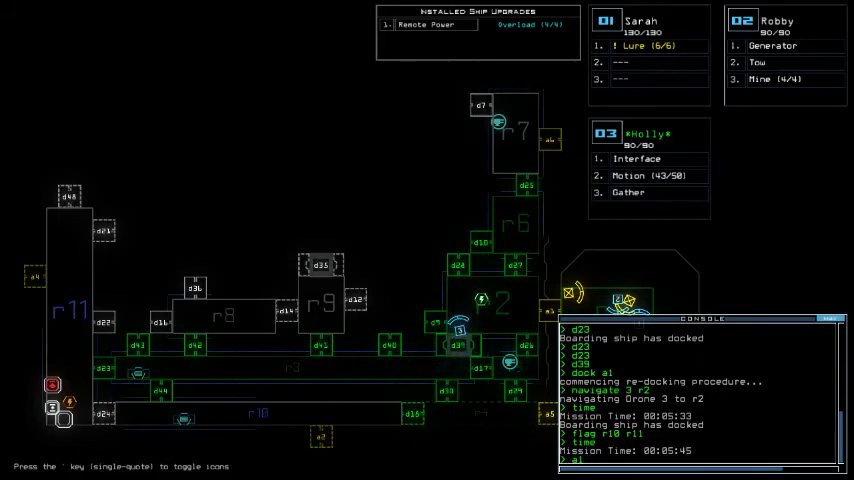
Open airlock a1, send Holly back to room r1, and start redocking at a6.
key(Return)
text(end)
key(Return)
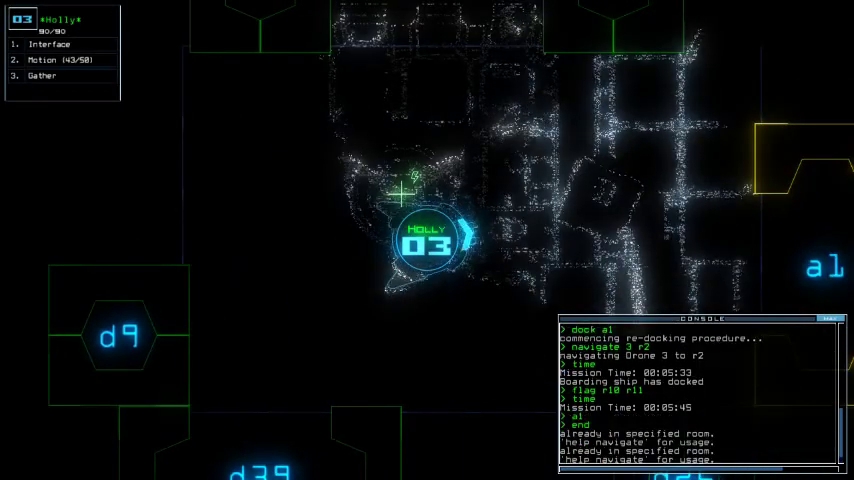
key(space)
key(space)
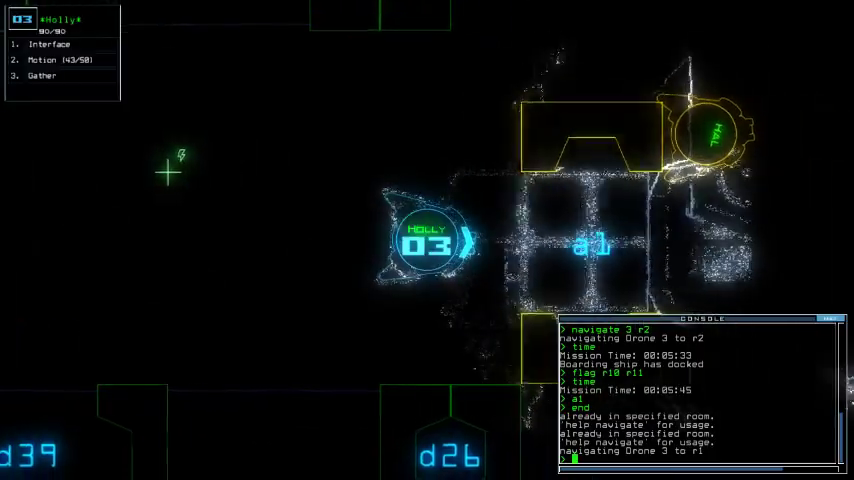
text(ie)
key(Return)
text(time)
key(Return)
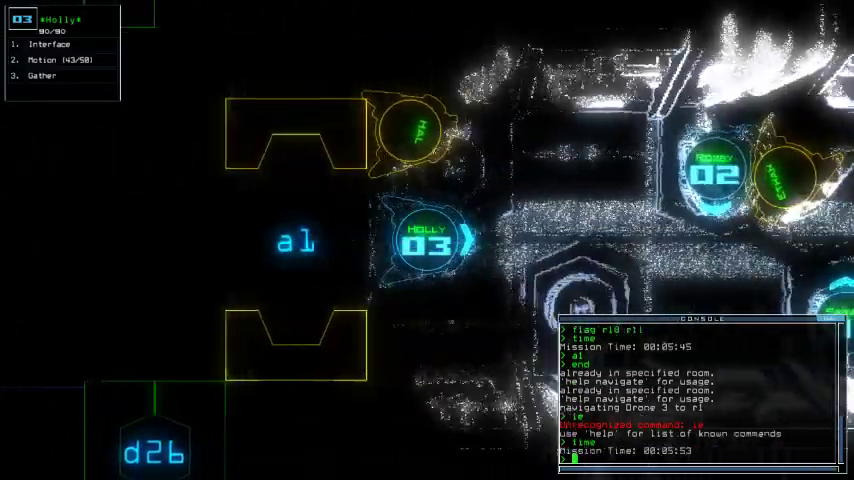
text(docka6)
key(Return)
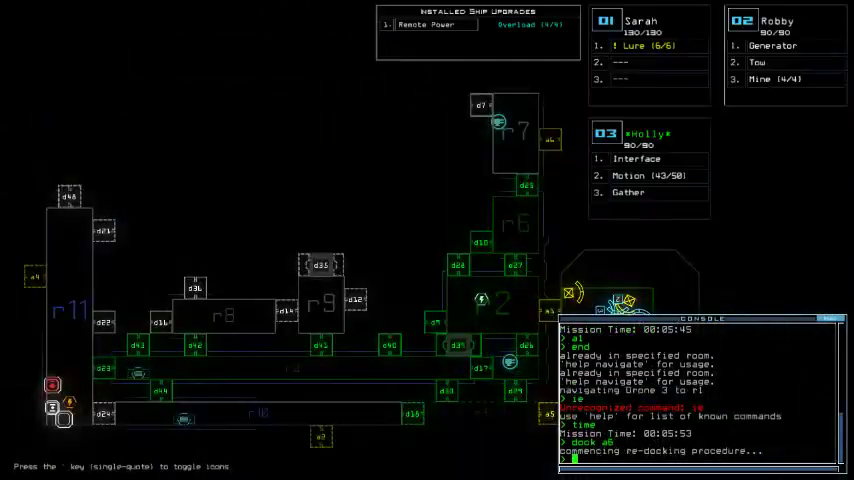
key(space)
key(space)
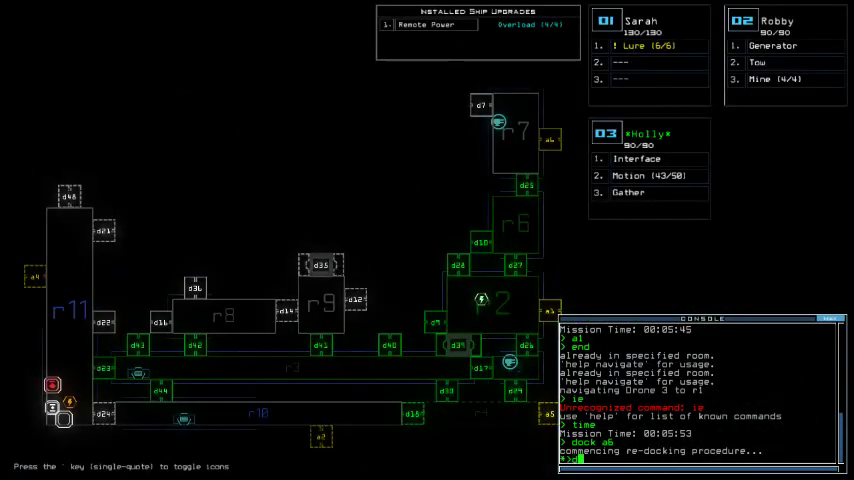
text(39)
Toggle door d39, remotely power rooms r2 and r11, and redock at a4.
key(Return)
text(remote r2; remote r11)
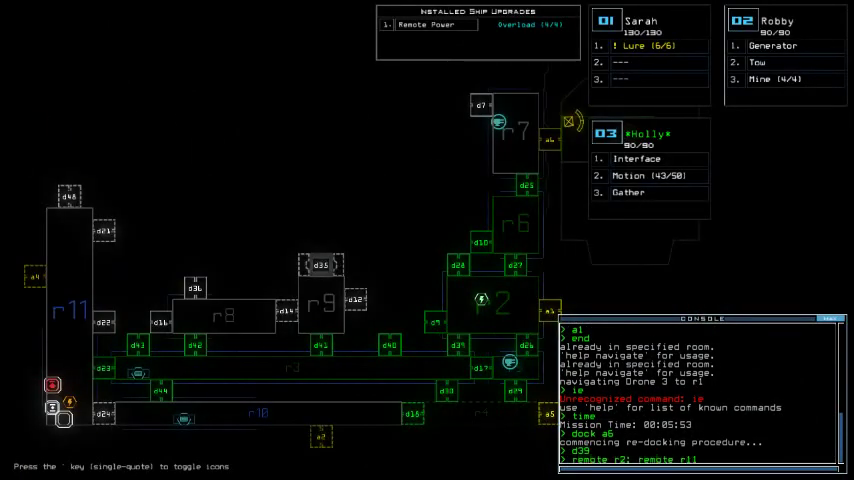
key(Return)
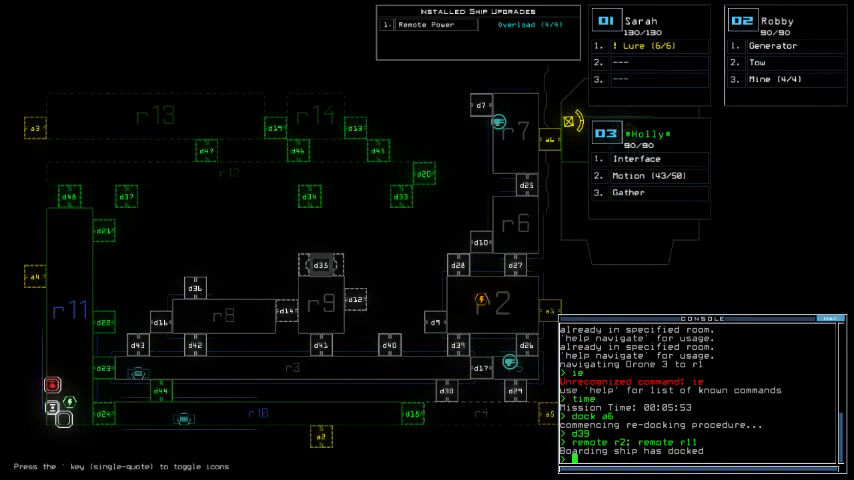
text(dock a4)
key(Return)
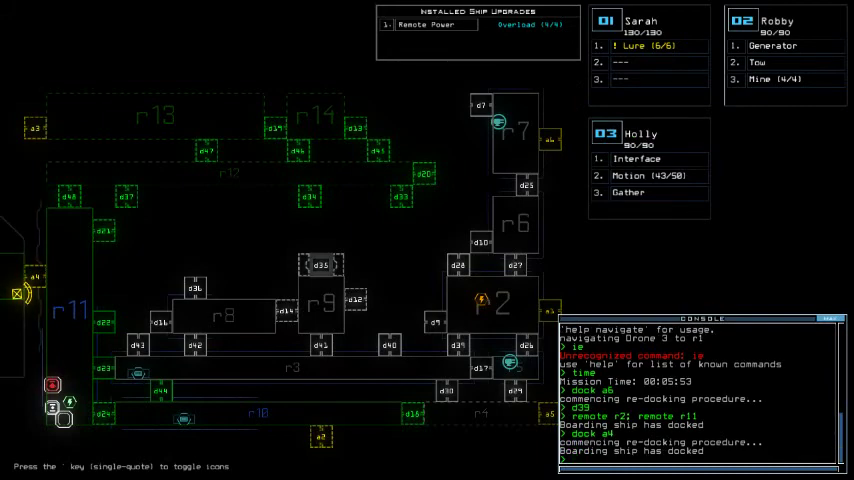
Open airlock a4 from Holly's camera, then start redocking at airlock a3.
key(space)
text(a4)
key(Return)
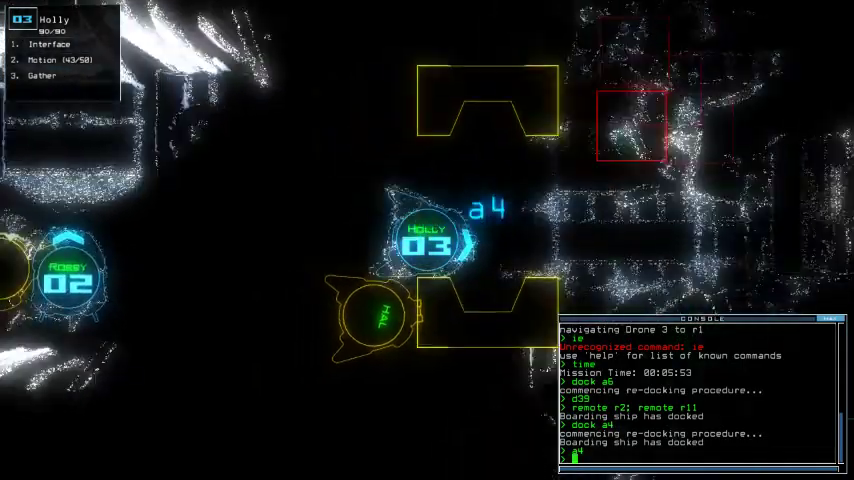
key(space)
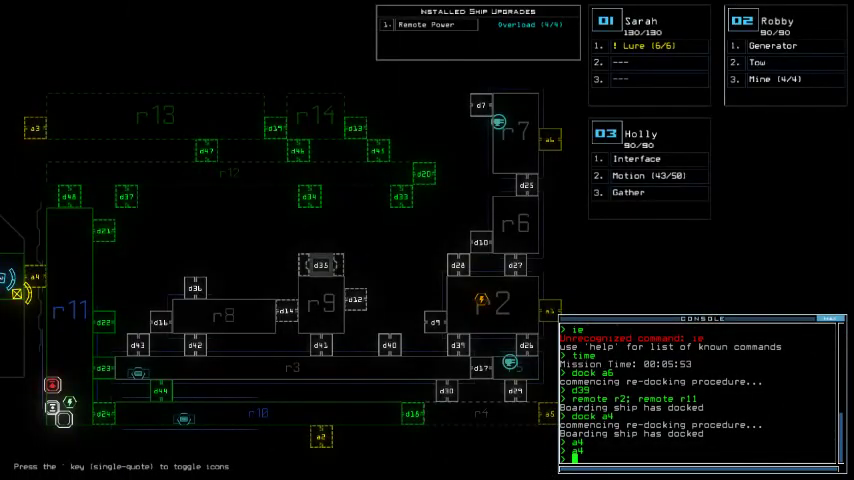
text(dock a3)
key(Return)
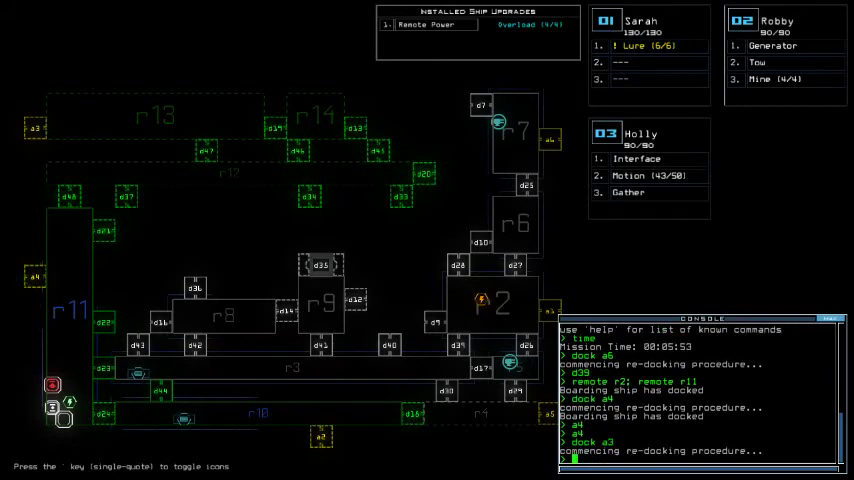
text(status)
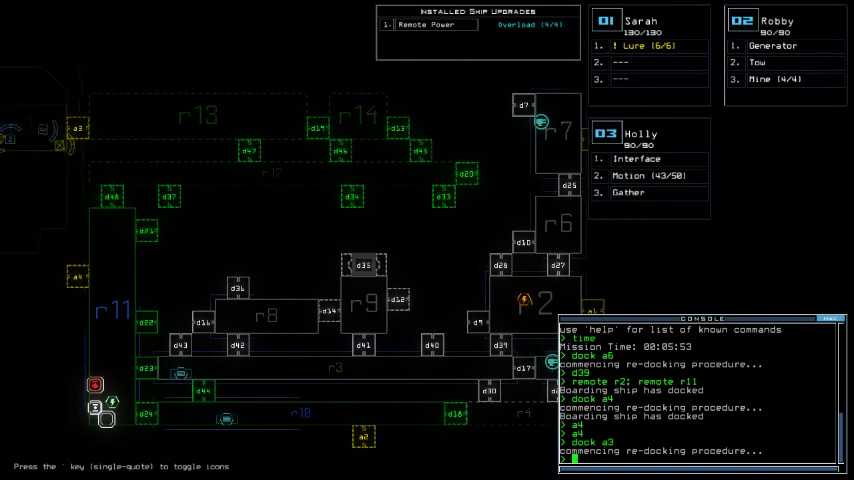
Read the barge status report, run a motion scan, and toggle airlock a3 twice.
key(Return)
text(motion)
key(Return)
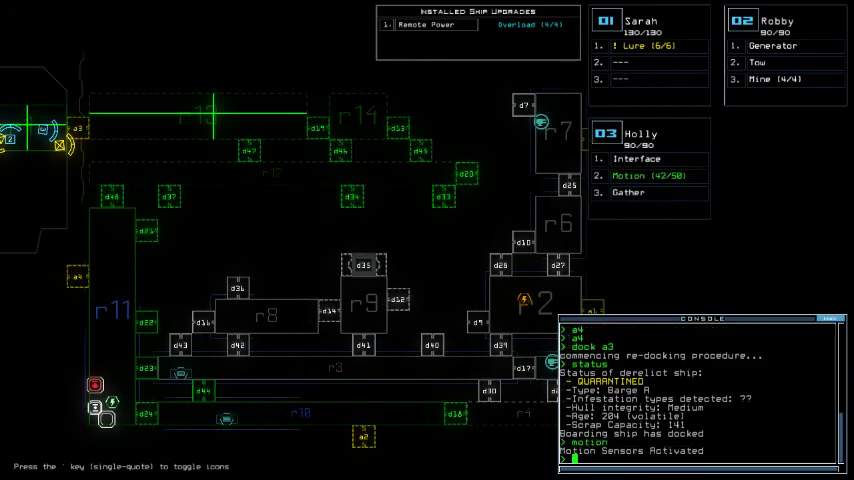
text(a3)
key(Return)
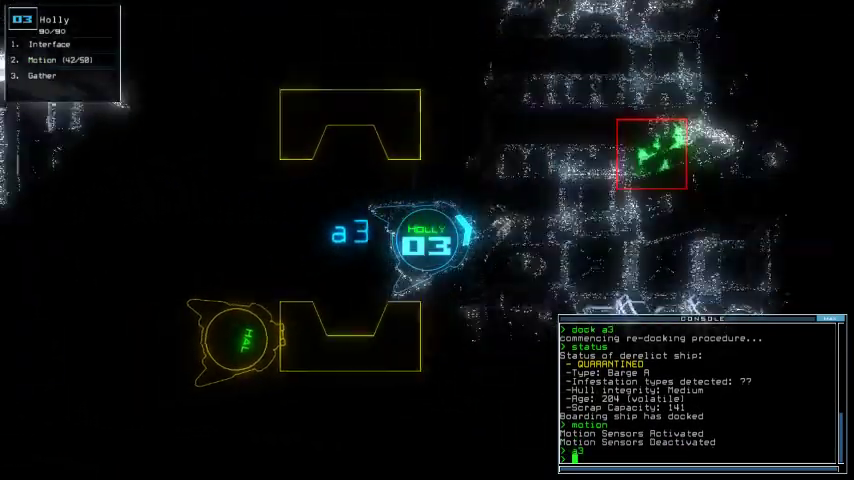
text(a3)
key(Return)
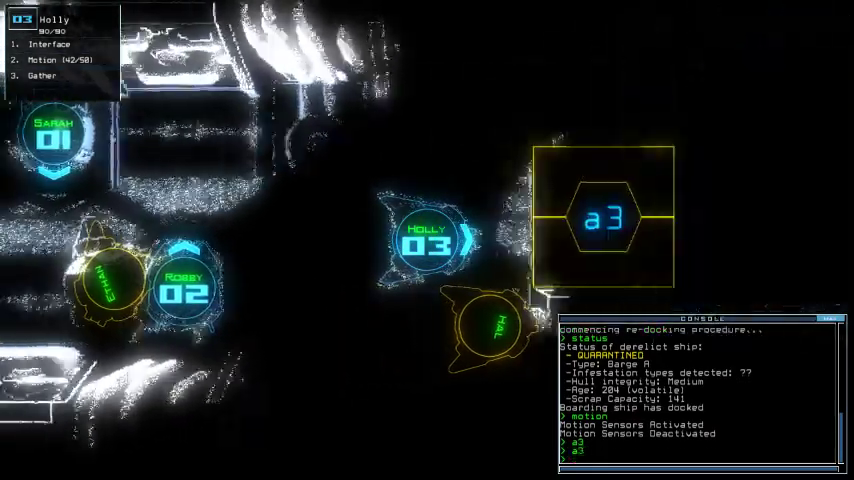
key(Tab)
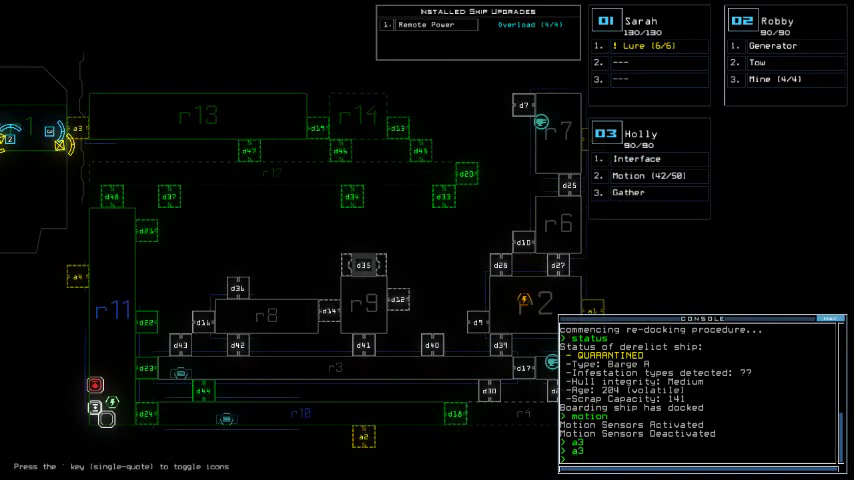
Toggle airlock a3, redock at a4 then a2, and open airlock a2 for Holly.
key(Return)
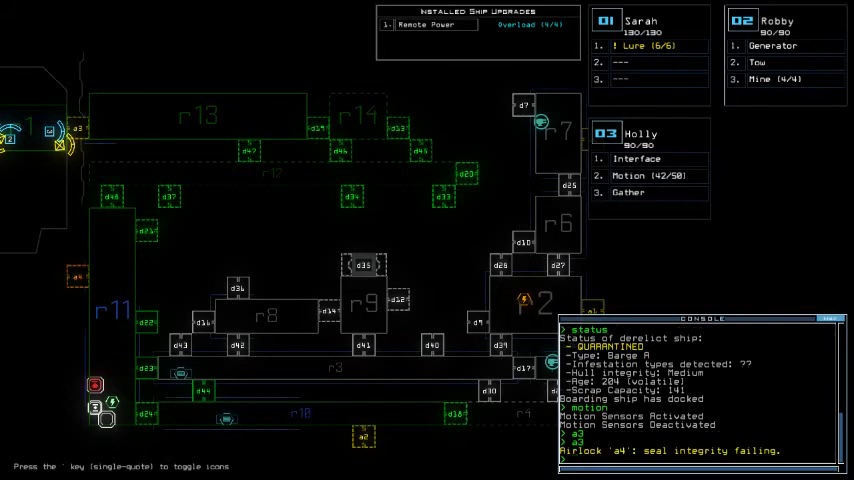
text(dock a4)
key(Return)
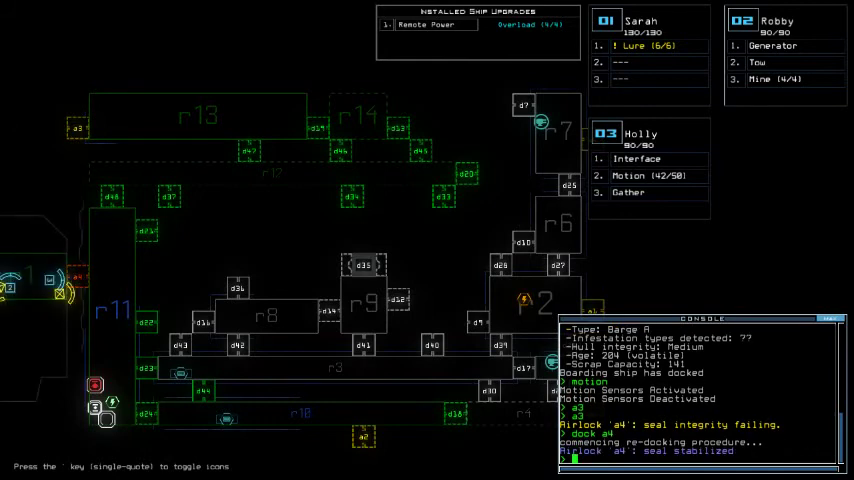
text(2)
key(Return)
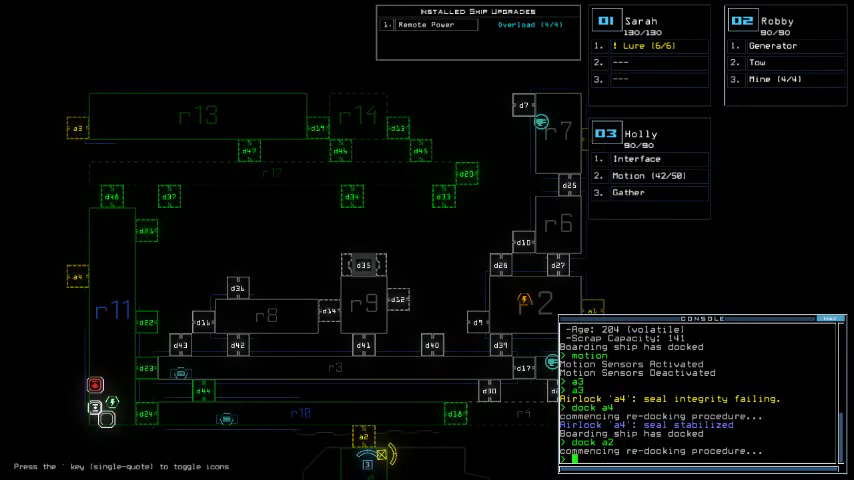
text(3)
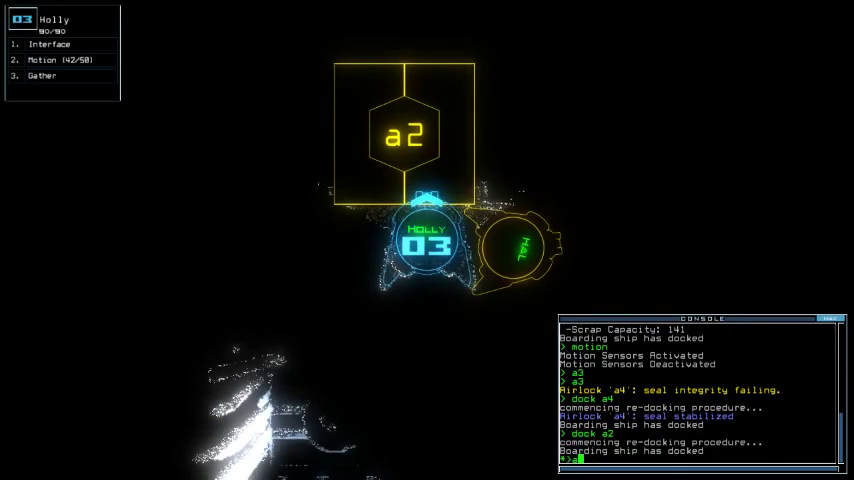
text(2)
key(Return)
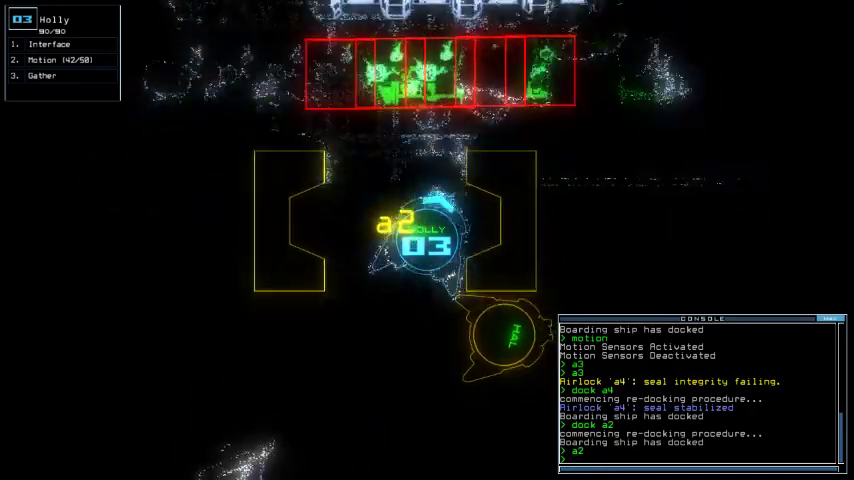
key(space)
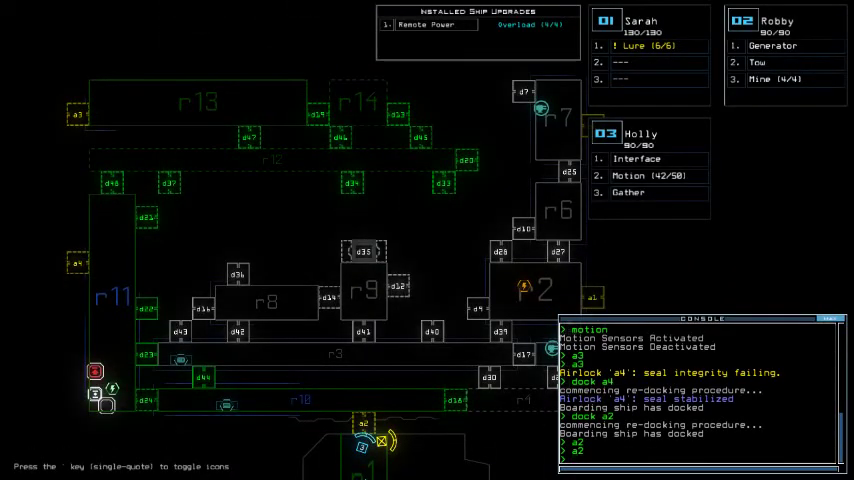
text(dock a3)
text(remote r1; remote r2)
Redock at a1, power rooms r11 and r2, open a1 and d39, and check the time.
key(Return)
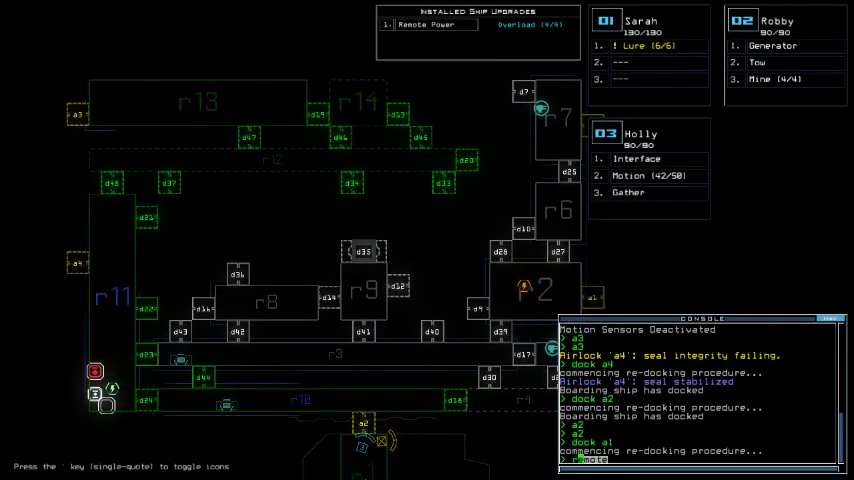
text(1)
key(Return)
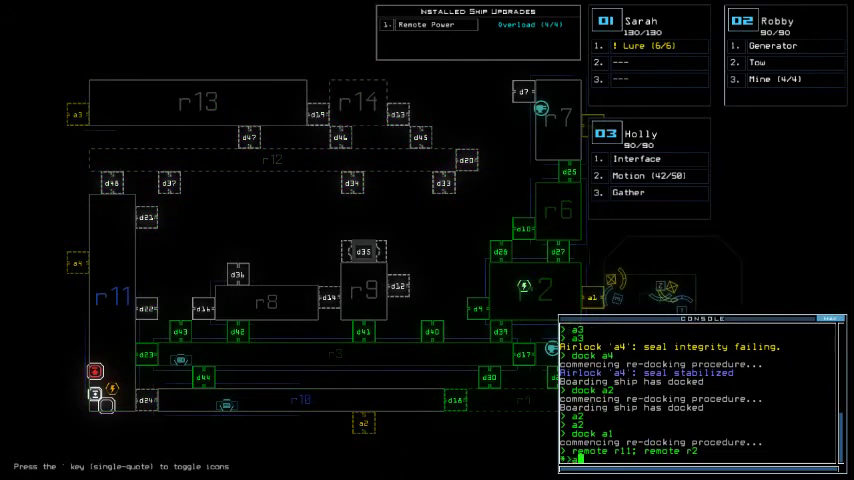
text(a1 d39)
key(Return)
text(time)
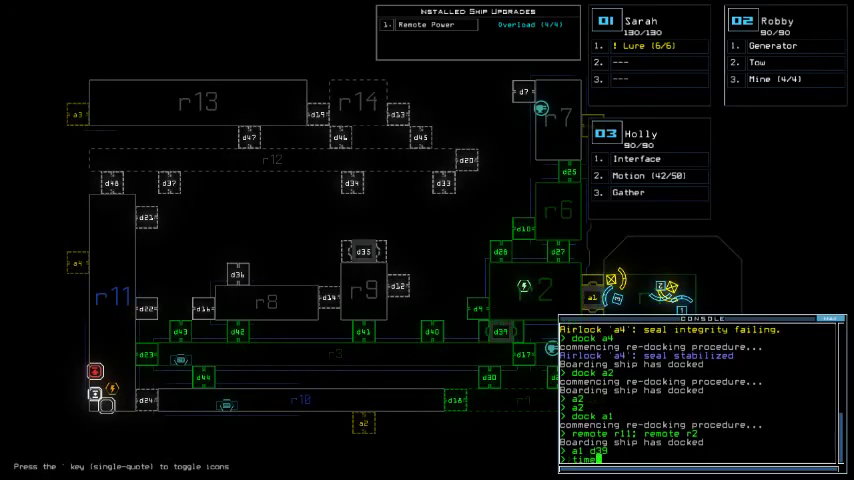
key(Return)
Drive Holly out of the airlock through d39 and along the corridor past d40 and d41.
key(space)
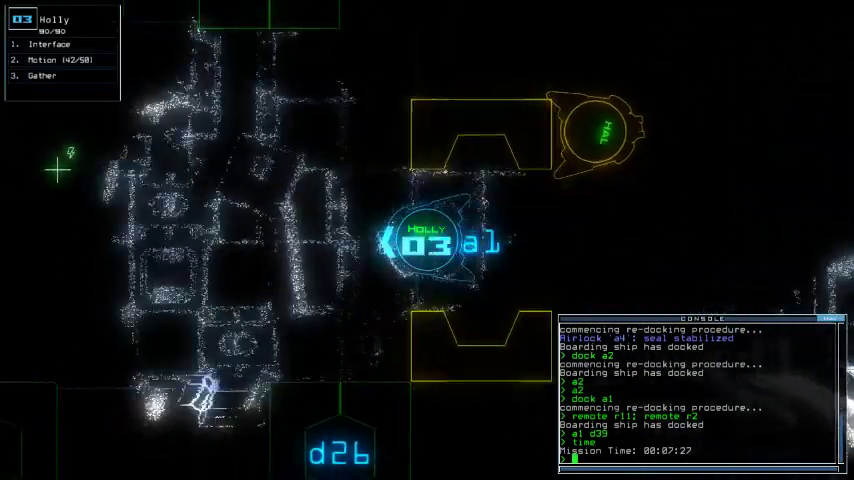
key(Left)
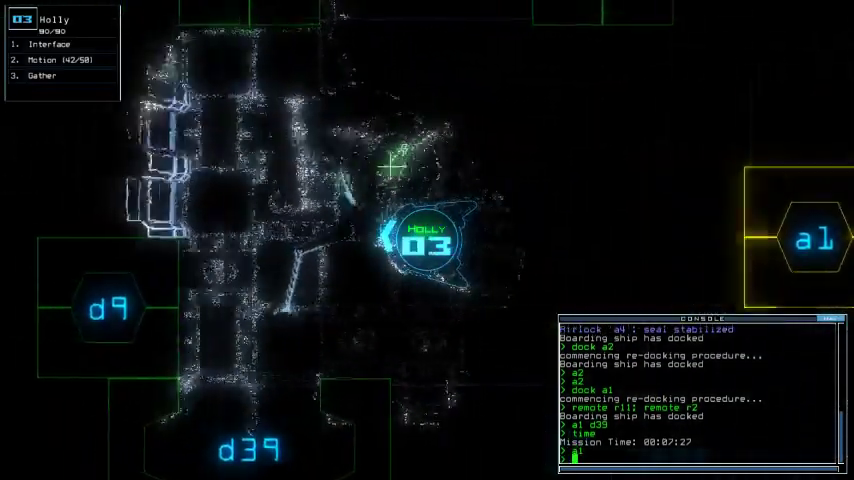
key(Up)
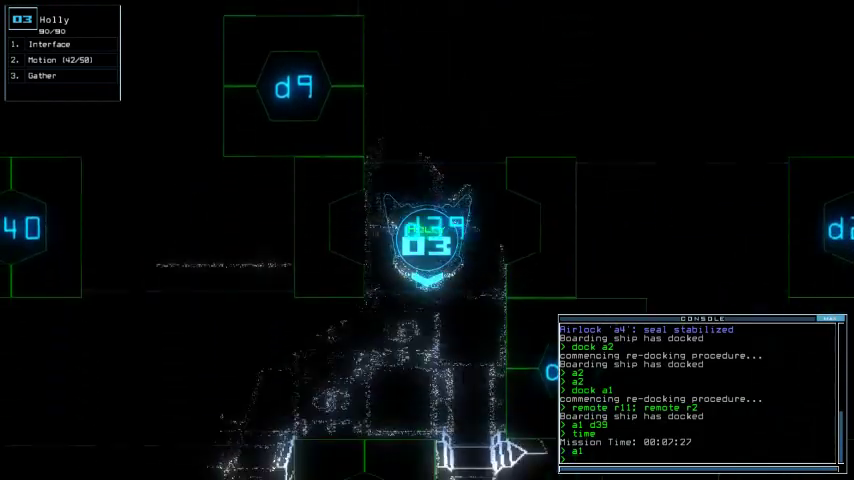
key(Right)
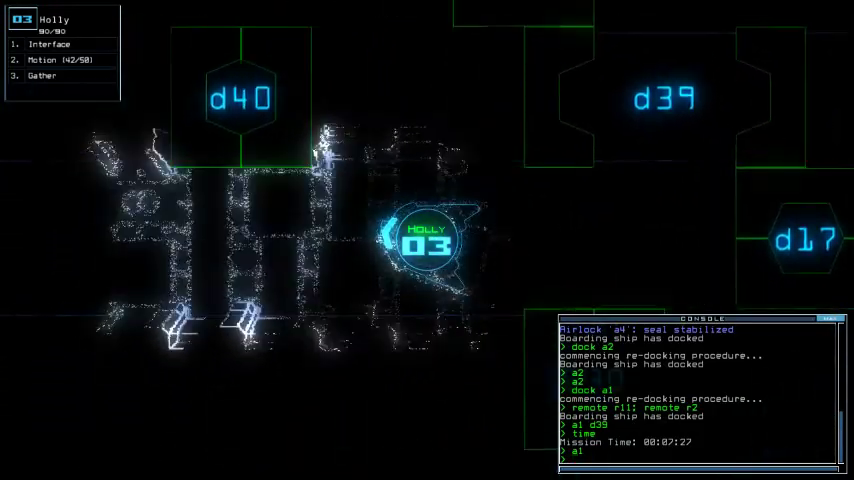
key(Left)
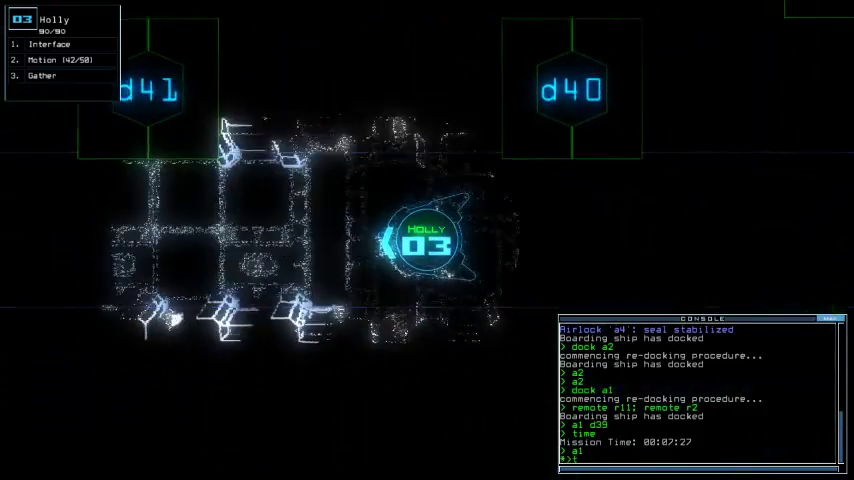
key(Left)
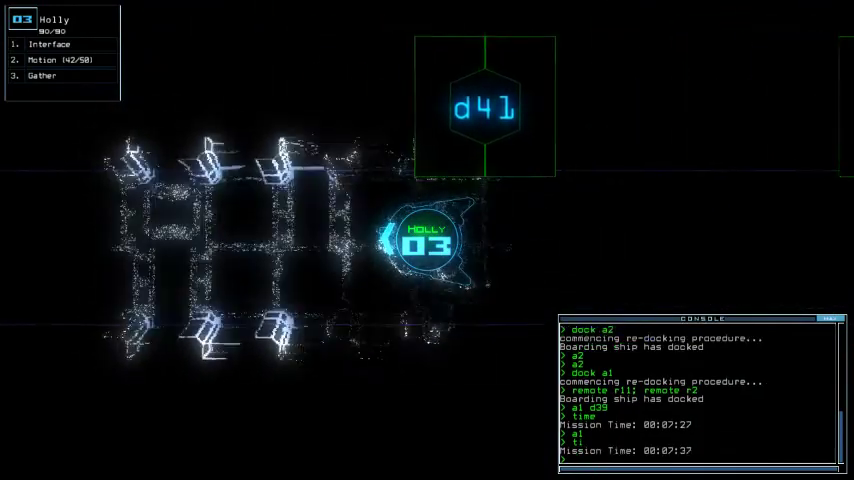
key(Left)
text(remote)
key(Left)
text(r2;remote)
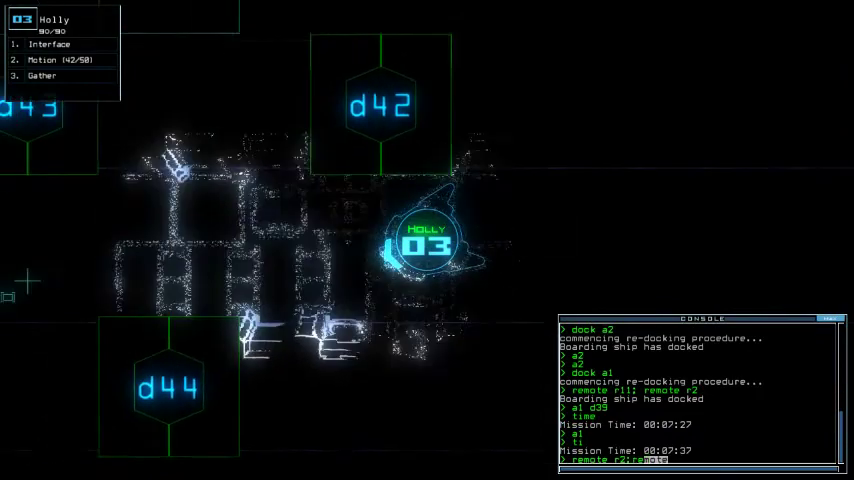
text( r11)
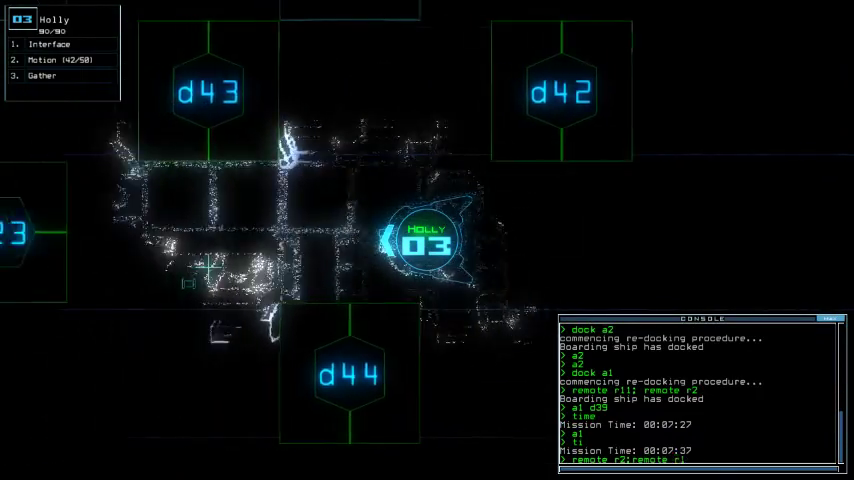
Swap power between rooms r2 and r11, redock at a4, and activate Holly's interface.
key(Return)
text(dock a)
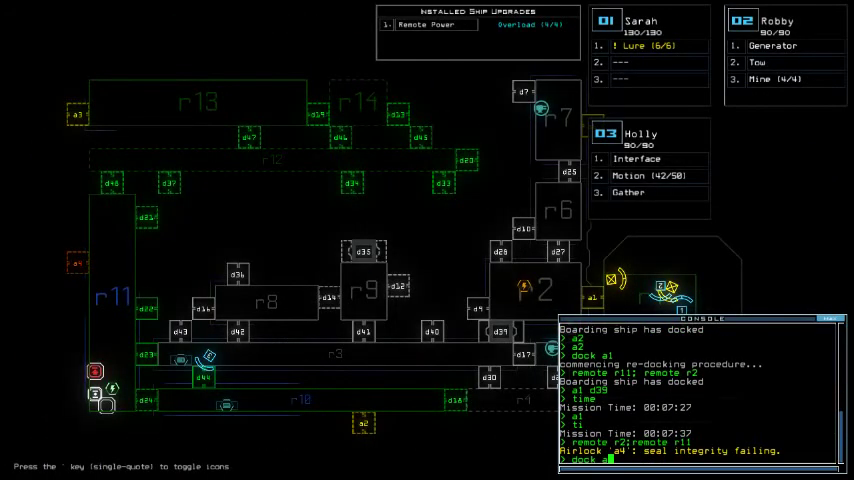
text(4)
key(Return)
text(d44)
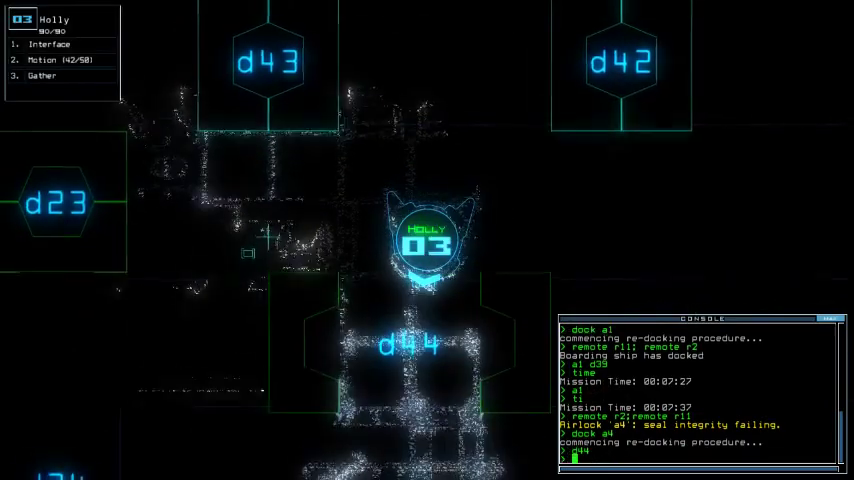
text(inter)
key(Tab)
key(Return)
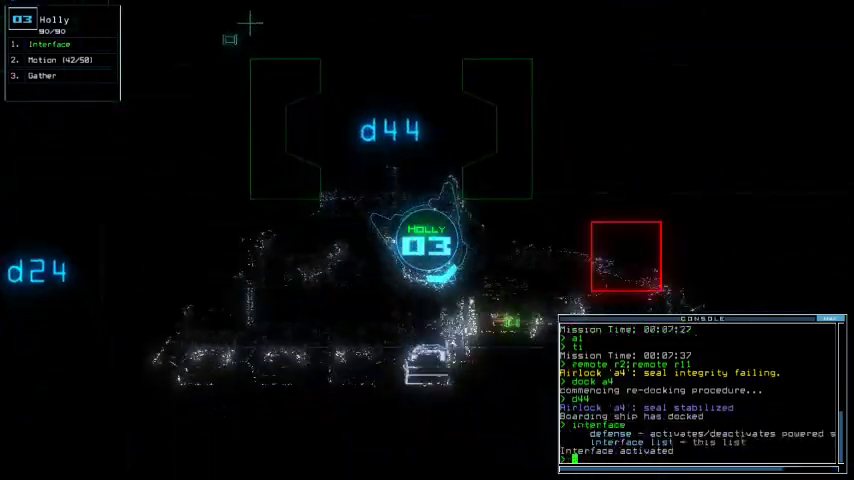
text(defense)
Switch the defenses on and off, disable the interface, and confirm time 00:08:02.
key(Return)
text(defense)
key(Return)
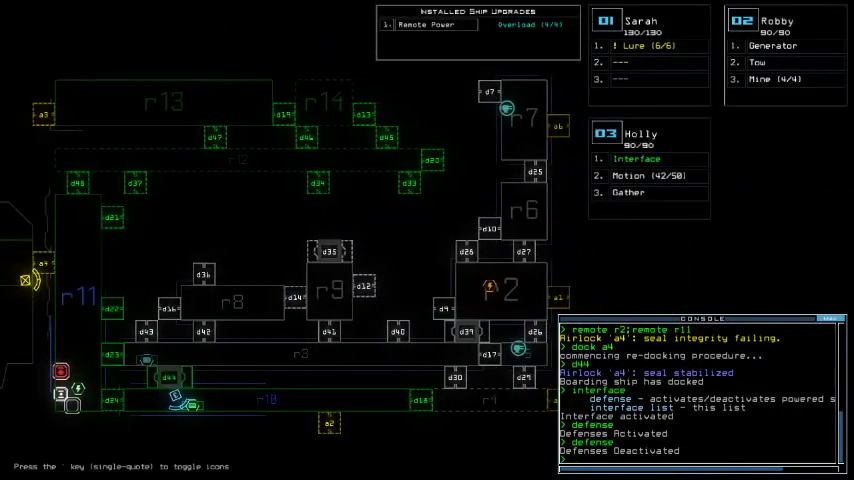
text(interface)
key(Return)
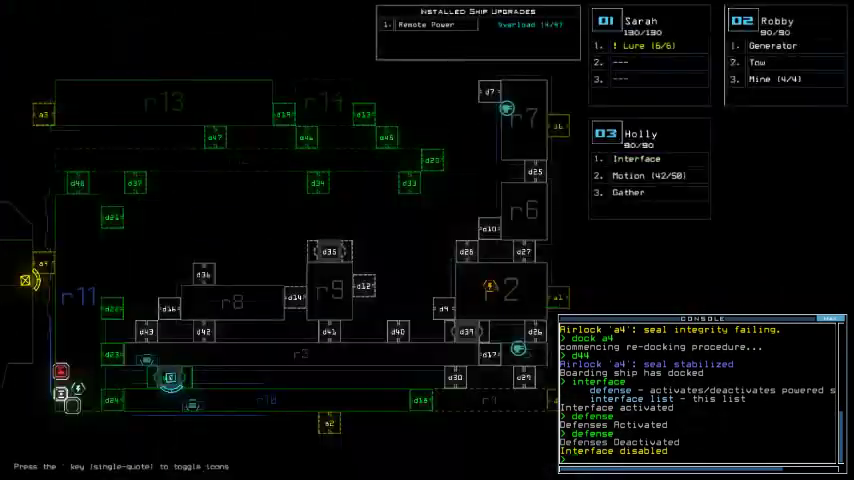
text(time)
key(Return)
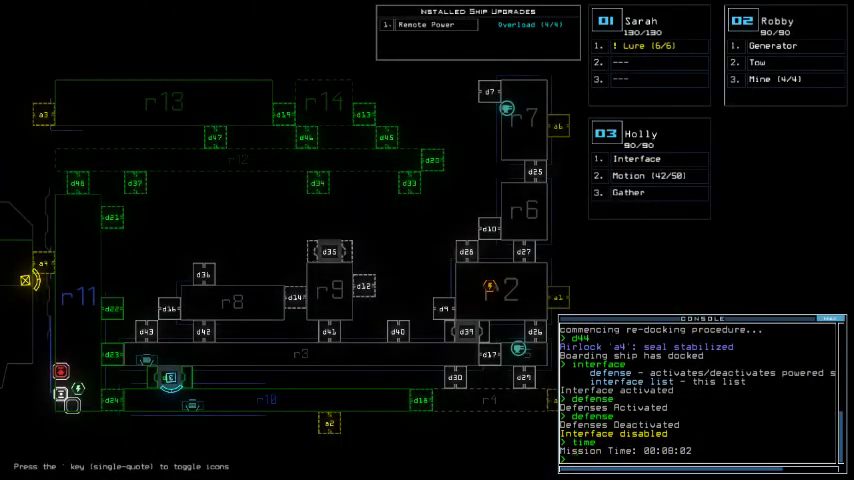
key(3)
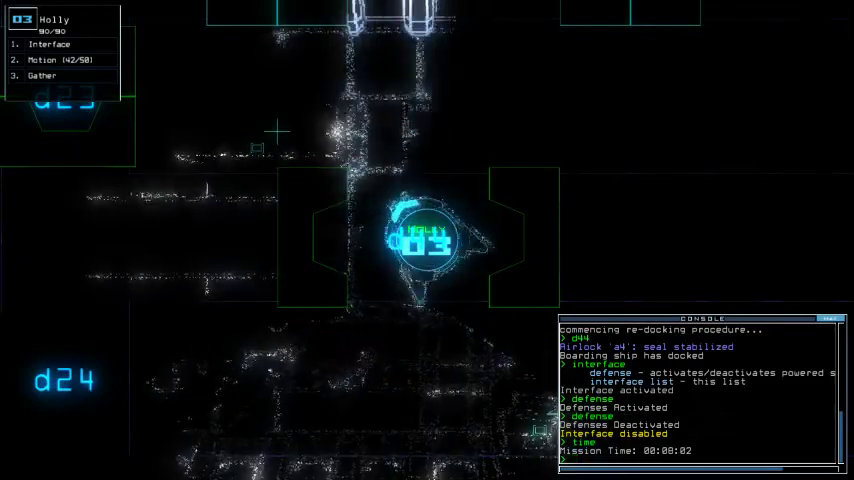
Close an open door, run a motion scan, and redock at airlock a1.
key(space)
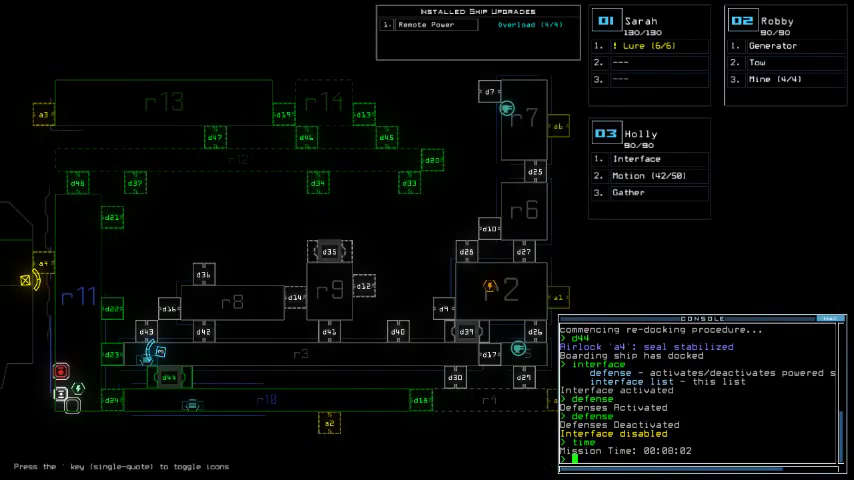
text(c)
key(Return)
text(tion)
key(Return)
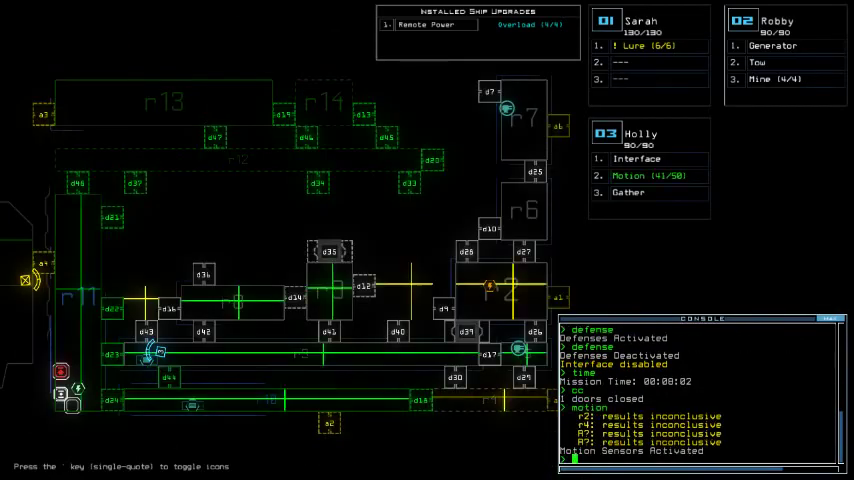
text(dock a1)
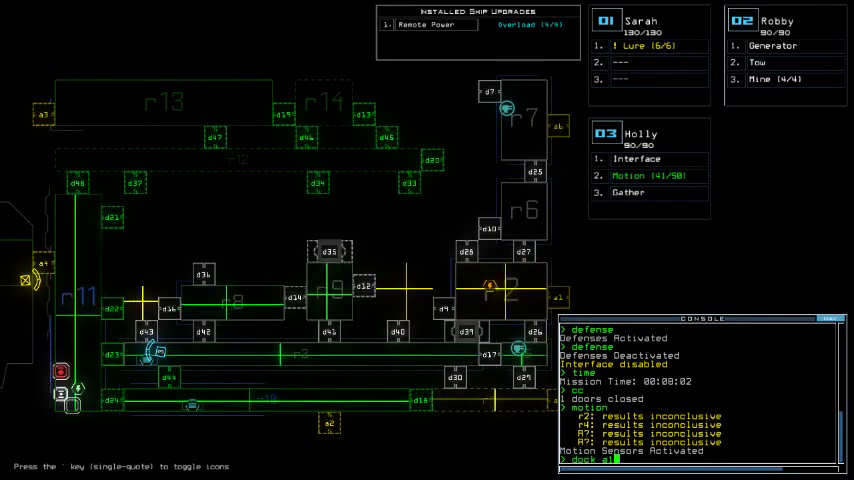
key(Return)
text(na r)
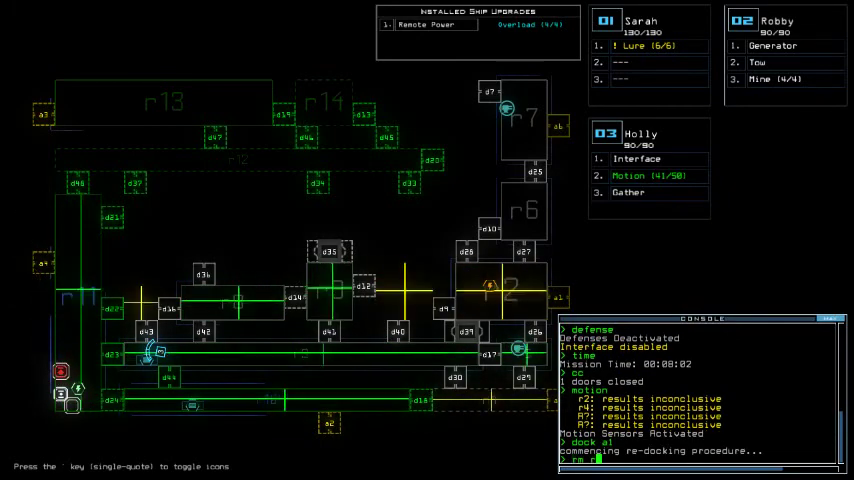
text(emote r)
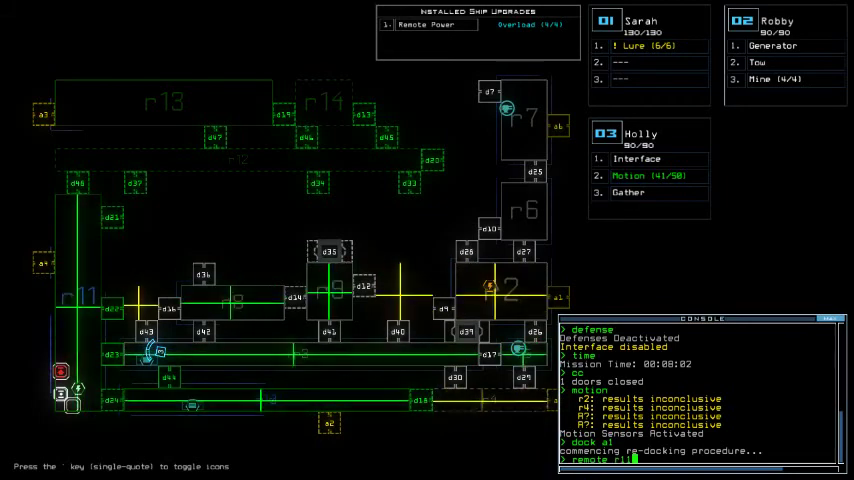
text(11; remote r2)
Power rooms r11 and r2, open door d29, and flag room r13 as hazardous.
key(Return)
text(d2)
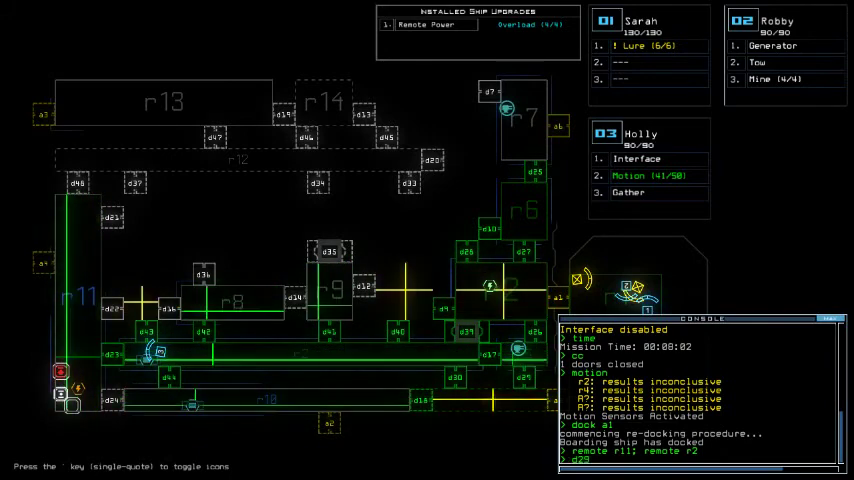
text(9)
key(Return)
text(flag r1)
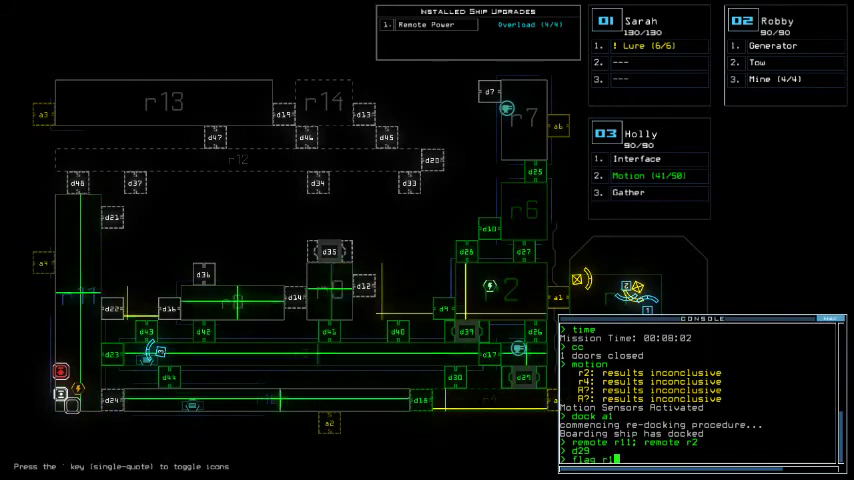
text(3)
key(Return)
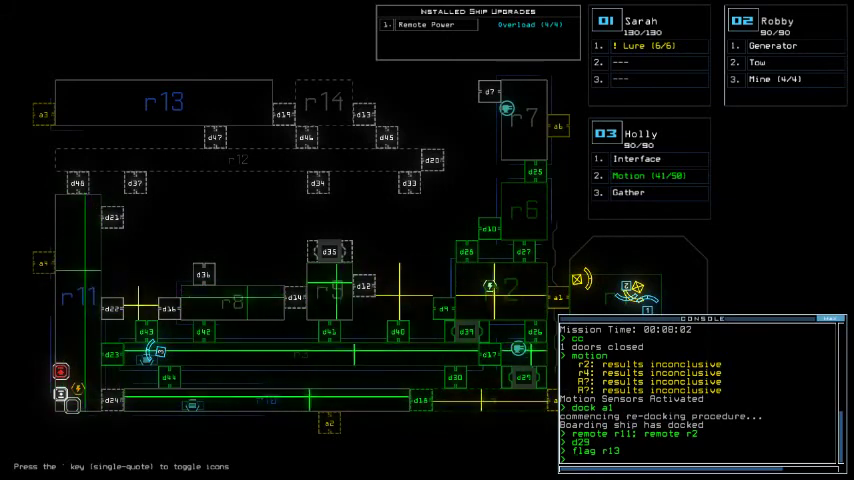
text(remote r2;)
Swap power back between r2 and r11, open door d22, and check the time twice.
key(Return)
text(d22)
key(Return)
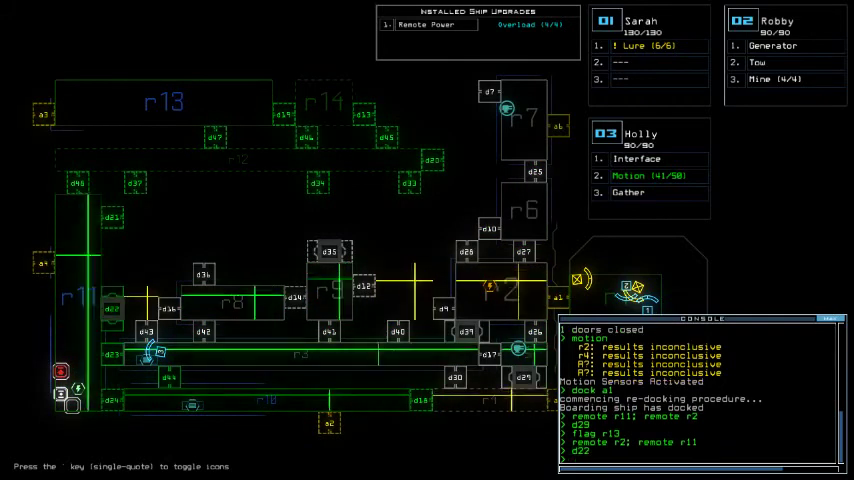
key(Return)
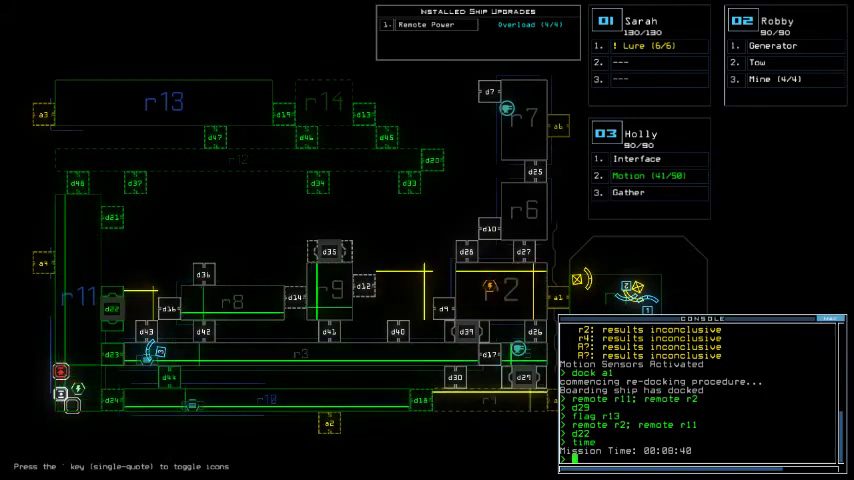
text(time)
key(Return)
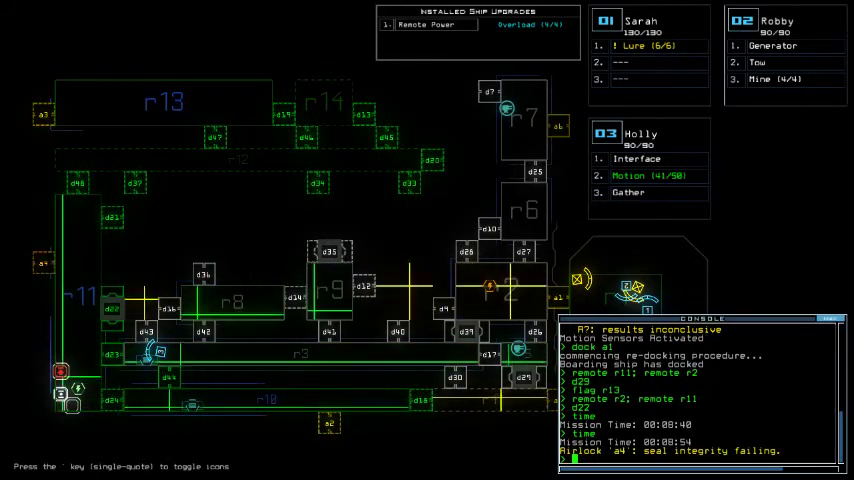
text(dock a4)
Redock at a4 to stabilise its seal, redock at a1, and drive Holly to a1.
key(Return)
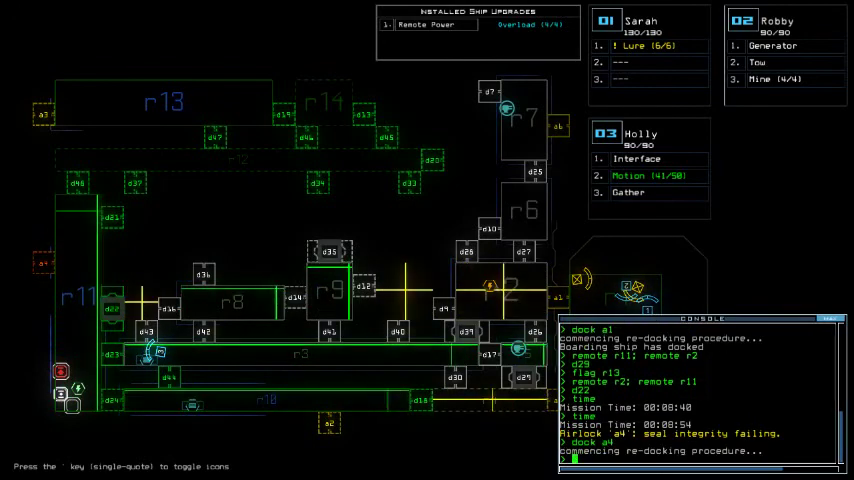
text(time)
key(Return)
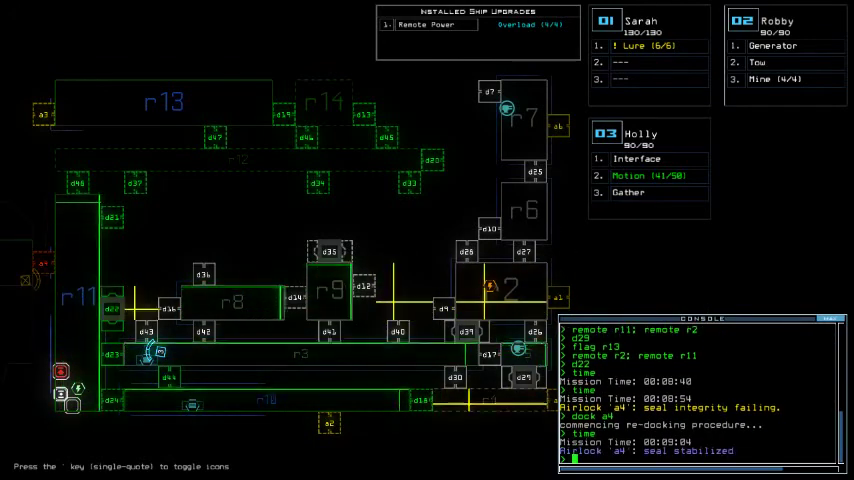
text(1)
key(Return)
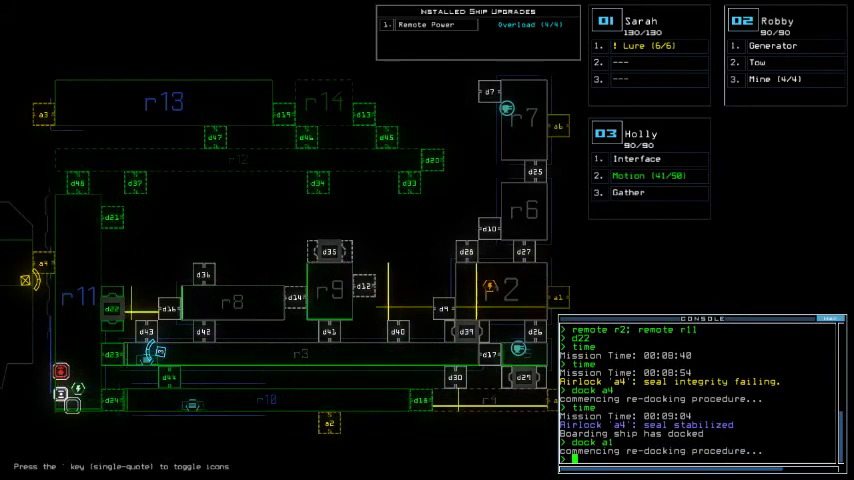
text(time)
key(Return)
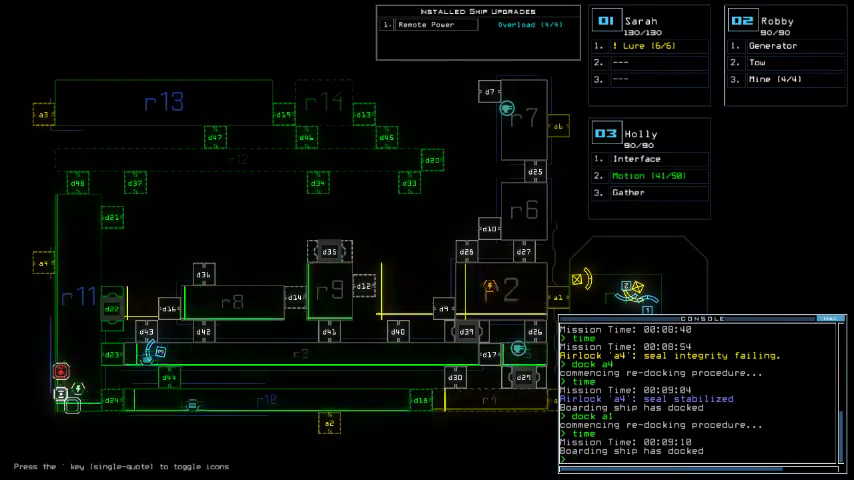
key(3)
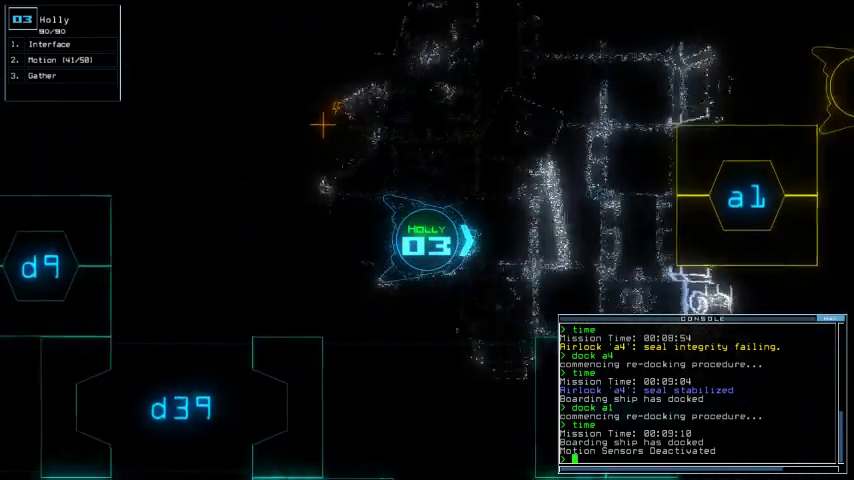
text(a1)
key(Return)
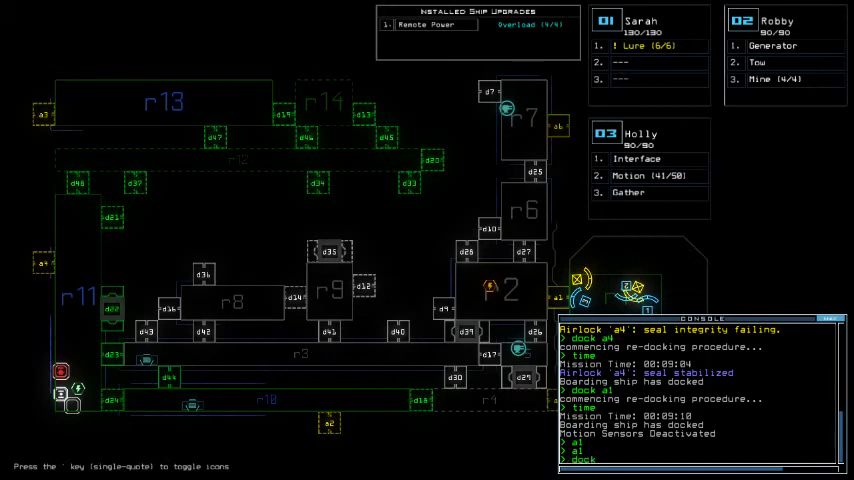
text( a5)
Redock the boarding ship at airlock a5, check mission time, and open door d22.
key(Return)
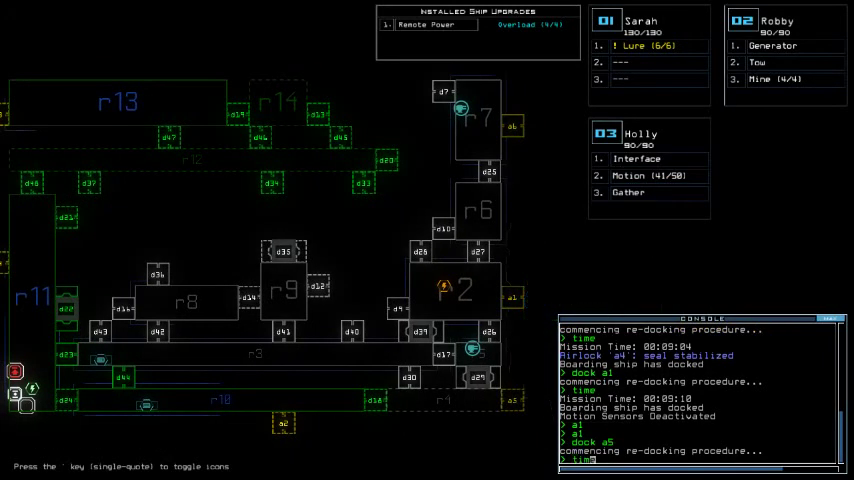
text(e)
key(Return)
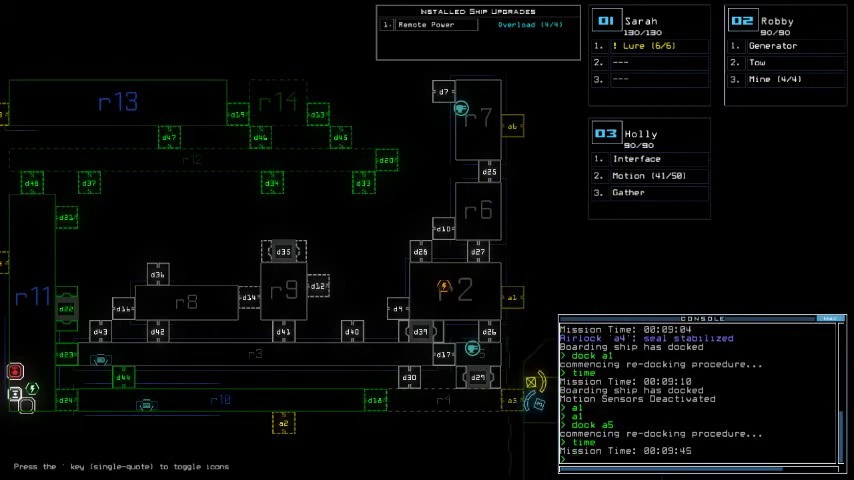
key(Return)
text(remote r11; remote r2)
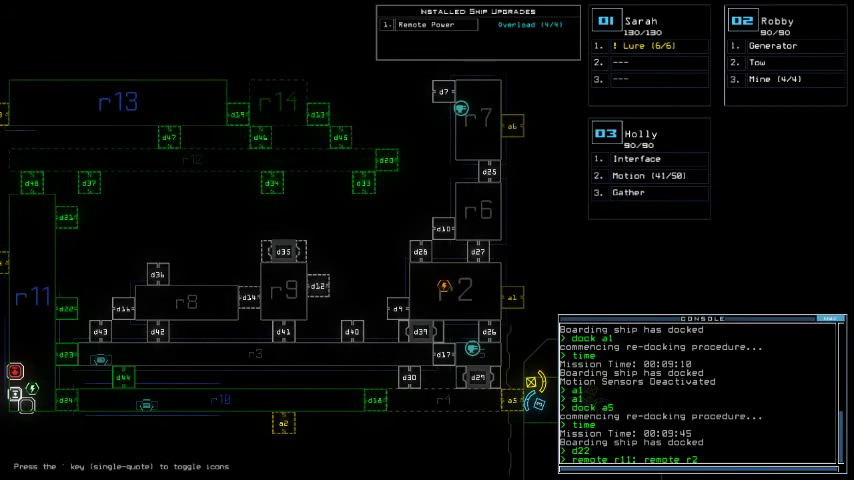
Power rooms r11 and r2, close the open doors, and send Holly through a5.
key(Return)
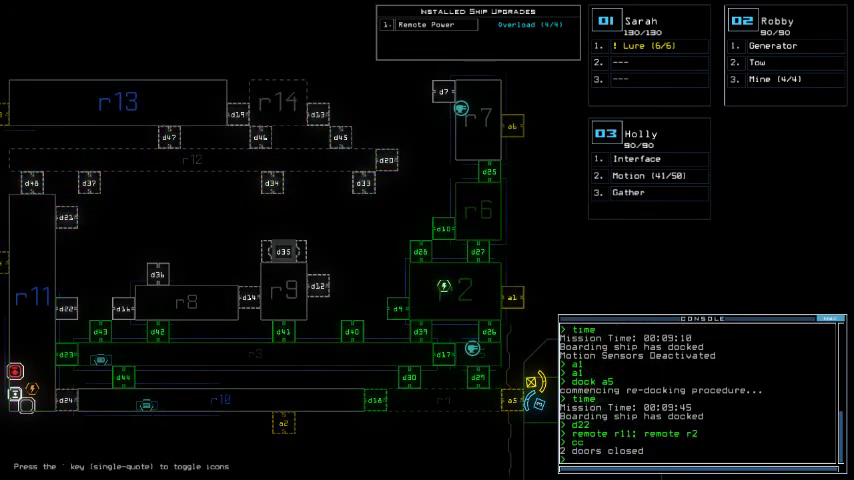
text(time)
key(Return)
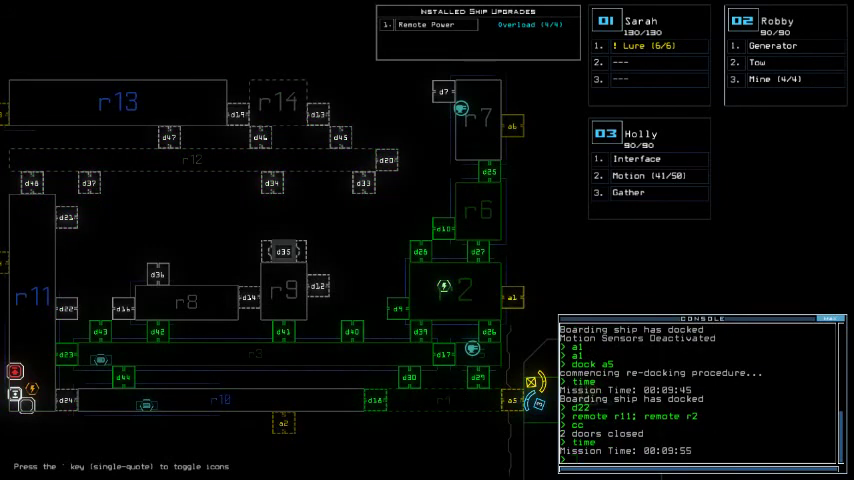
key(space)
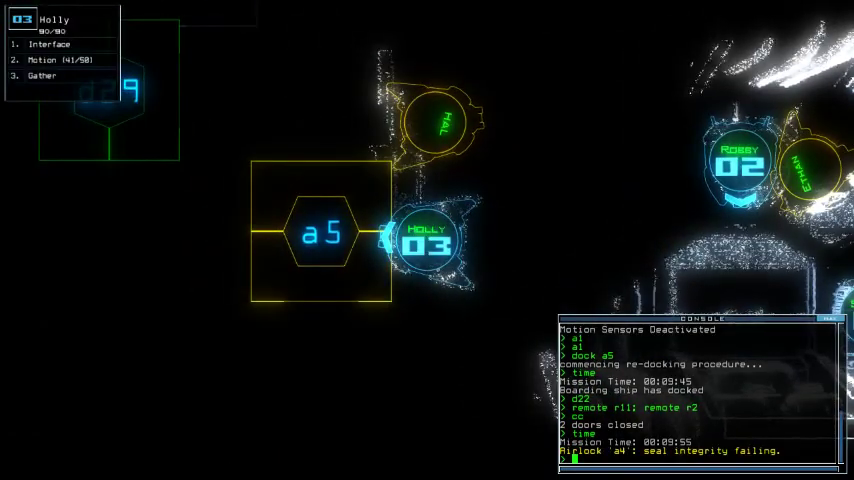
key(space)
key(space)
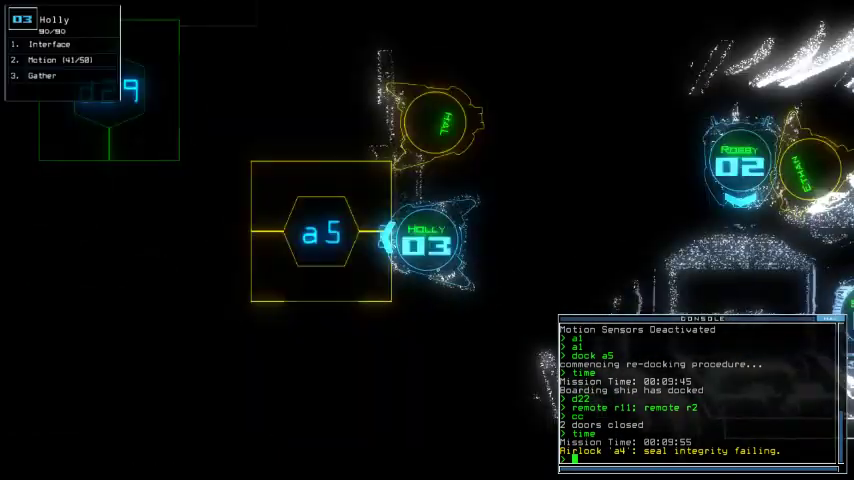
text(time)
key(Return)
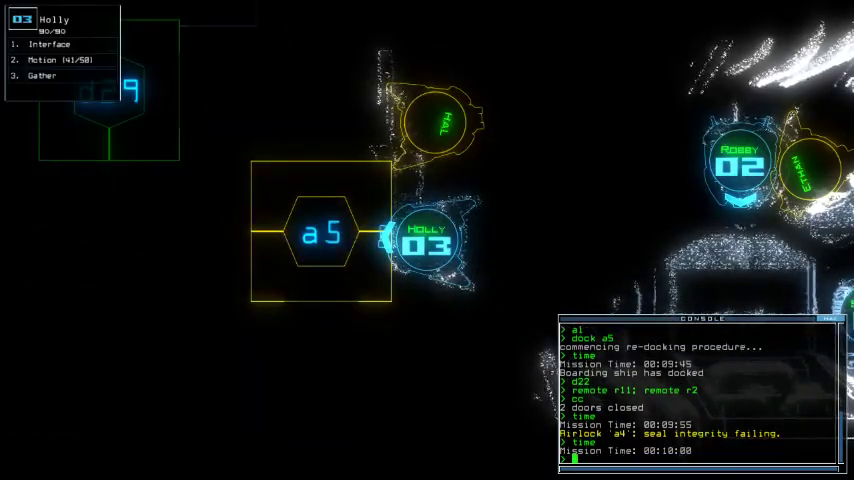
text(a5)
key(Return)
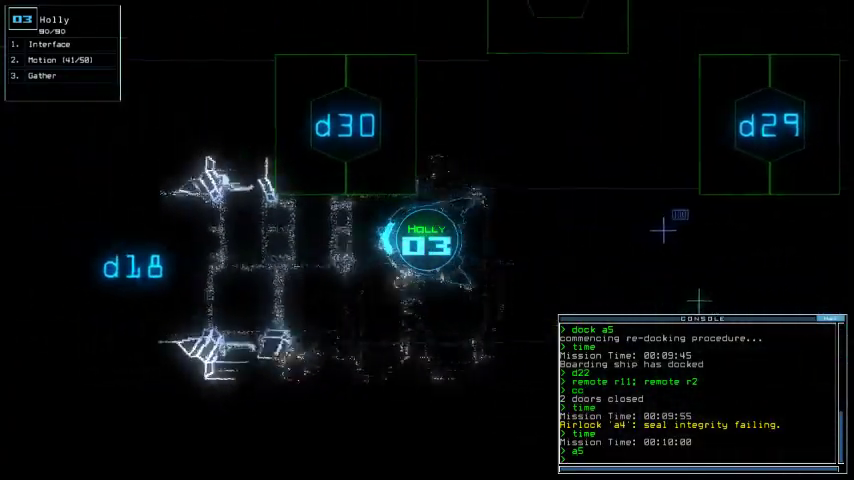
Run a motion scan on the rooms near r4 from the ship map.
key(space)
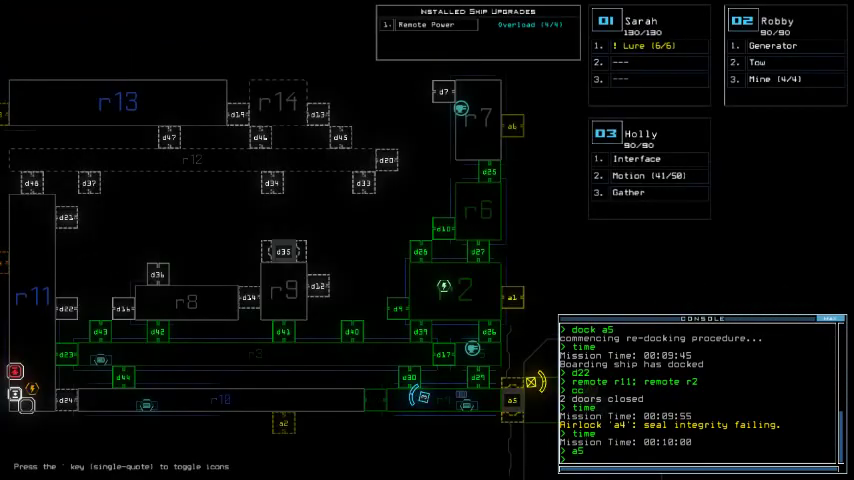
text(motion)
key(Return)
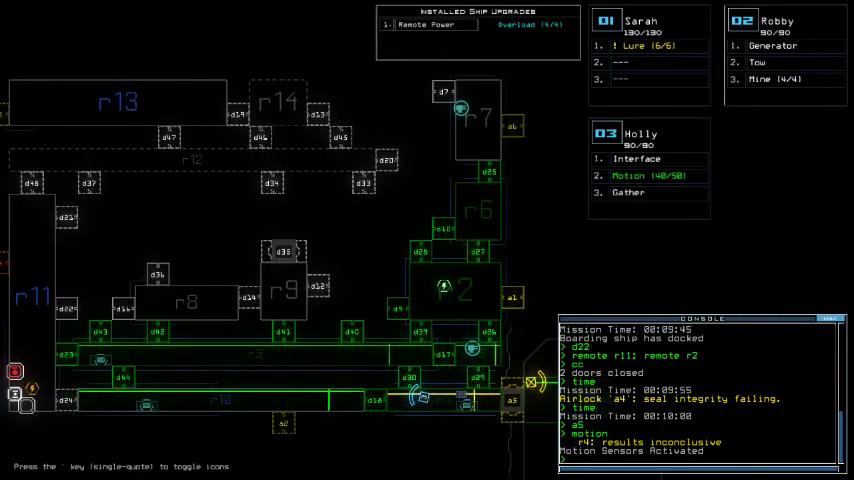
key(space)
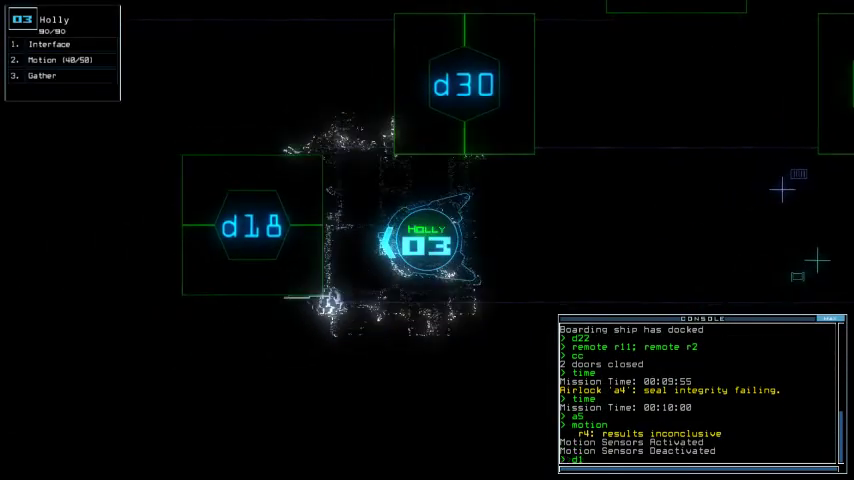
text(d18)
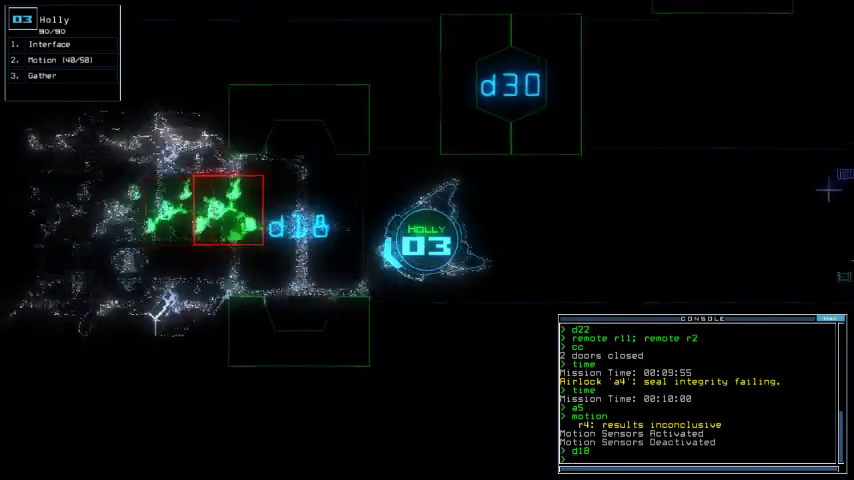
Close door d18 again and steer Holly back toward airlock a5.
key(Return)
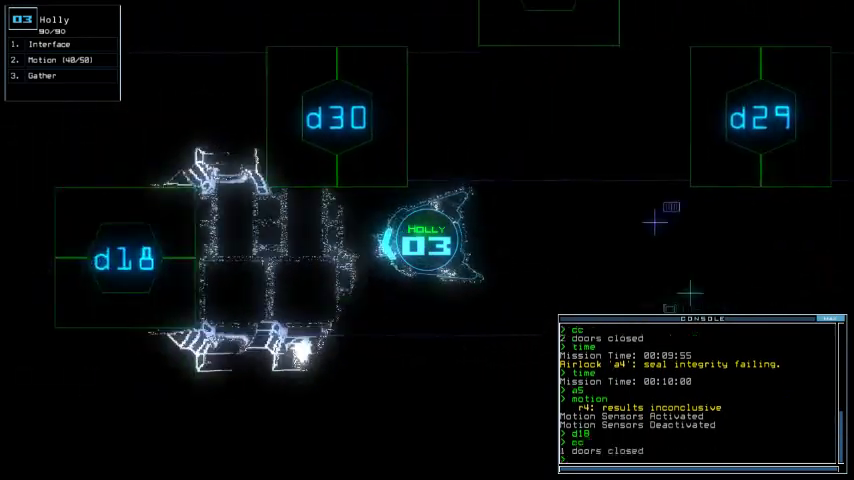
key(Right)
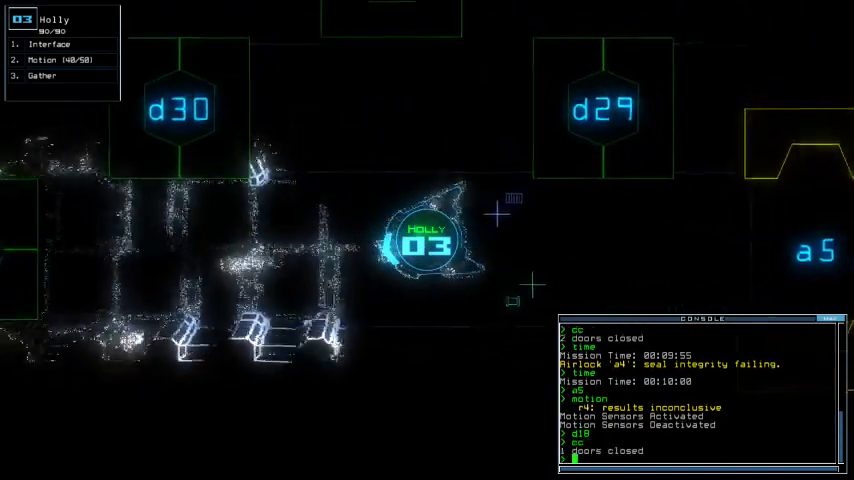
key(Right)
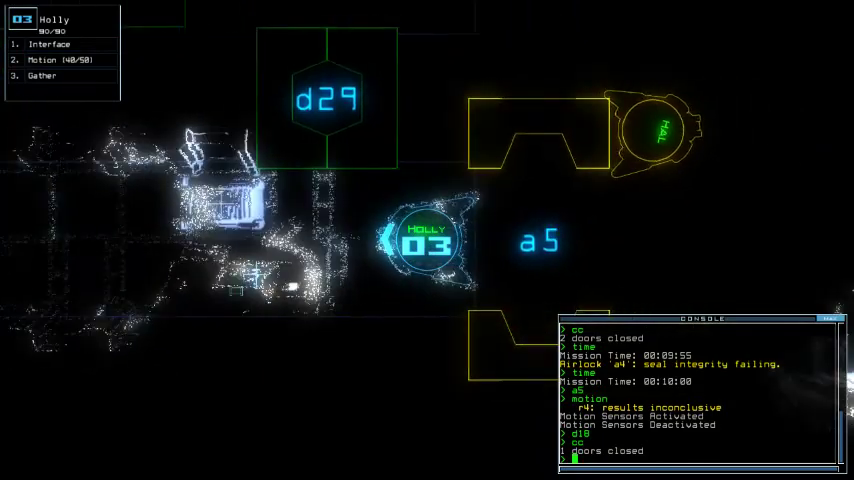
text(a5)
key(space)
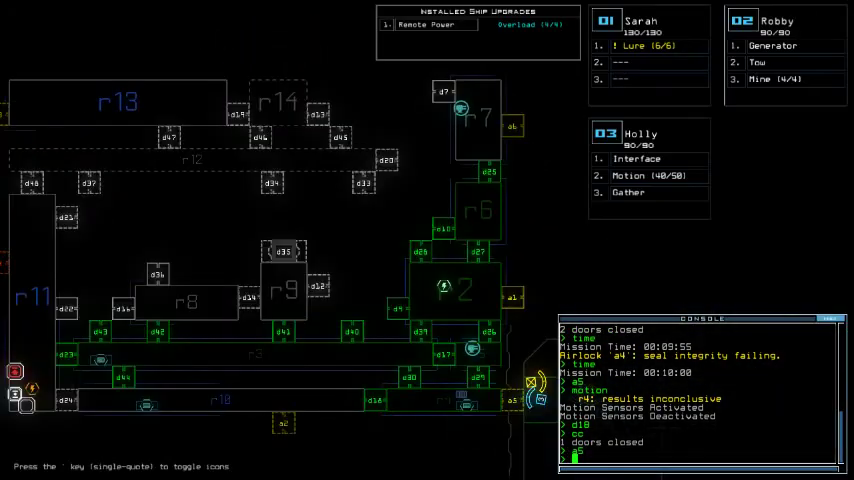
Send Holly to a5, redock at a4 for its seal, then dock at a1 (time 00:10:52).
key(Left)
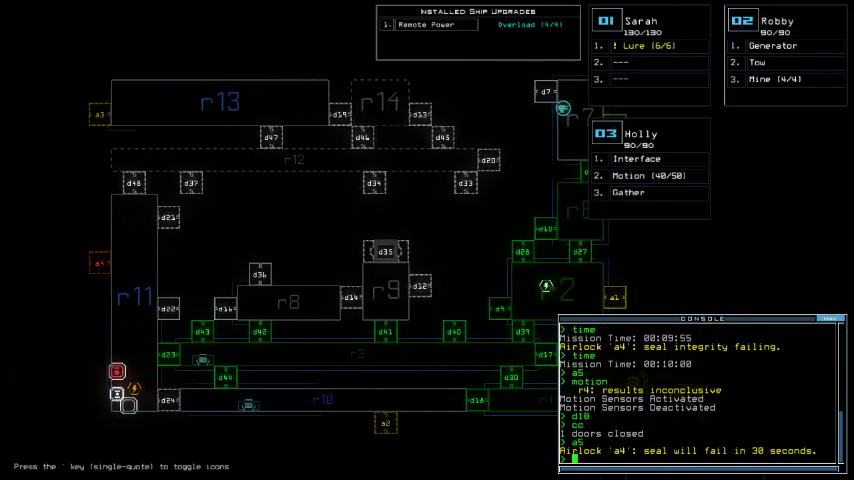
text(4)
key(Return)
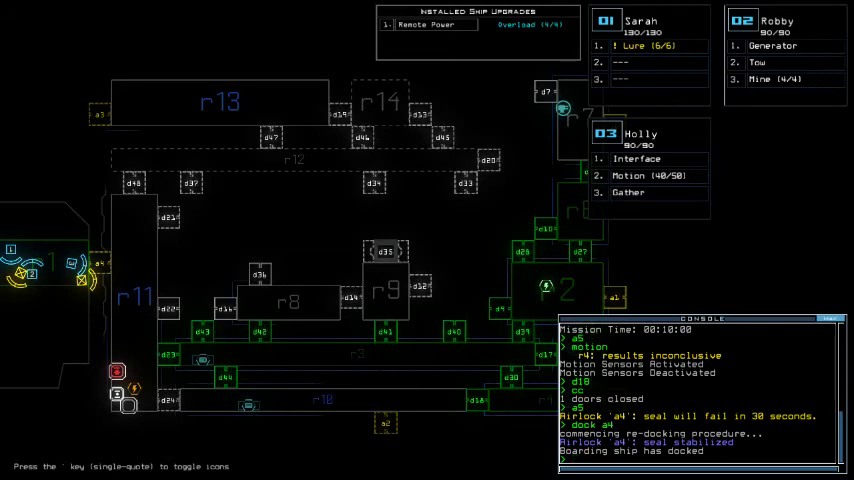
drag(300, 230, 221, 230)
text(dock)
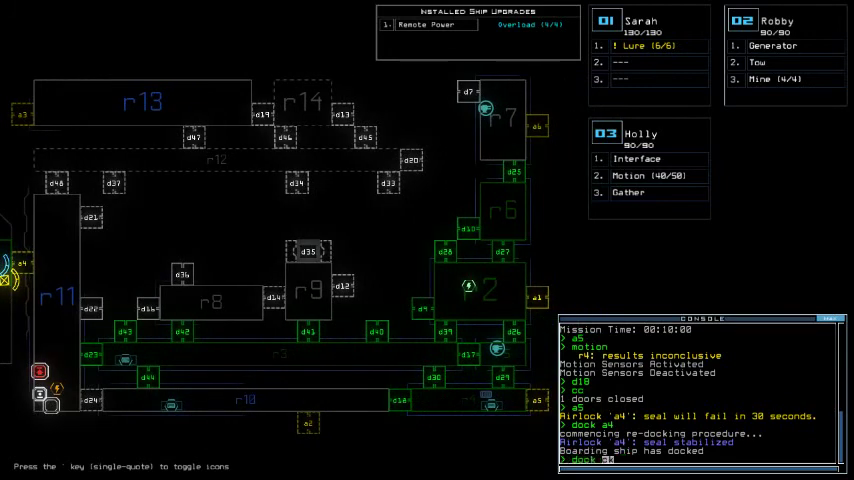
text(a1)
key(Return)
text(time)
key(Return)
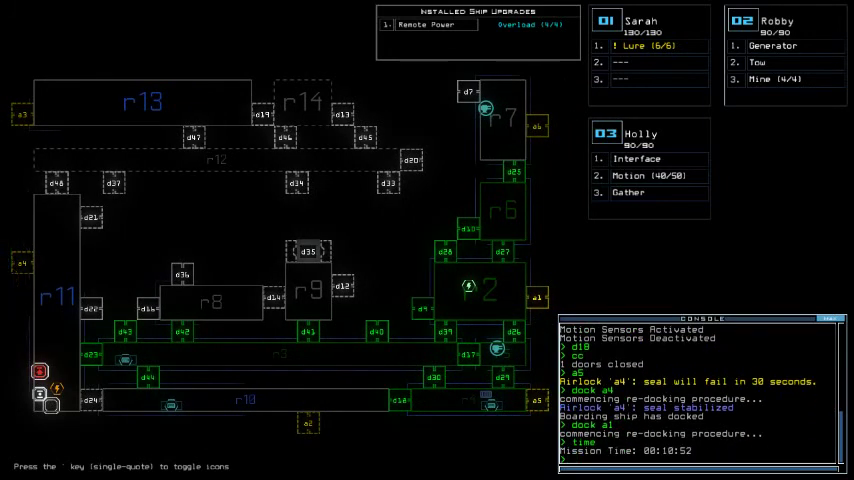
text(status)
Read the derelict status report and send Holly from a1 toward door d39.
key(Return)
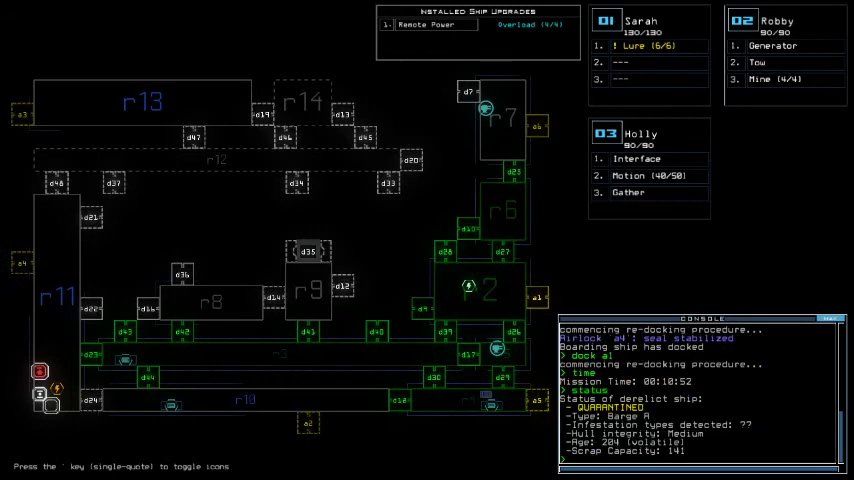
text(a1 d39)
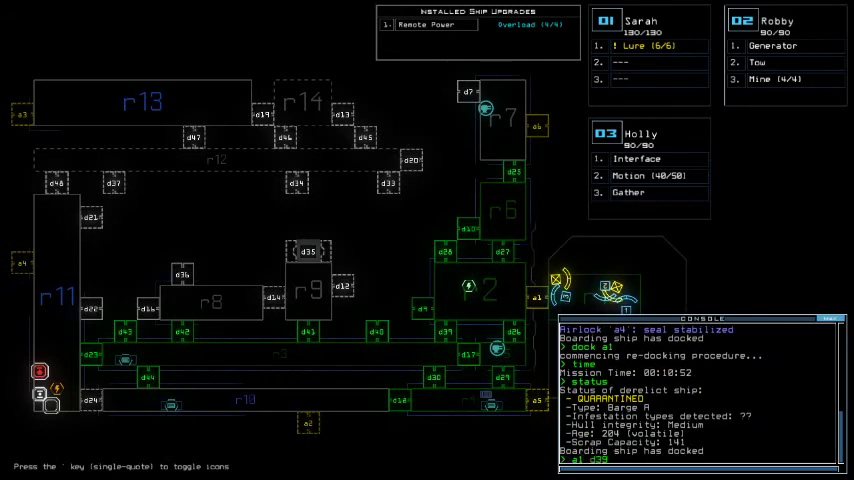
key(Return)
key(space)
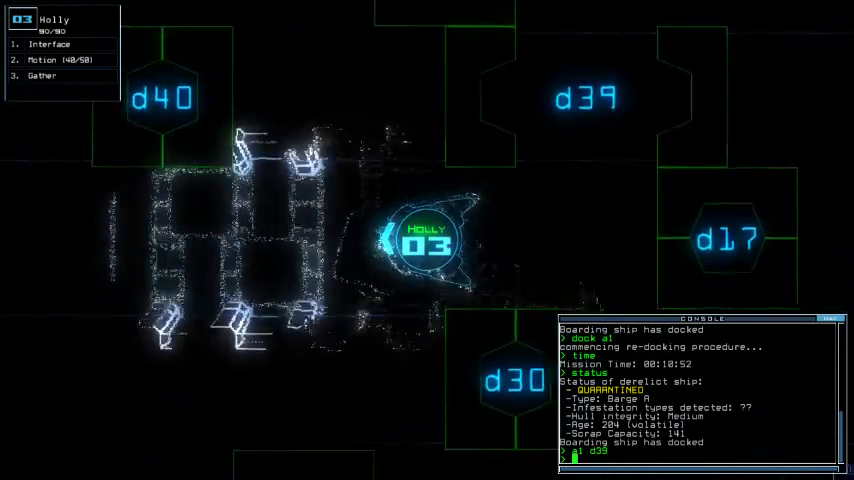
key(space)
key(space)
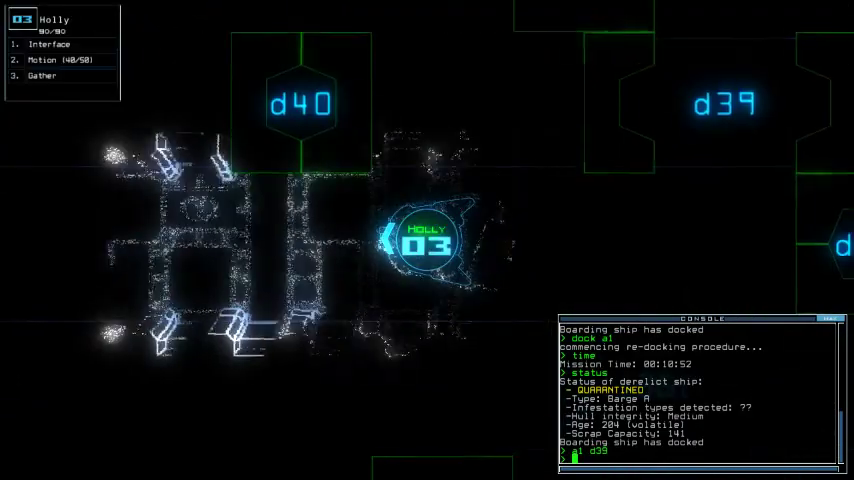
text(d41)
Send Holly toward door d41 and check the current mission time.
key(Return)
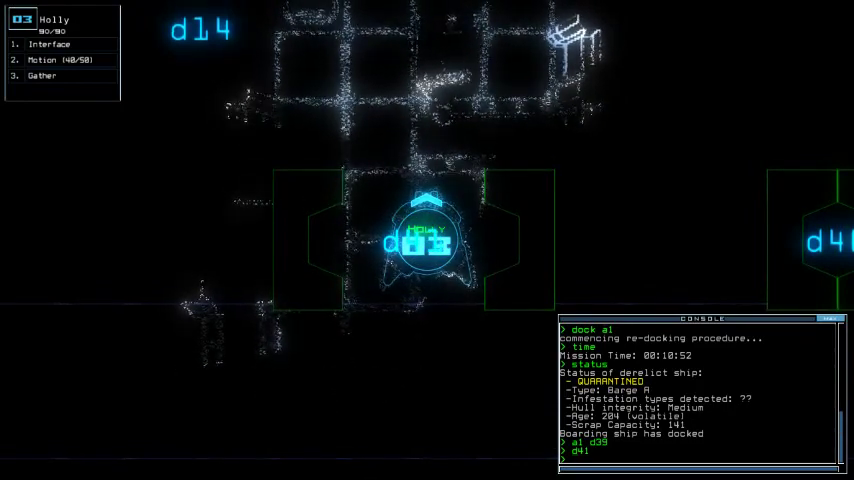
text(me)
key(Return)
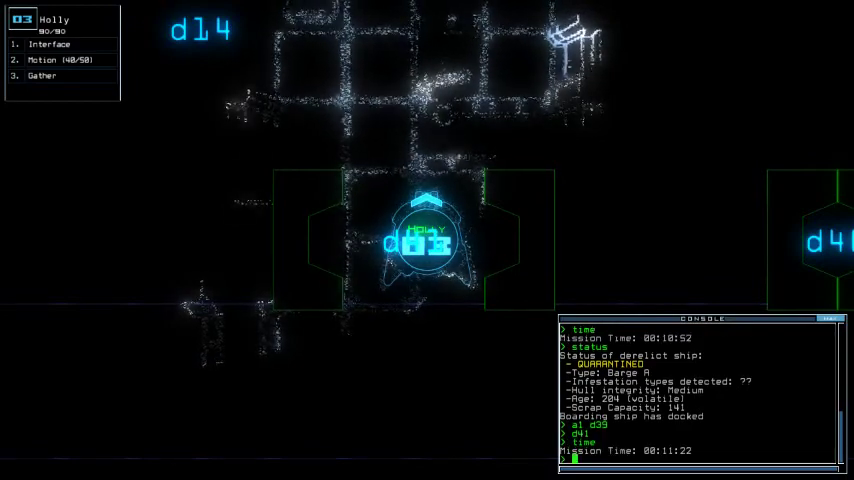
key(grave)
key(grave)
key(Up)
key(Up)
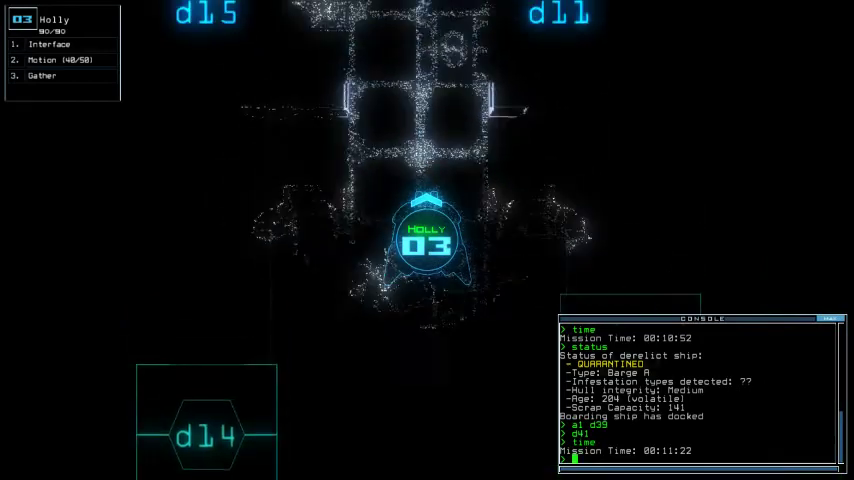
text(g)
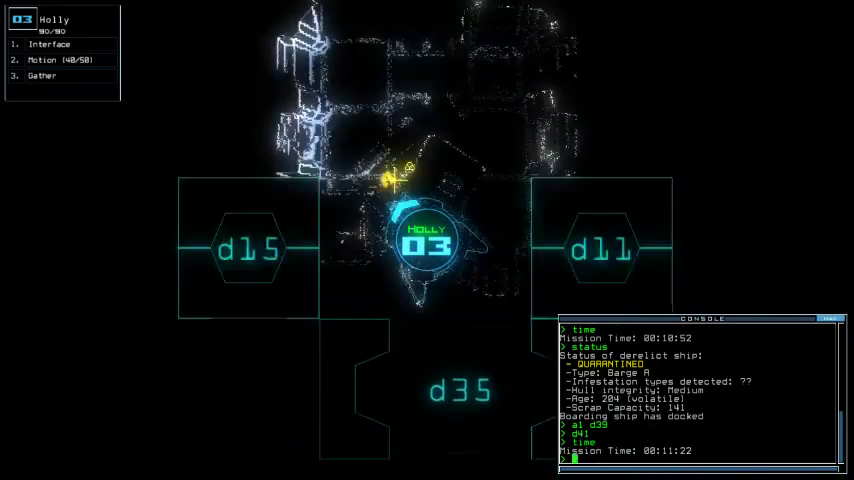
Have Holly gather nearby scrap at 00:11:34, open door d41, and show the schematic map.
key(Return)
key(Up)
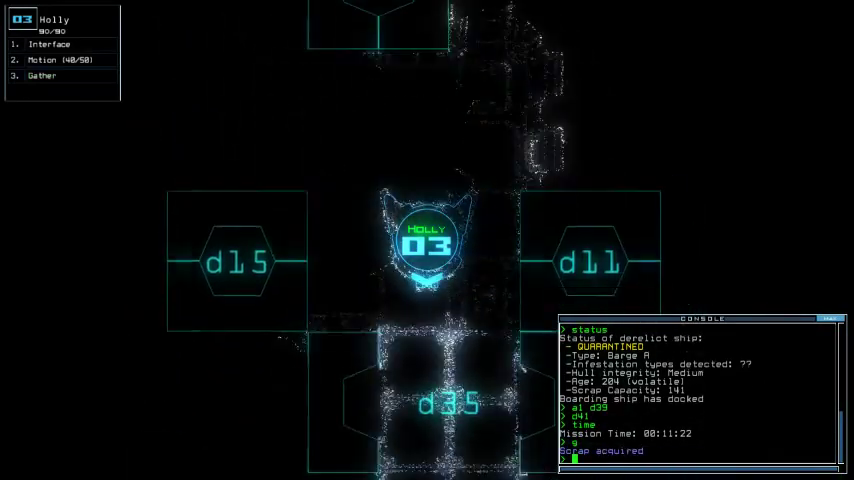
text(t)
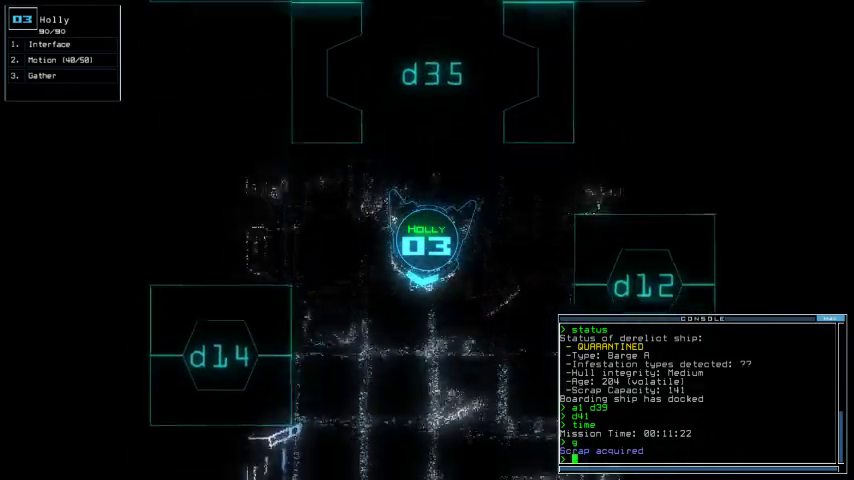
key(Return)
text(ti)
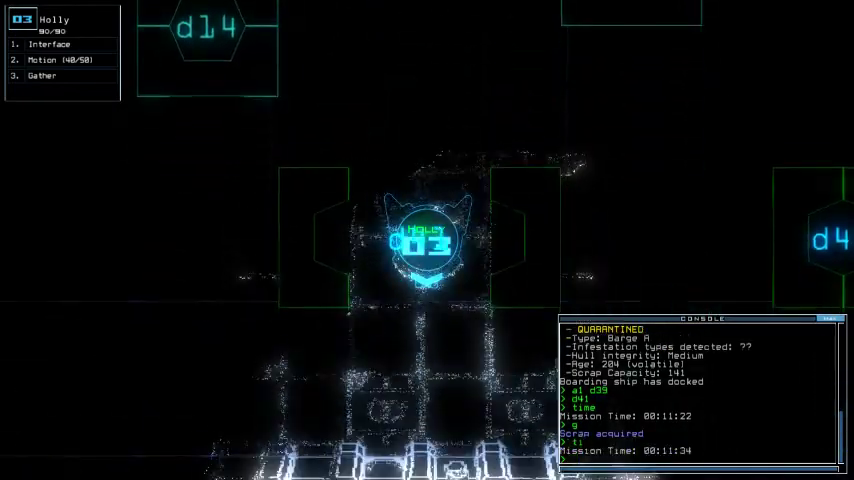
text(d41)
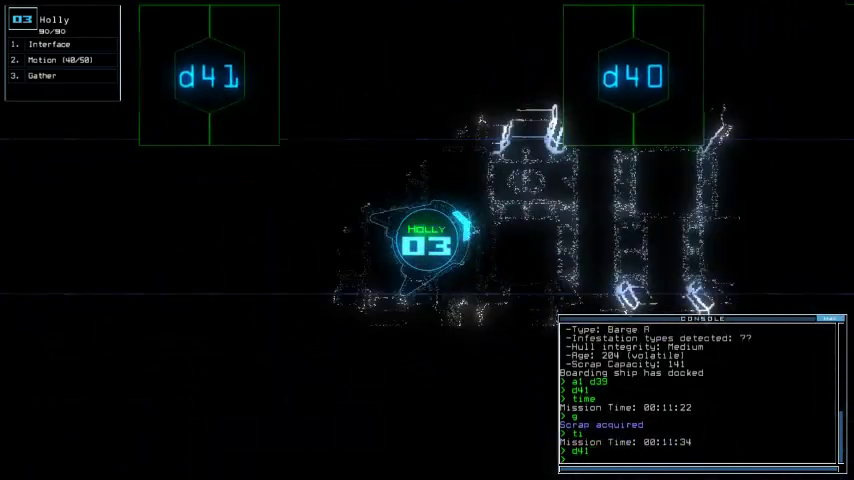
key(Return)
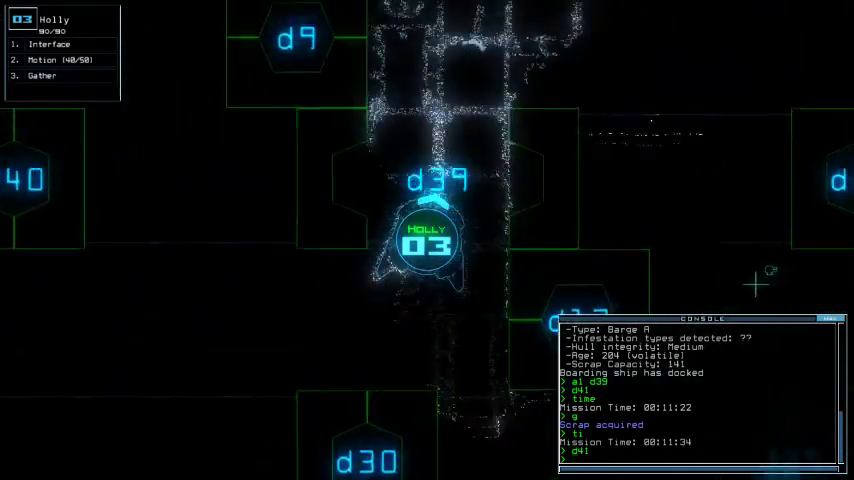
key(space)
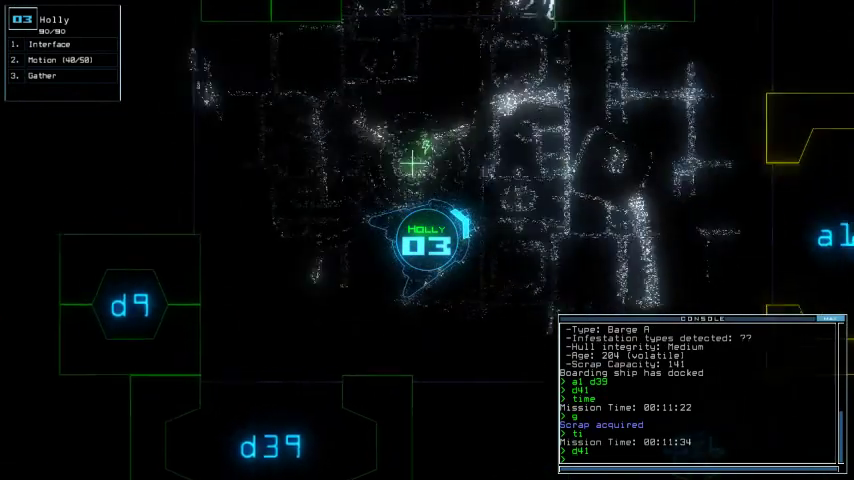
text(motion)
Scan for motion, open doors d40 and d39, and drive Holly toward airlock a1.
key(Return)
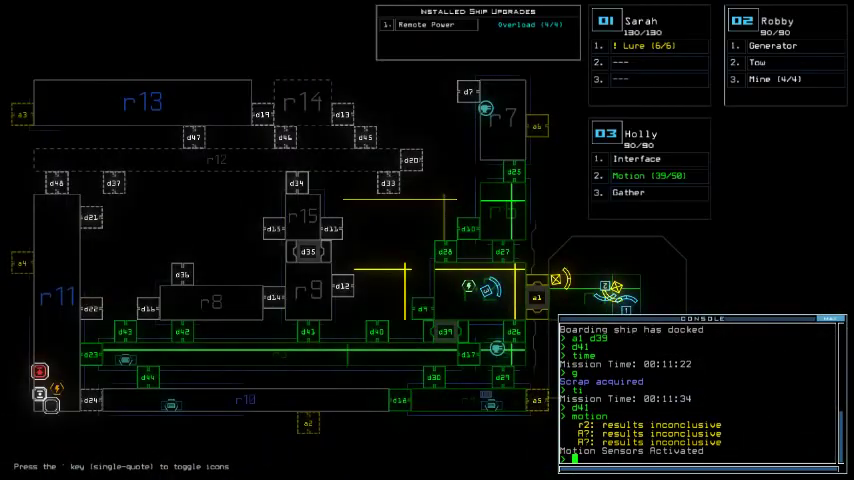
text(d10)
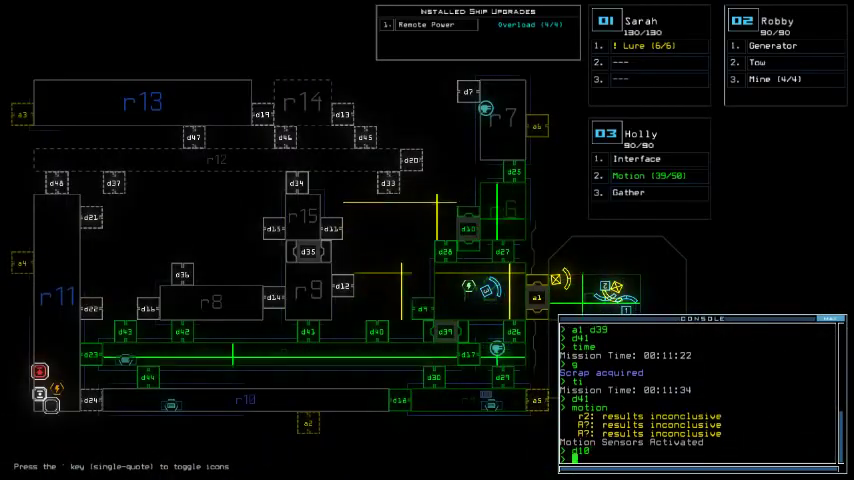
text( d39)
key(Return)
text(time)
key(Return)
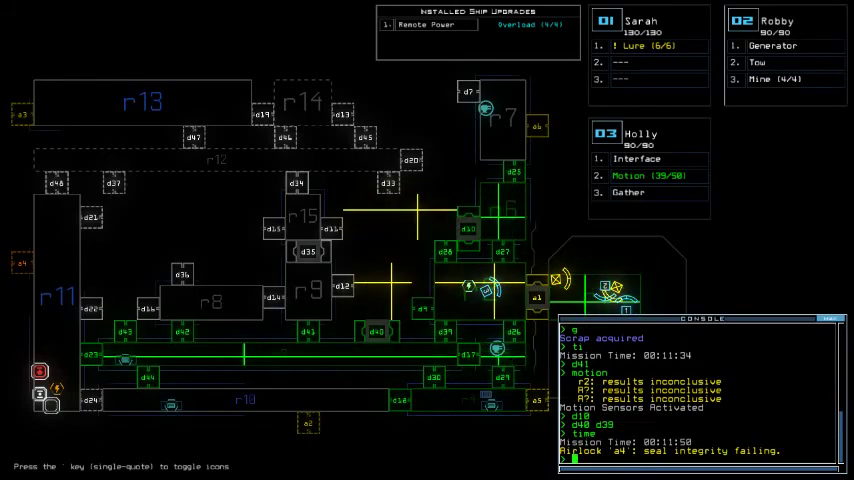
key(space)
text(ti)
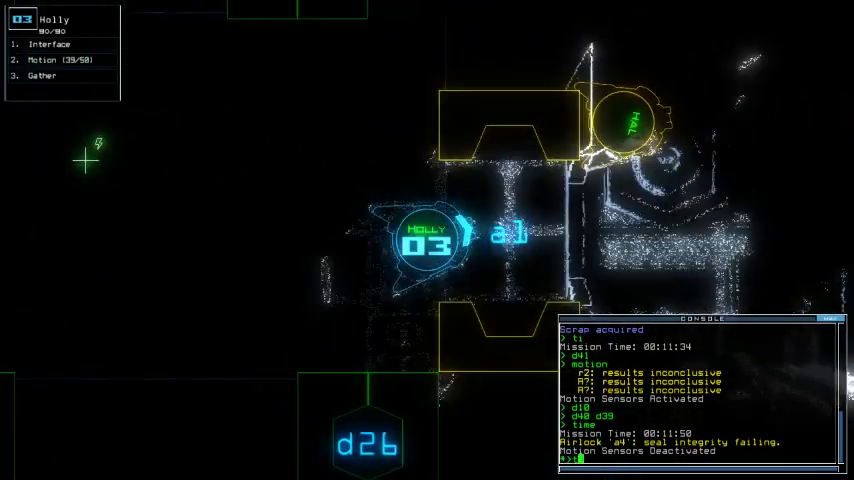
key(Return)
key(Left)
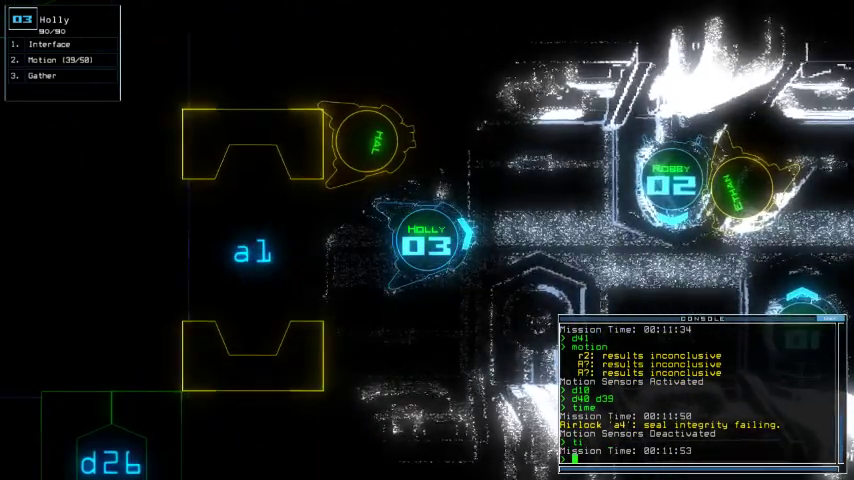
text(dock a4)
Redock the boarding ship at airlock a4, then back at airlock a1.
key(Return)
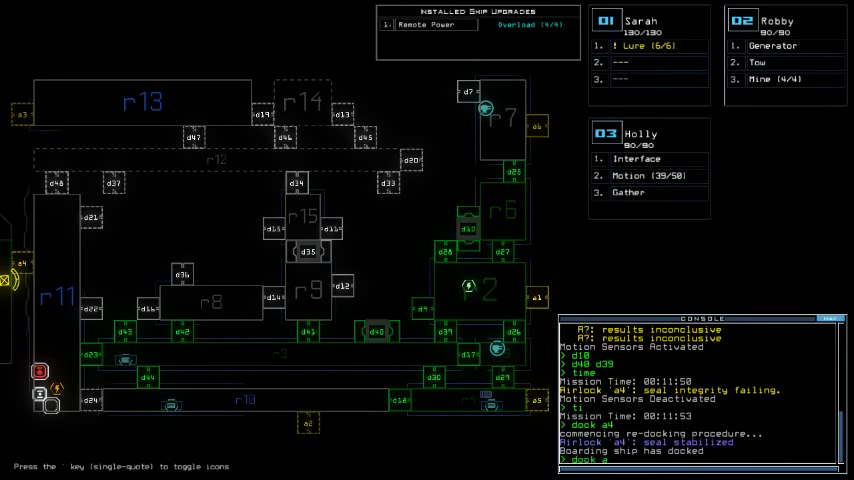
key(Return)
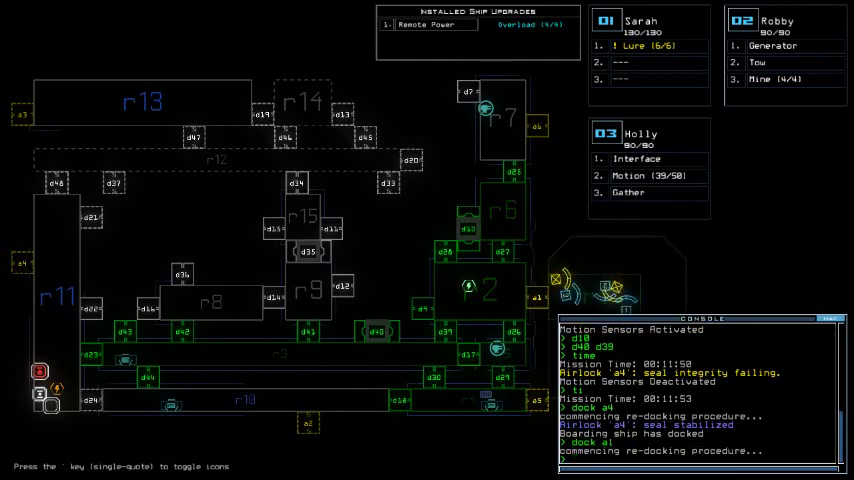
text(a1)
key(Return)
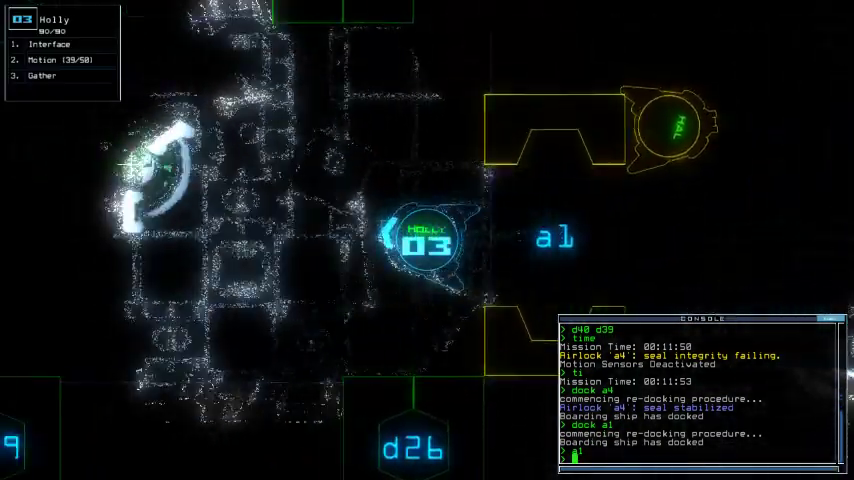
Run a motion scan, check the time repeatedly, read derelict status, and start docking at a4.
key(space)
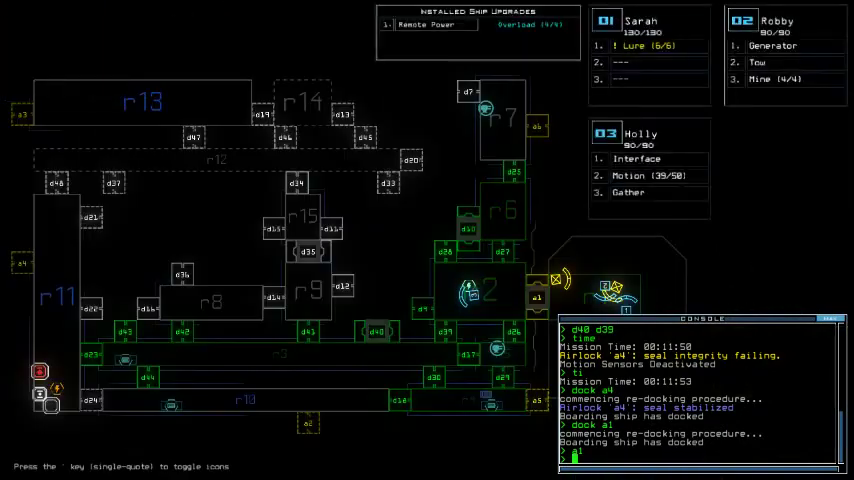
text(motion)
key(Return)
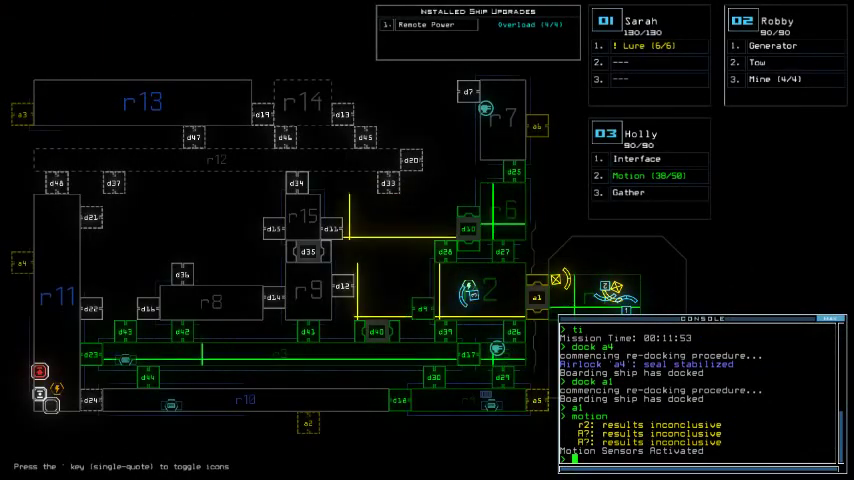
text(time)
key(Return)
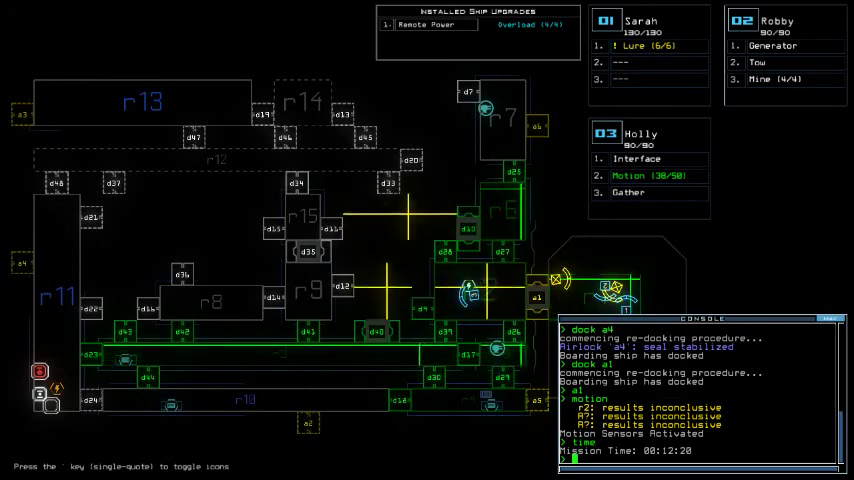
text(time)
key(Return)
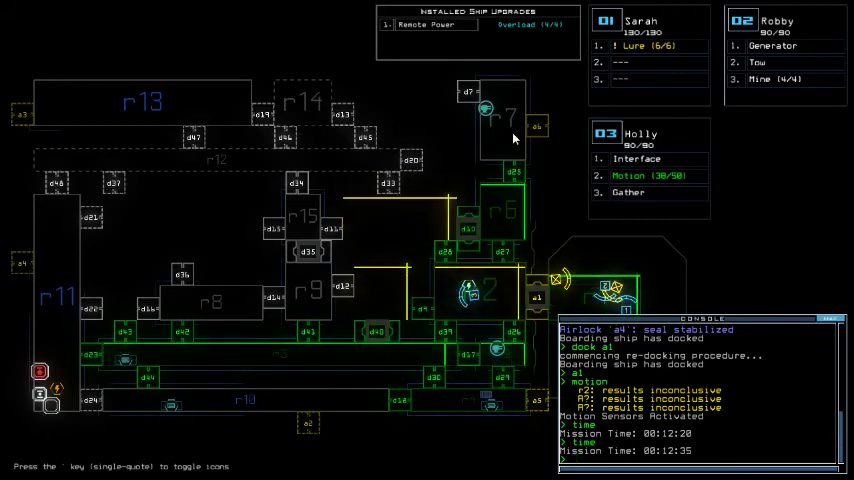
key(Return)
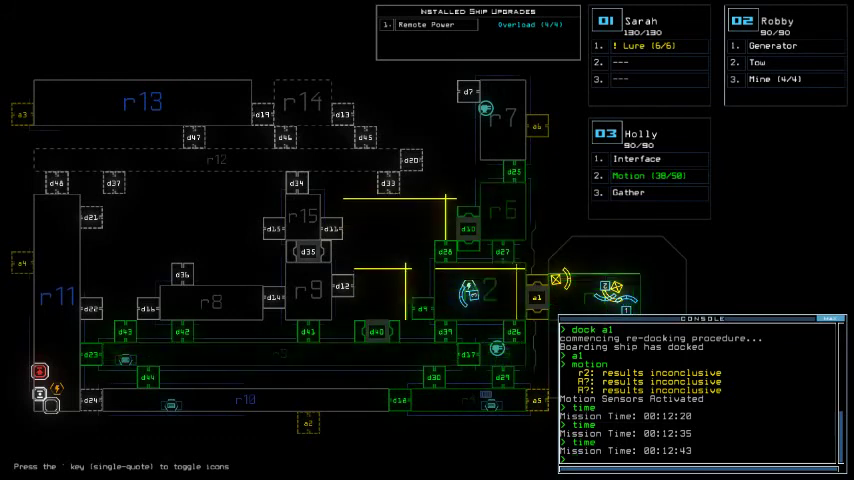
text(status)
key(Return)
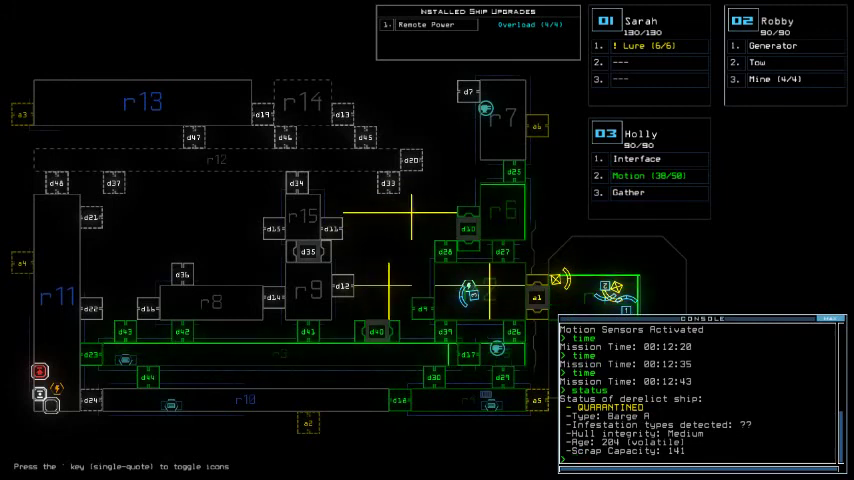
text(time)
key(Return)
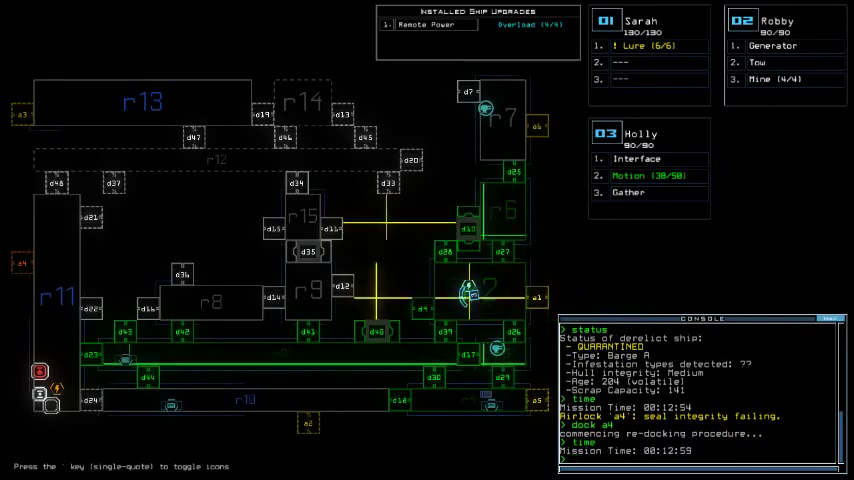
text(3)
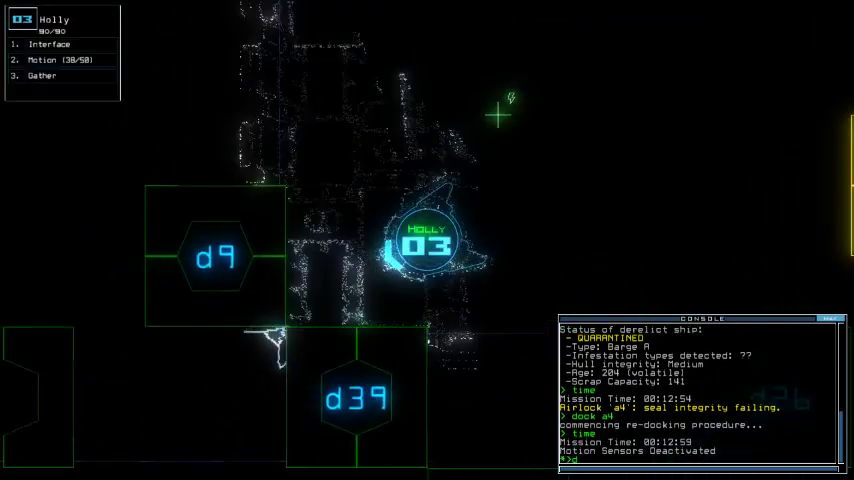
text(d9)
Toggle door d9 twice and redock the boarding ship at airlock a1.
key(Return)
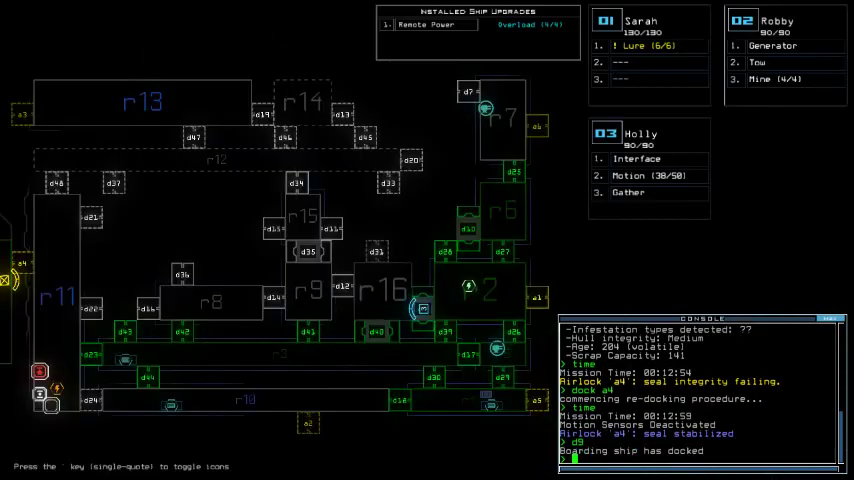
key(3)
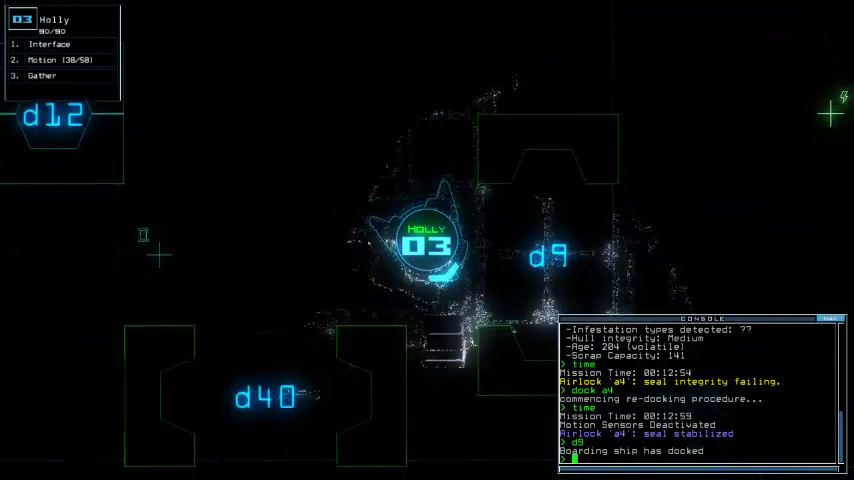
text(d9)
key(Return)
text(dock a1)
key(Return)
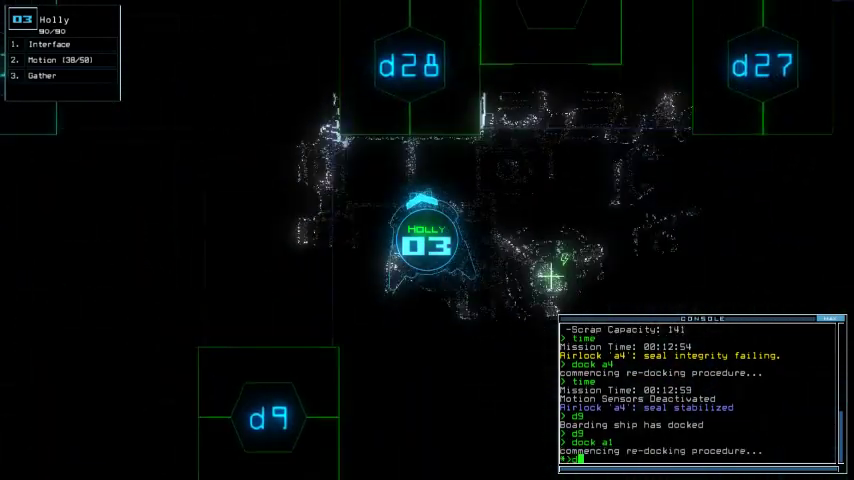
text(2d)
Open doors d28 and d10, then check the mission time.
key(Return)
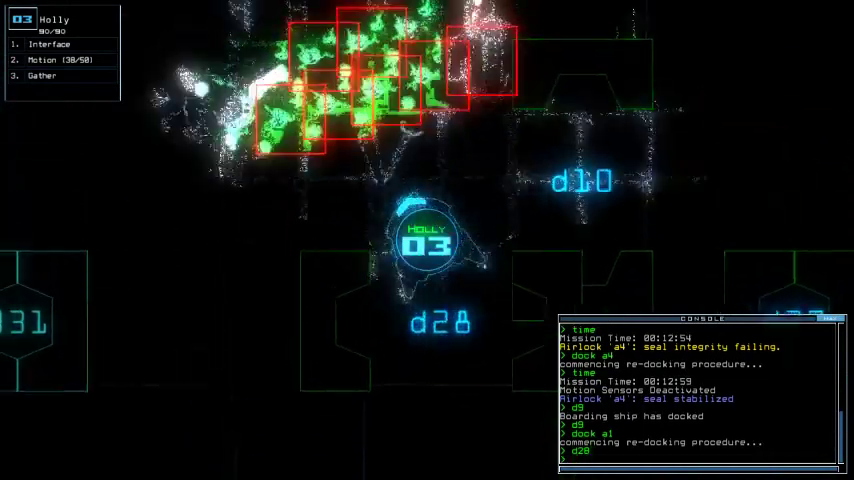
text(2d)
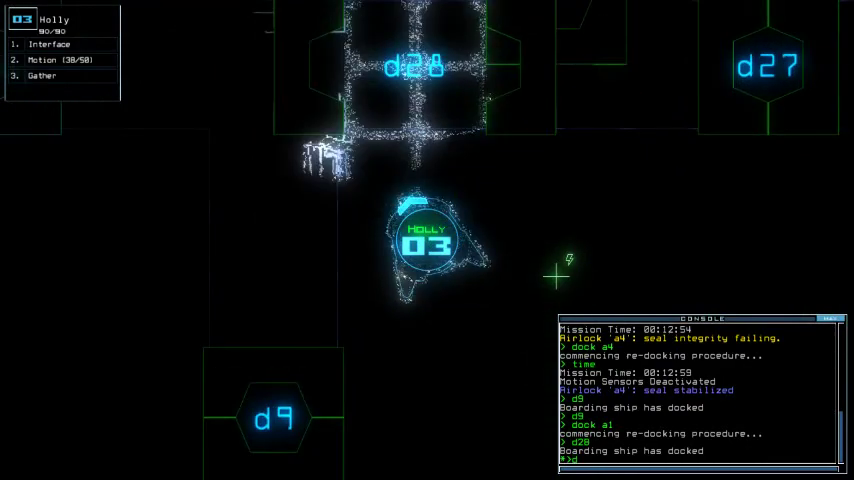
text(ti)
key(Return)
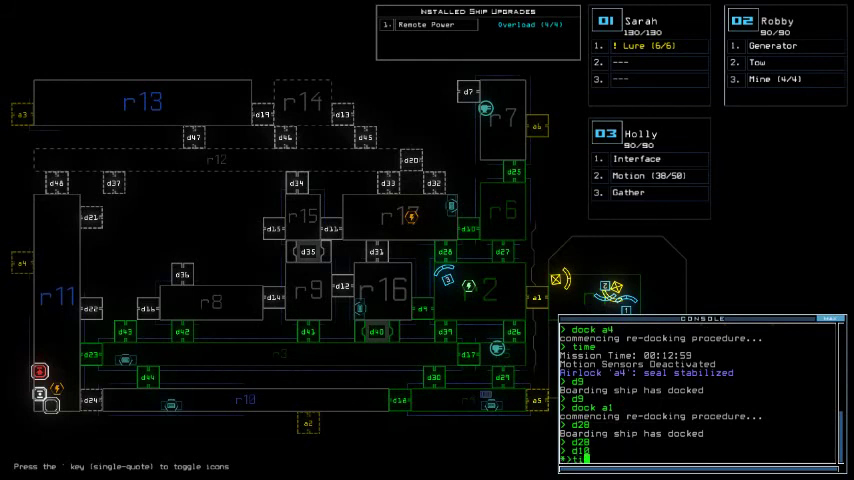
text(me)
key(Return)
text(remote r2; remote r17)
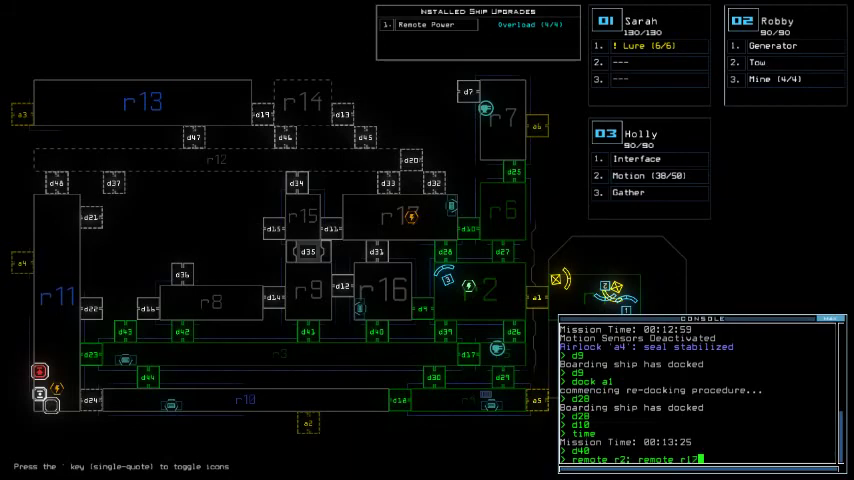
Shift power from room r2 to r17 and toggle airlock a1.
key(Return)
text(time)
key(Return)
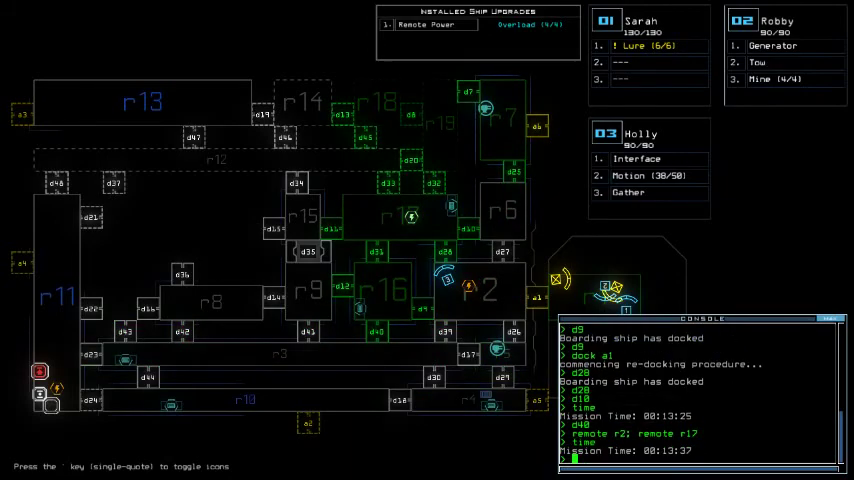
key(3)
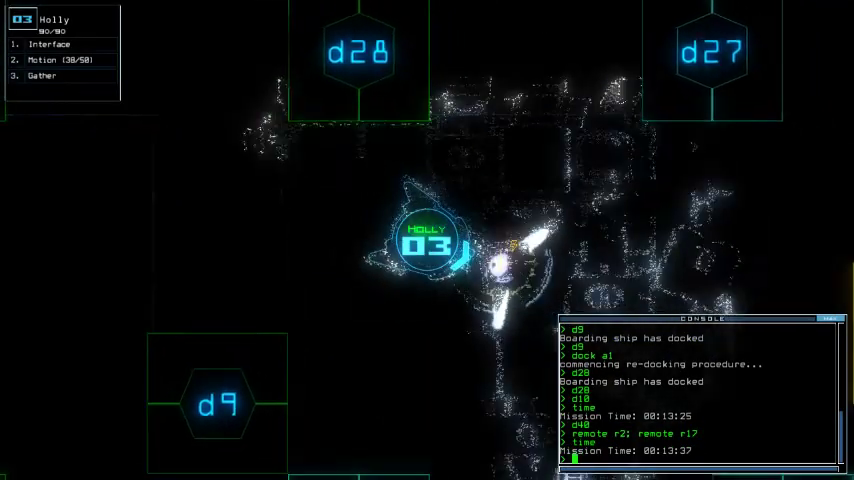
text(a1)
key(Return)
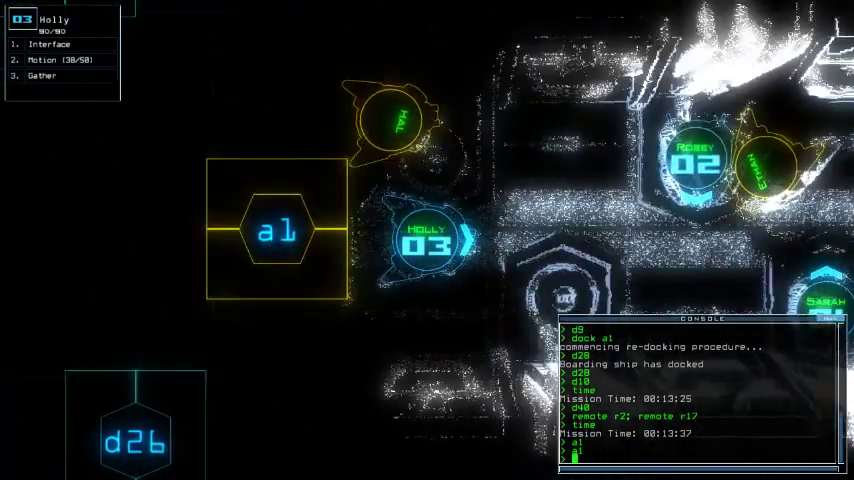
Dock the boarding ship at airlock a6 and move Holly into the barge toward d25.
key(3)
text(a6)
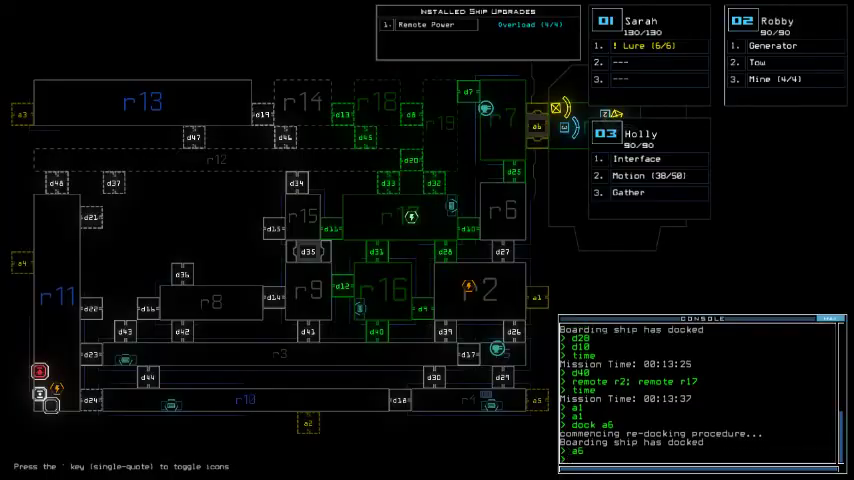
key(3)
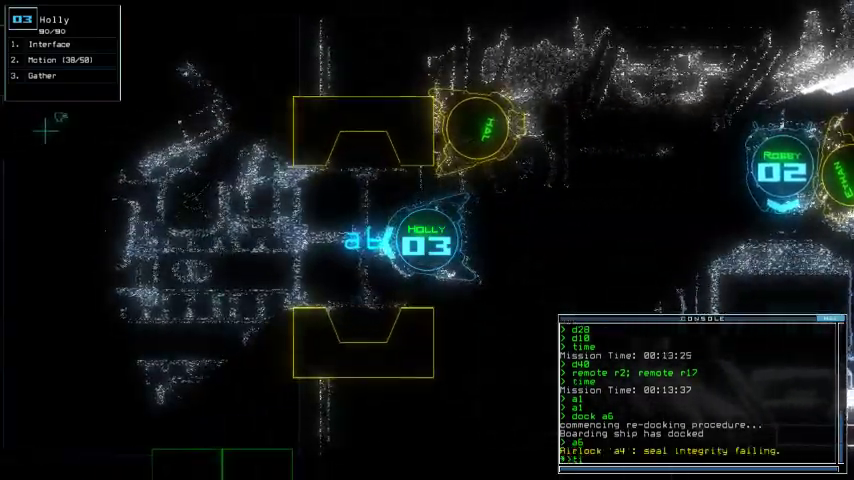
text(ime)
key(Return)
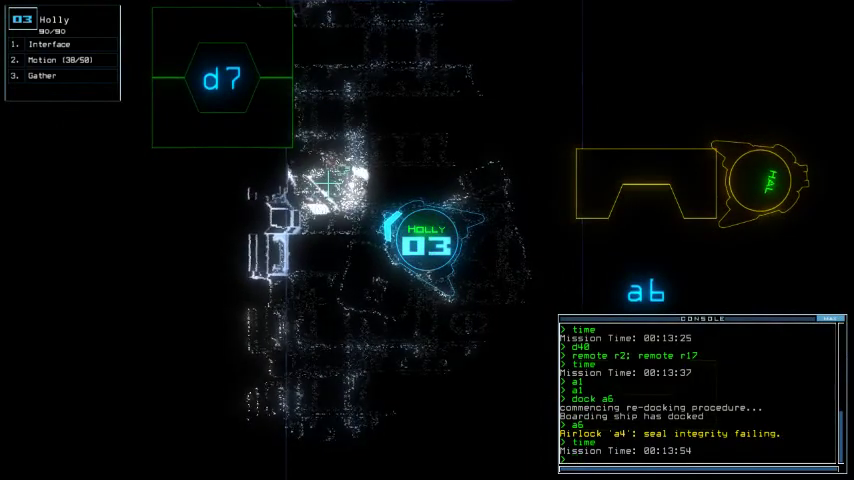
key(space)
key(space)
text(time)
key(Return)
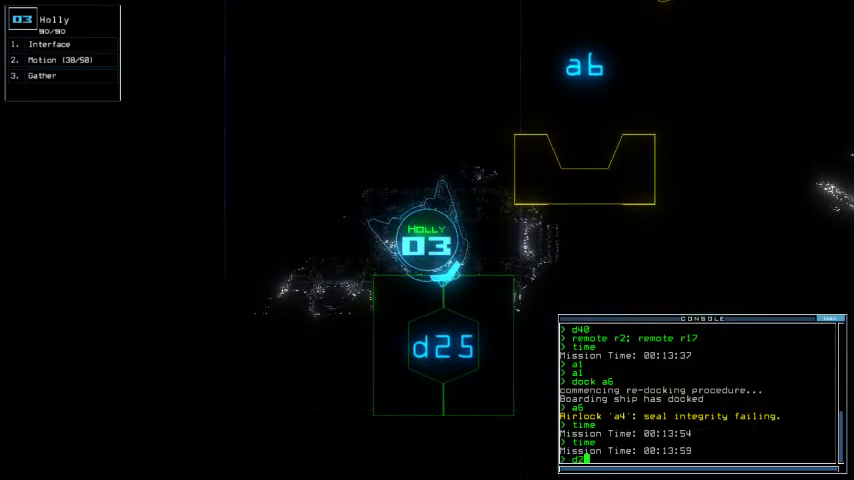
text(d25)
Open door d25, redock at airlock a4 to stabilise its seal, and toggle door d10.
key(Return)
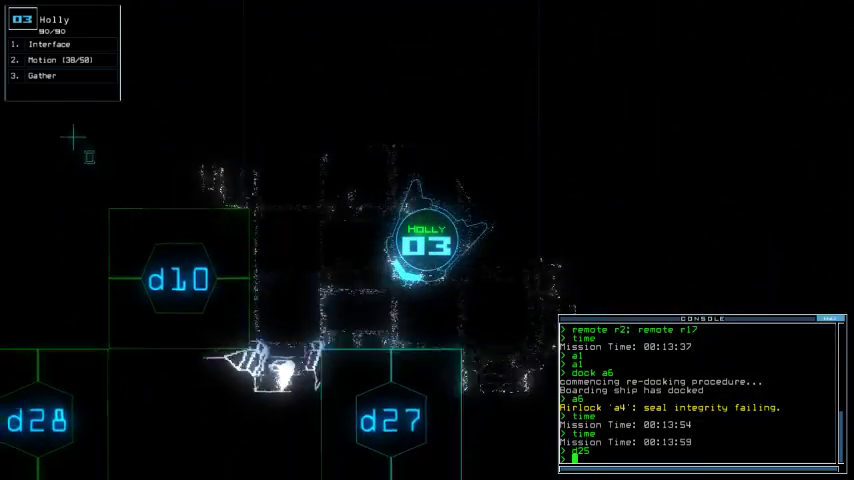
key(space)
text(dock a4)
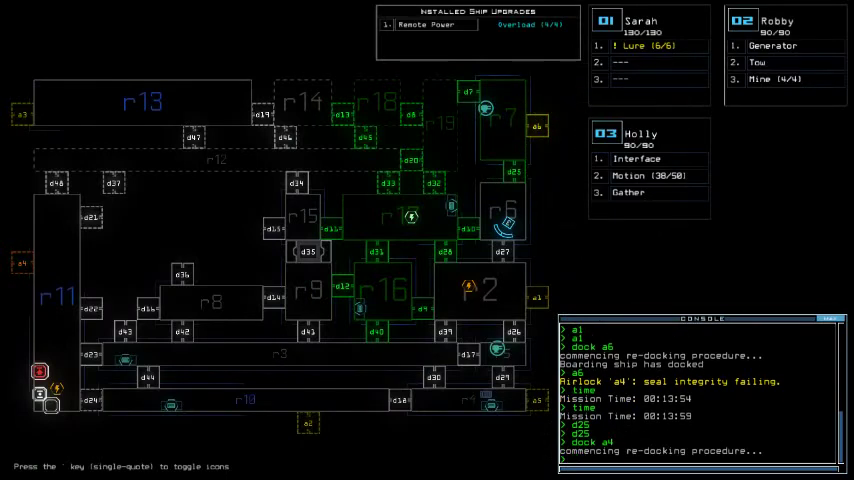
key(space)
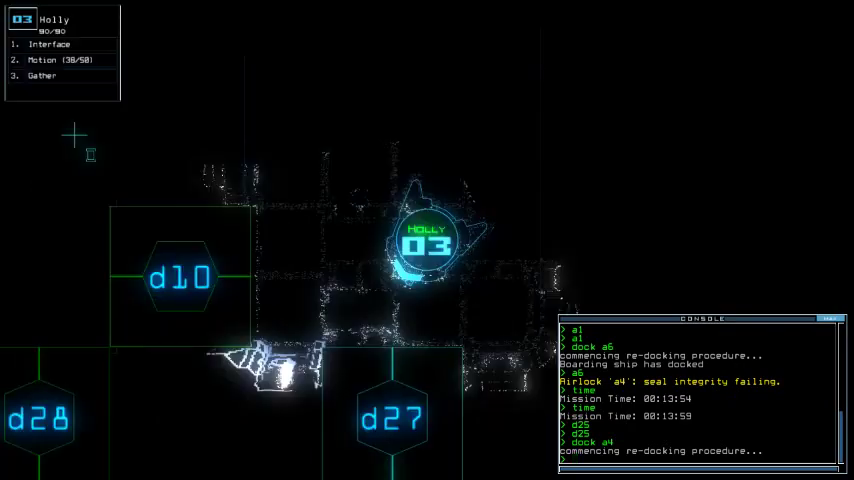
text(d10)
key(Return)
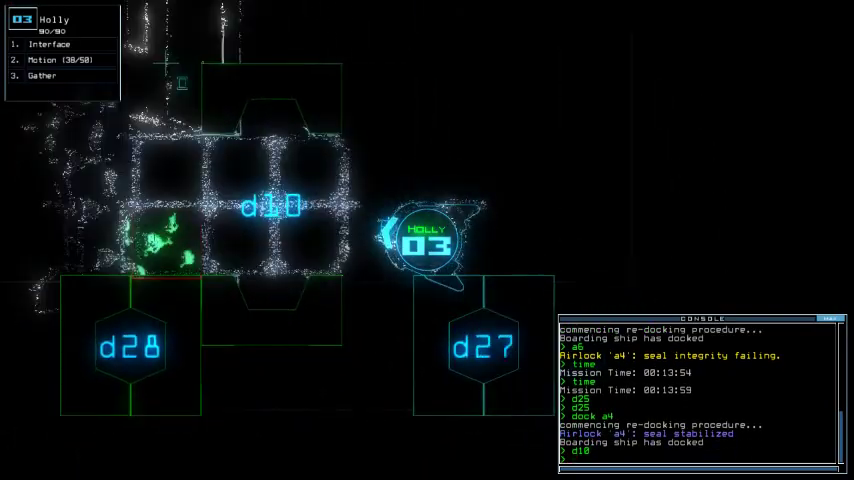
key(space)
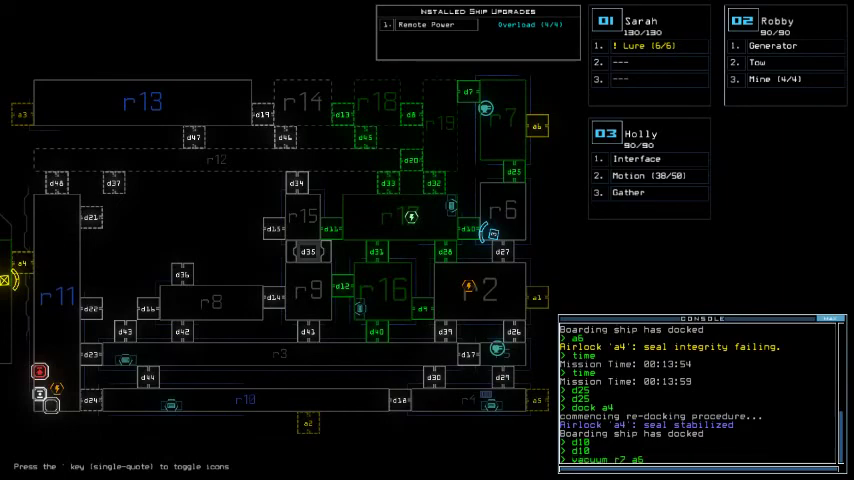
Vent room r7 to space through a6, destroying its defense, and open door d25.
key(space)
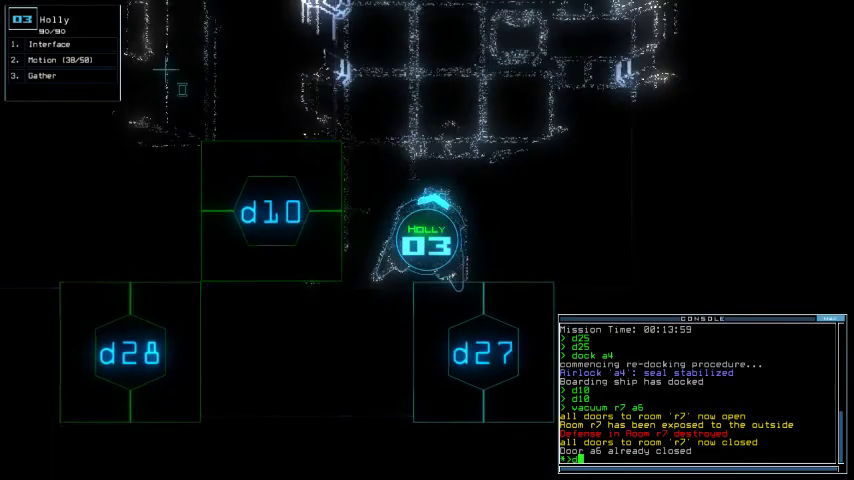
key(Left)
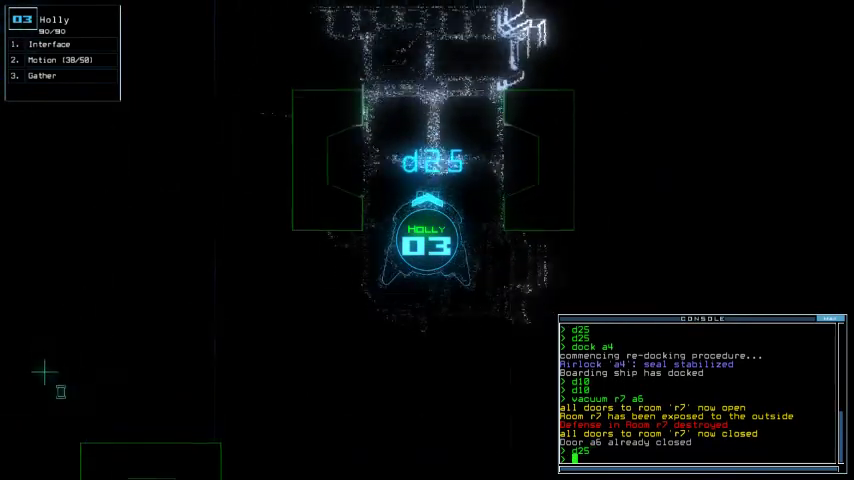
key(space)
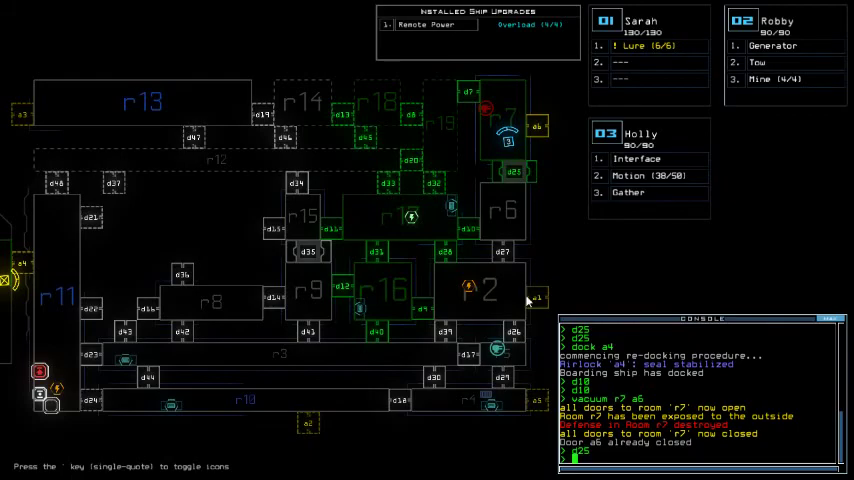
key(space)
key(space)
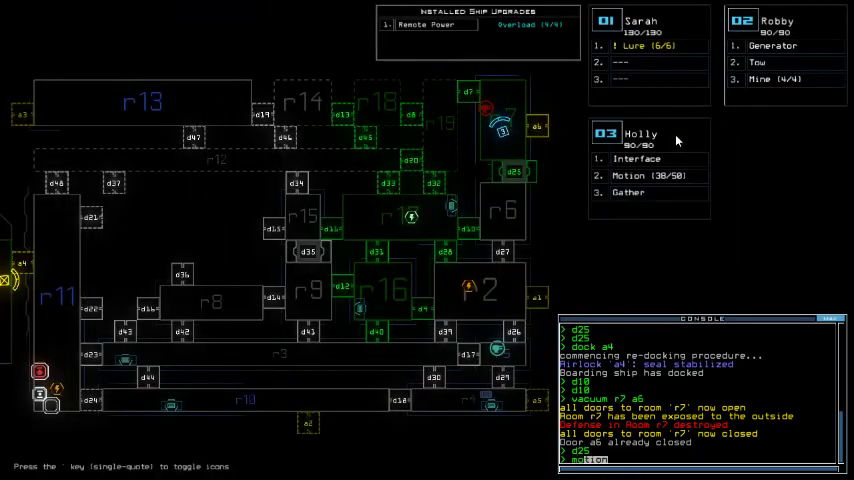
text(motion)
Run a motion scan, open door d7, and connect Holly to the ship interface.
key(Return)
key(space)
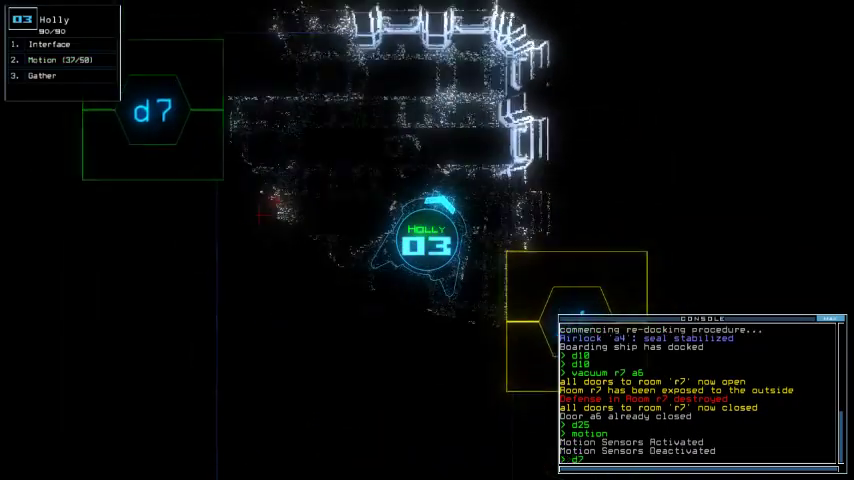
text(d7)
key(Return)
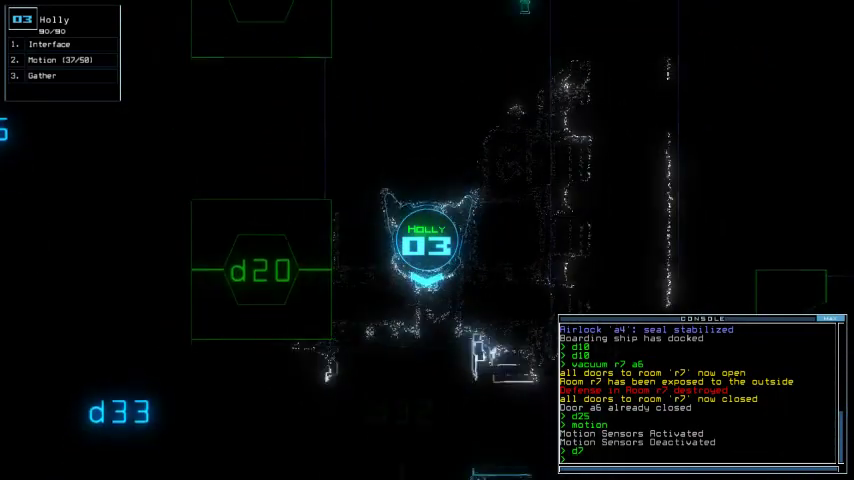
key(Return)
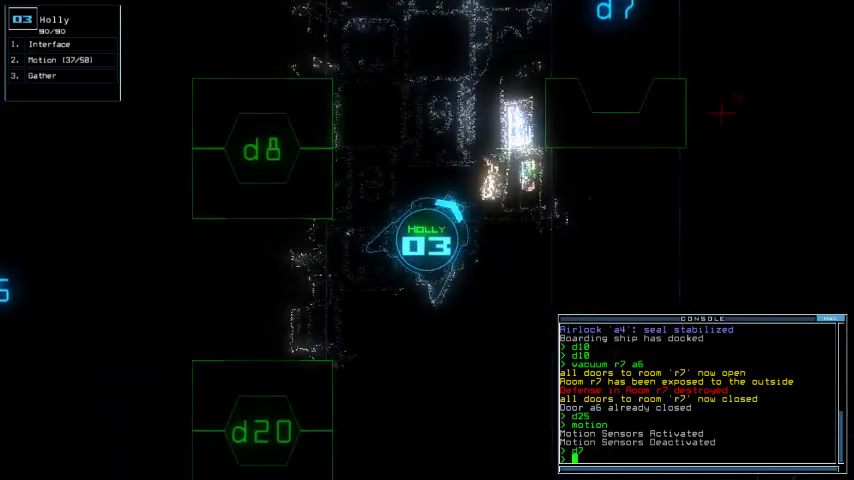
text(interface)
key(Return)
text(defe)
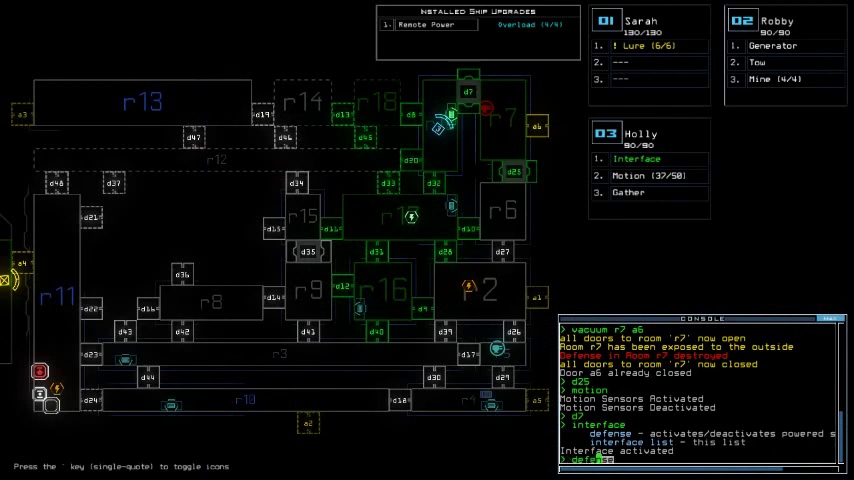
Switch the room defenses on and off, killing 22 enemies in r18, and check the time.
key(Return)
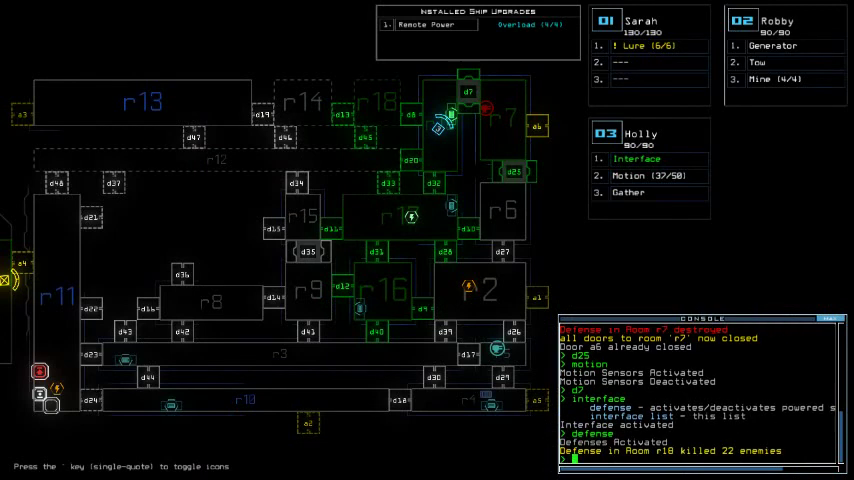
text(defense)
key(Return)
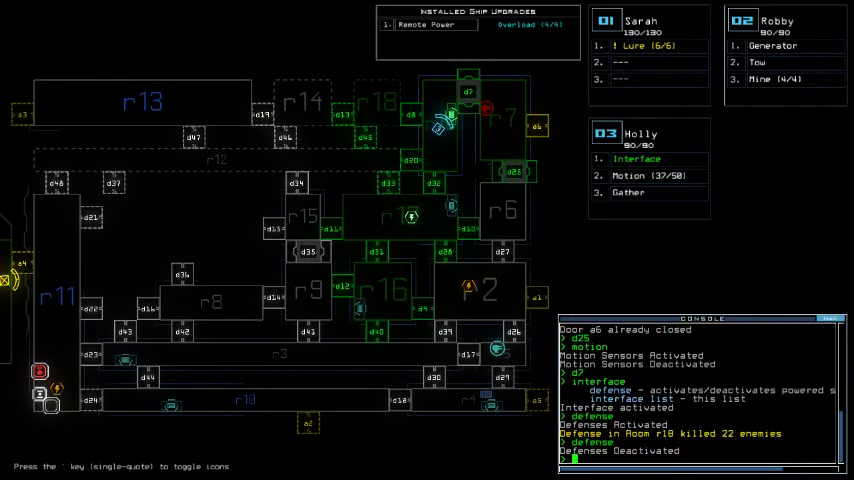
text(time)
key(Return)
Open door d8 from Holly's view and run a motion scan.
key(Escape)
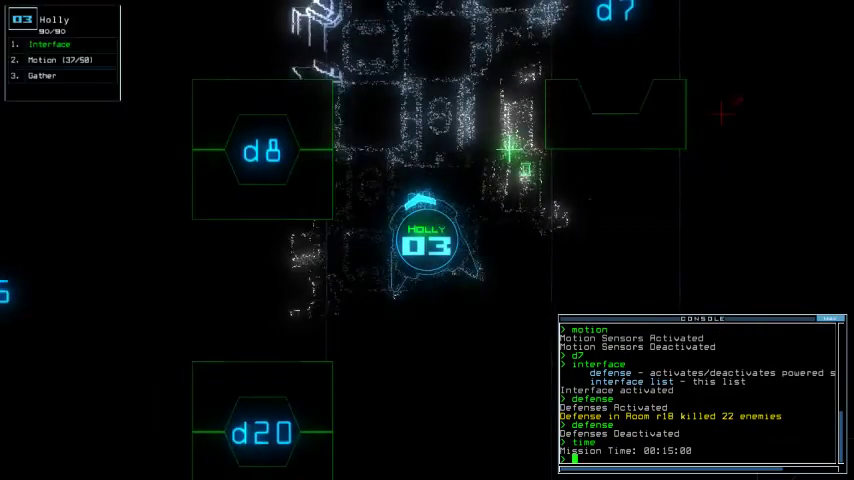
text(d8)
key(Return)
key(space)
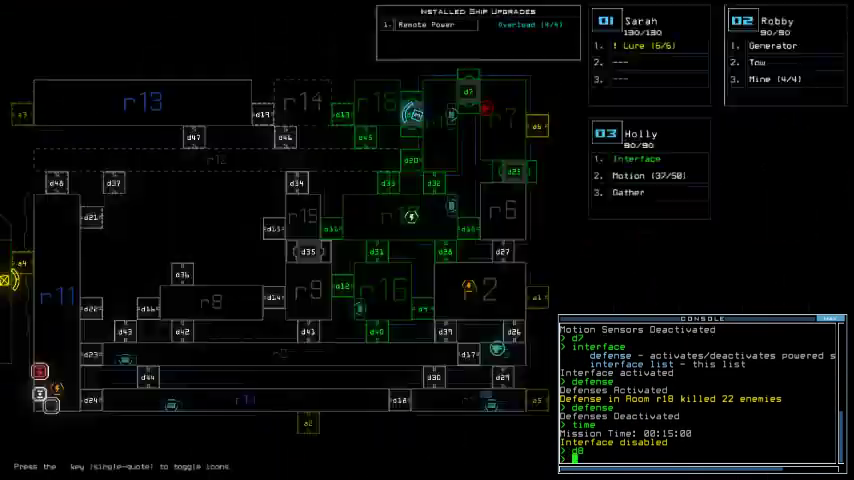
key(space)
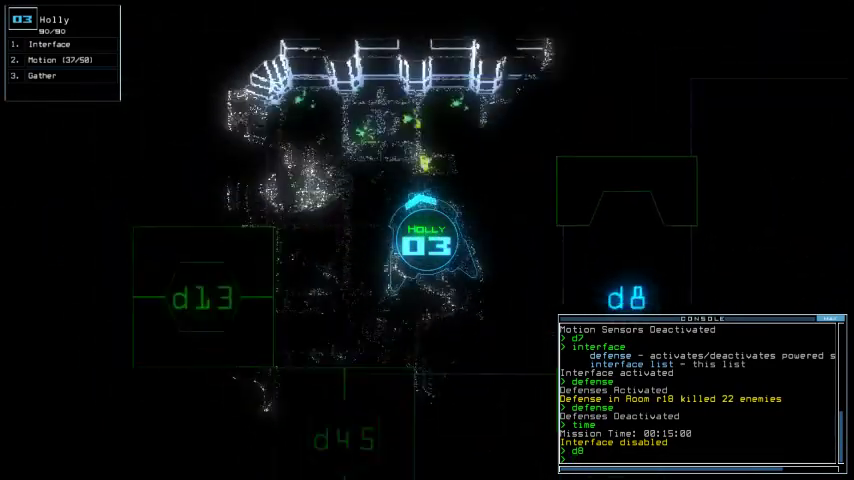
key(space)
key(space)
key(space)
text(motion)
key(Return)
key(space)
key(space)
text(d13)
Open door d13 and check the mission time (00:15:20).
key(Return)
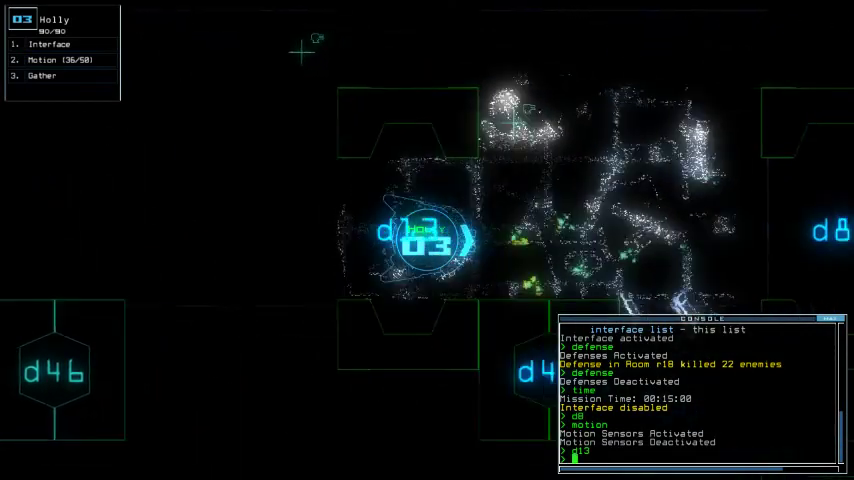
key(space)
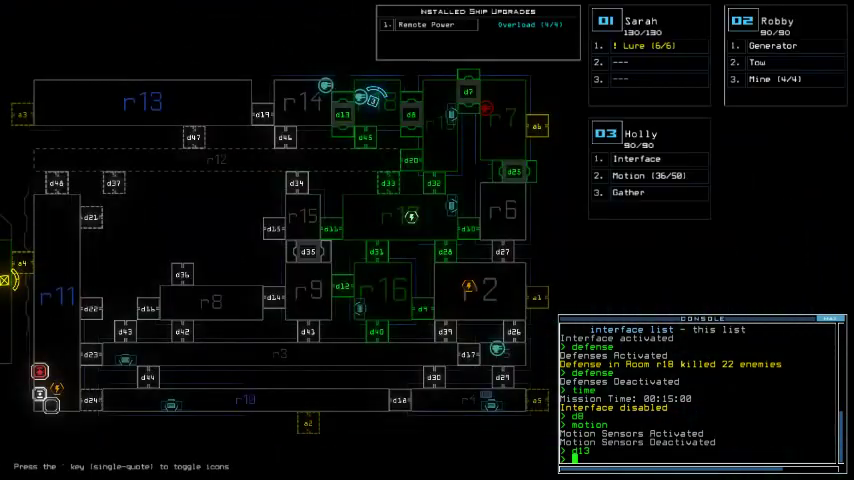
text(time)
text(d13)
key(Return)
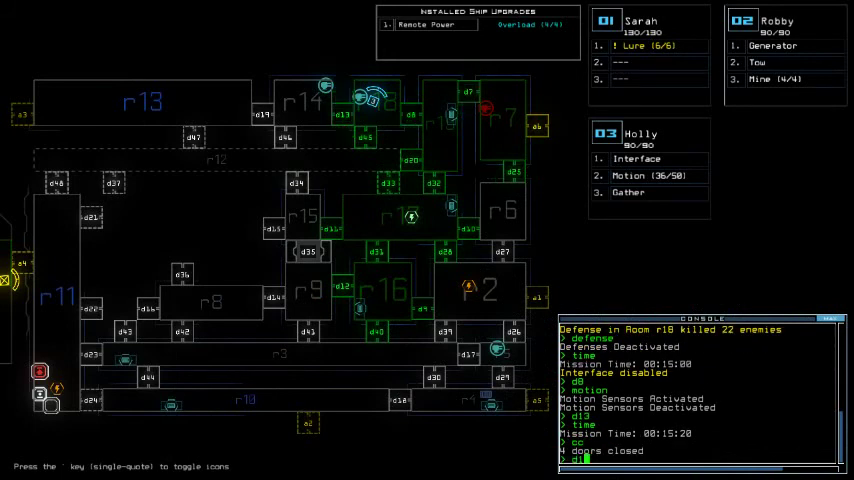
text(remote r17; remote r)
Open door d13, shift power to r17 and r11, and open door d19.
key(Return)
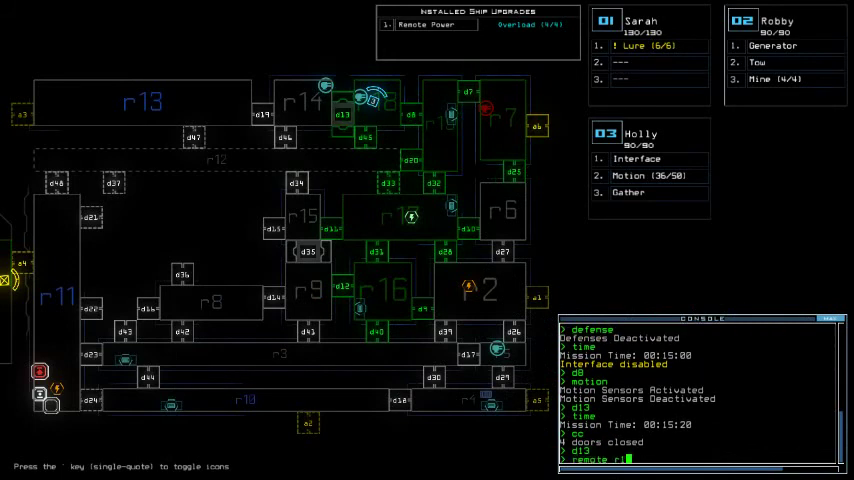
text(1)
key(Return)
text(d19)
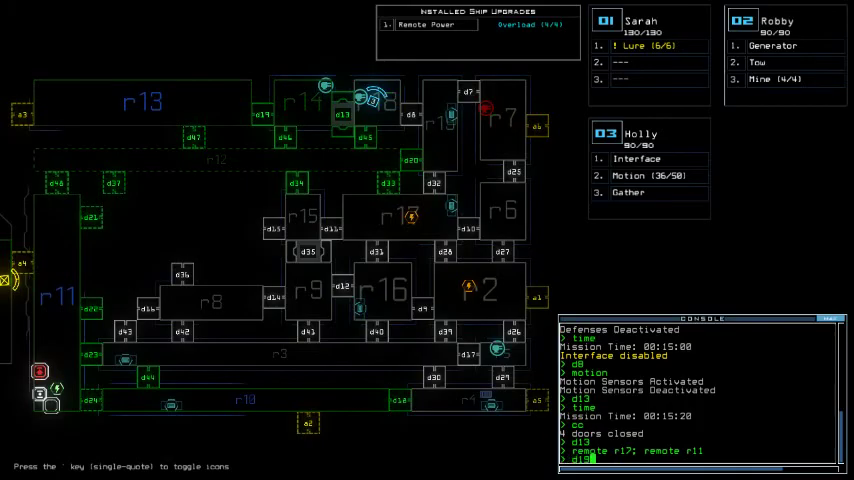
key(Return)
key(space)
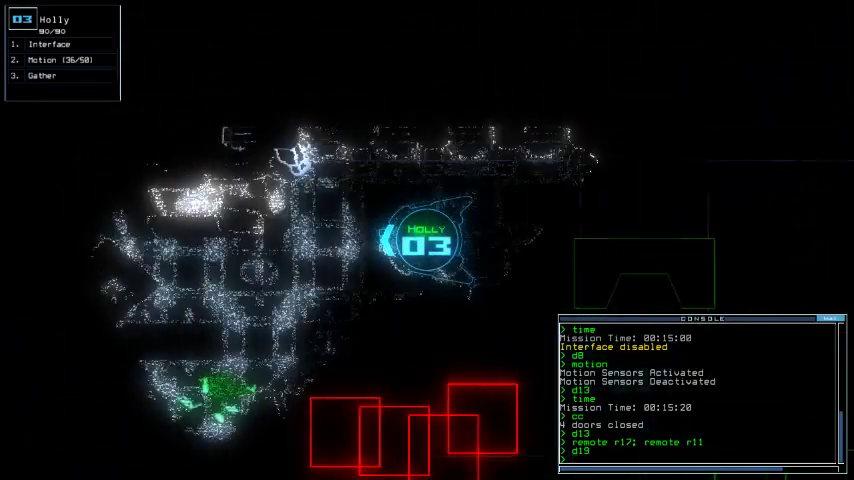
text(inter)
text(interface)
Run Holly's interface module and check the mission time (00:15:48).
key(Return)
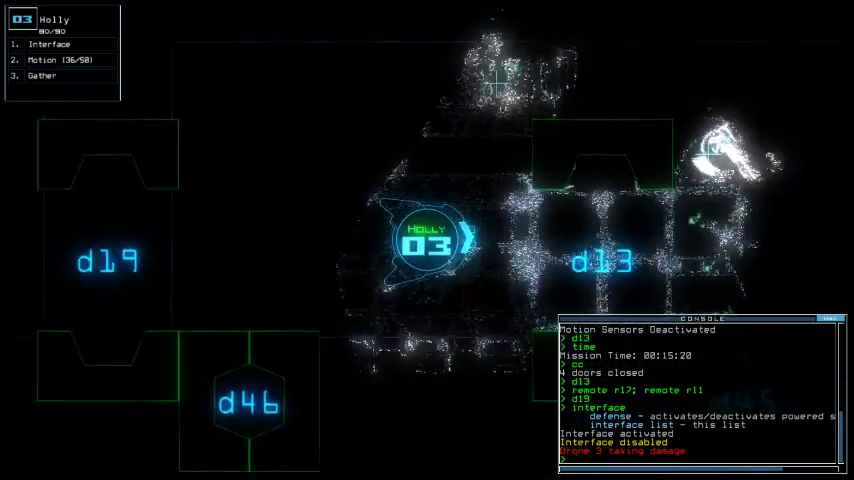
text(time)
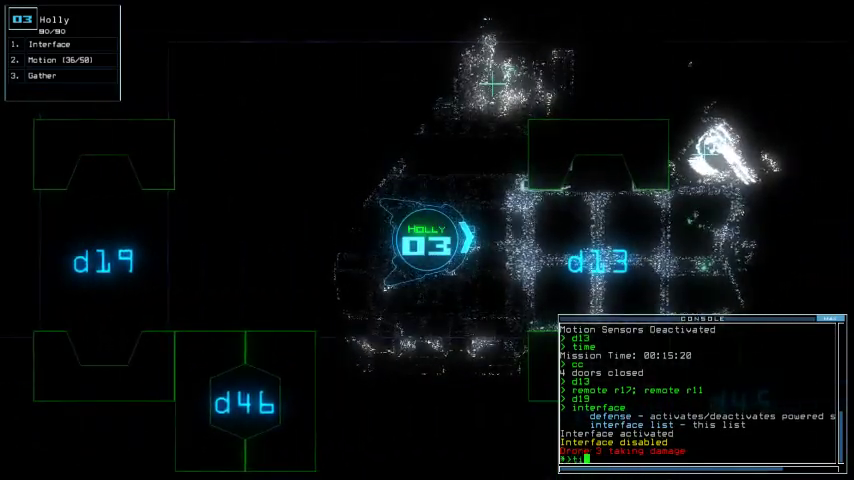
key(Return)
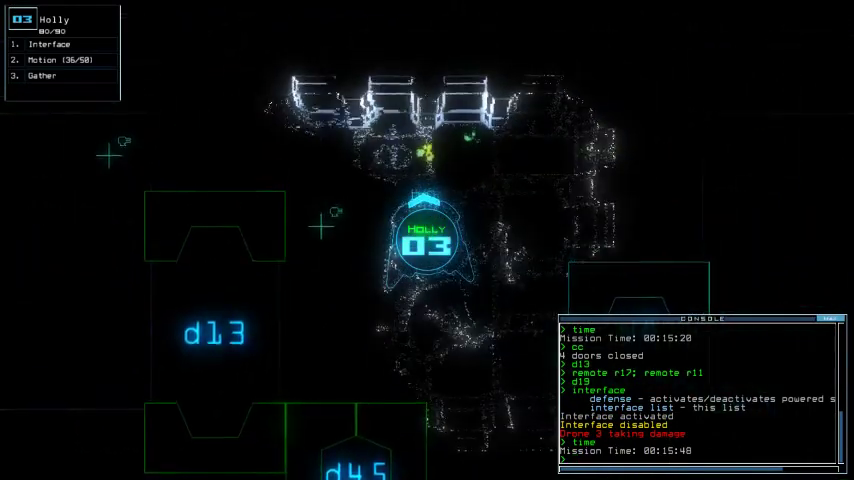
key(Escape)
text(remote r11; remote r17)
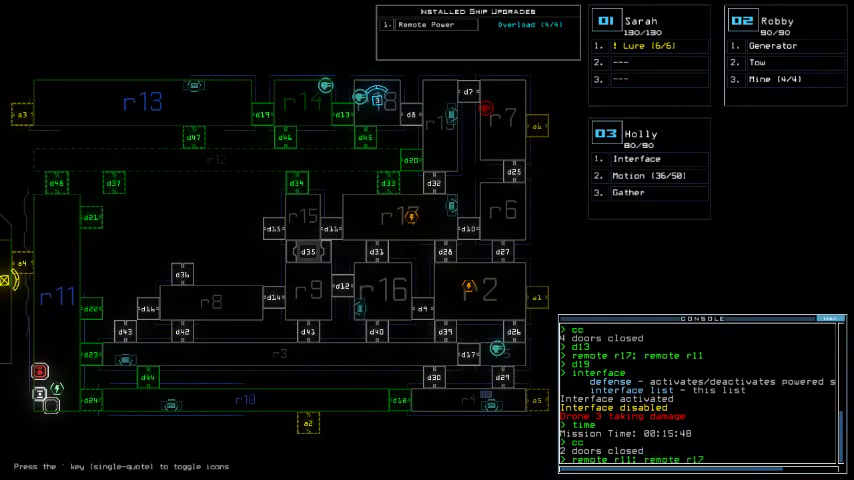
Swap power back to r11 and r17, check the time, and scan for motion.
key(Return)
text(time)
key(Return)
key(3)
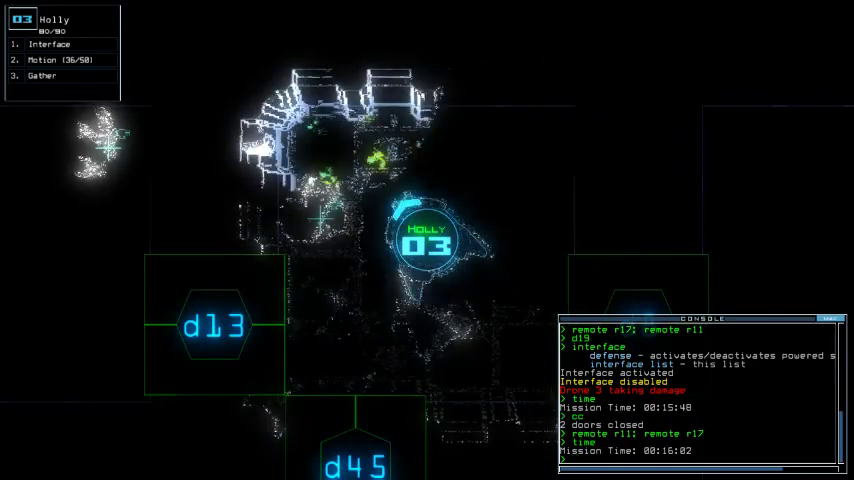
key(space)
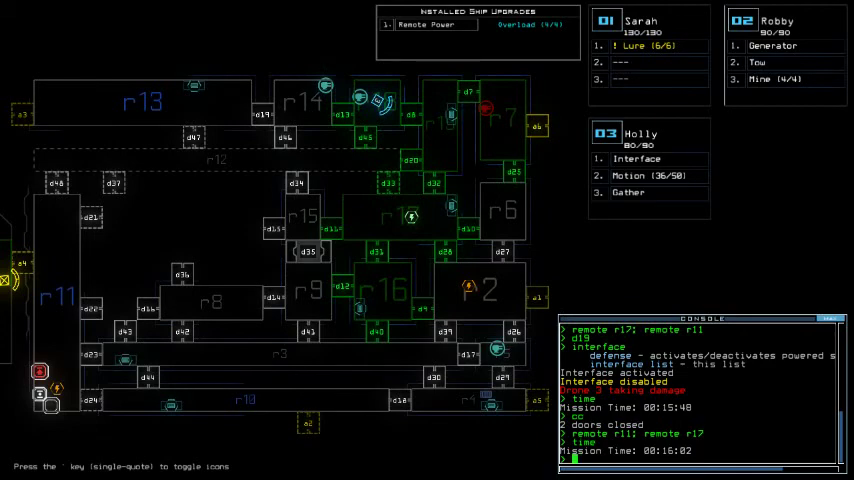
text(tion)
key(Return)
text(3)
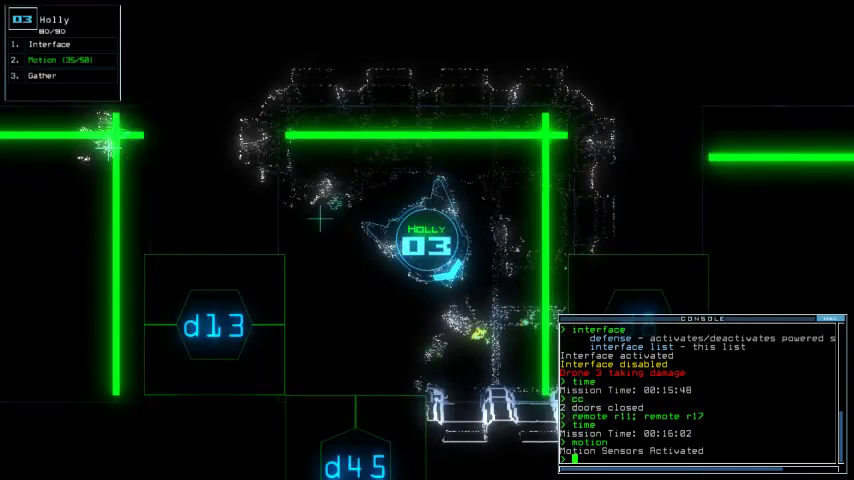
text(45)
Open d45, move Holly along corridor r12, and gather four pieces of scrap.
key(Return)
key(Down)
key(Down)
key(Down)
key(Left)
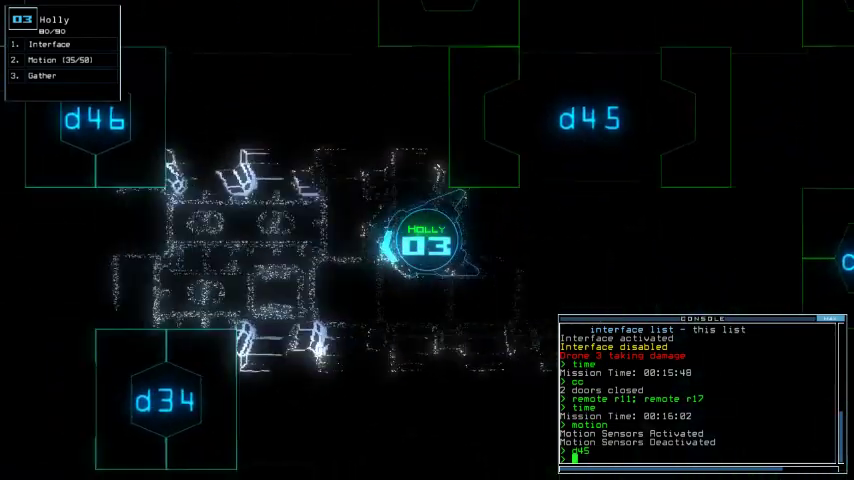
text(g)
key(Return)
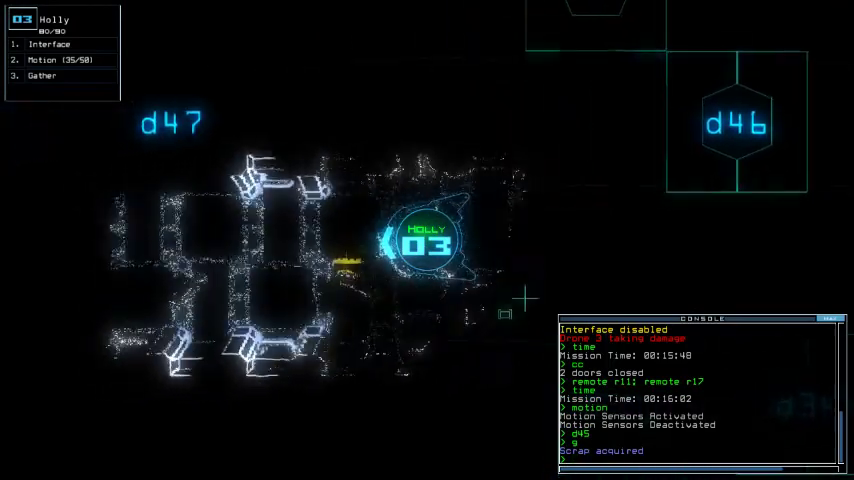
text(g)
key(Return)
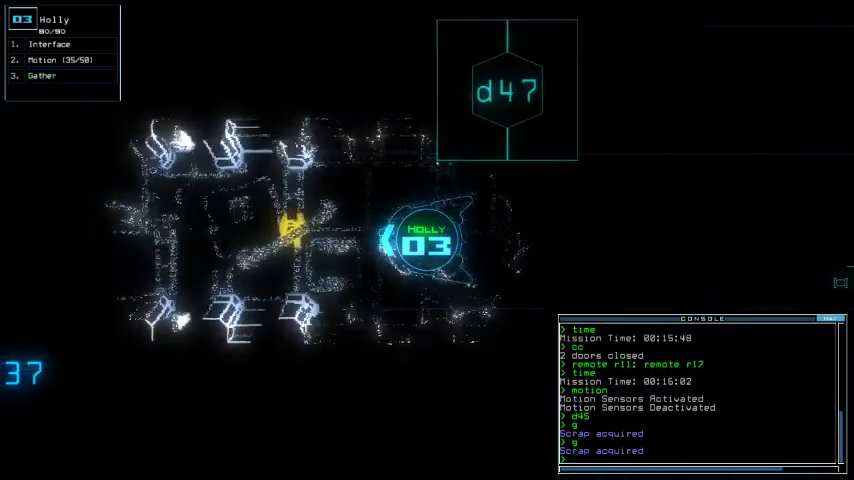
text(g)
key(Return)
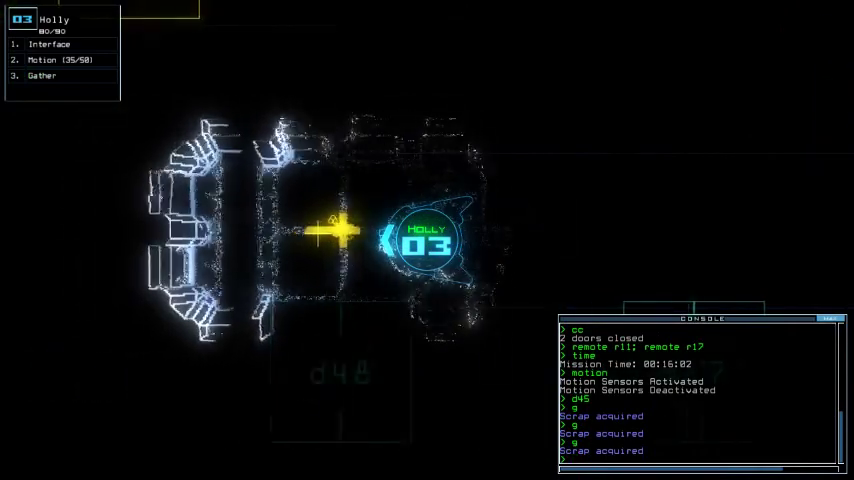
text(g)
key(Return)
key(space)
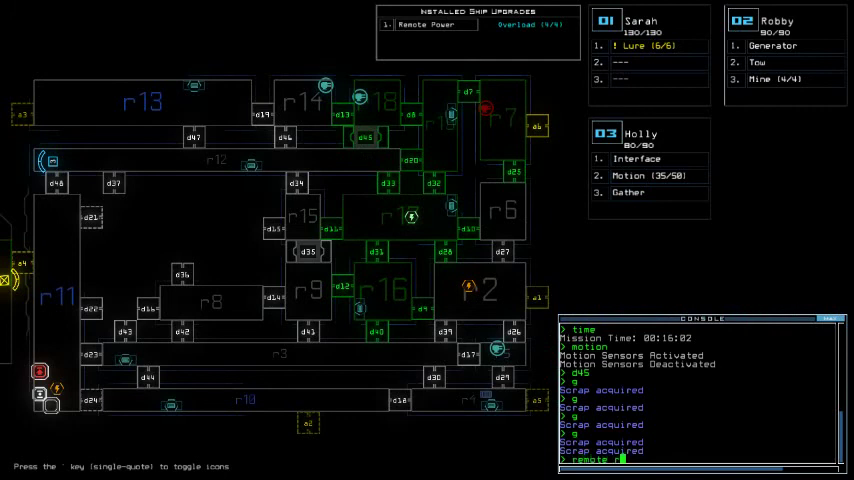
text(17; remote r1)
Shift power to r17 and r11, scan for motion, and toggle doors d21 and d48 twice.
key(Return)
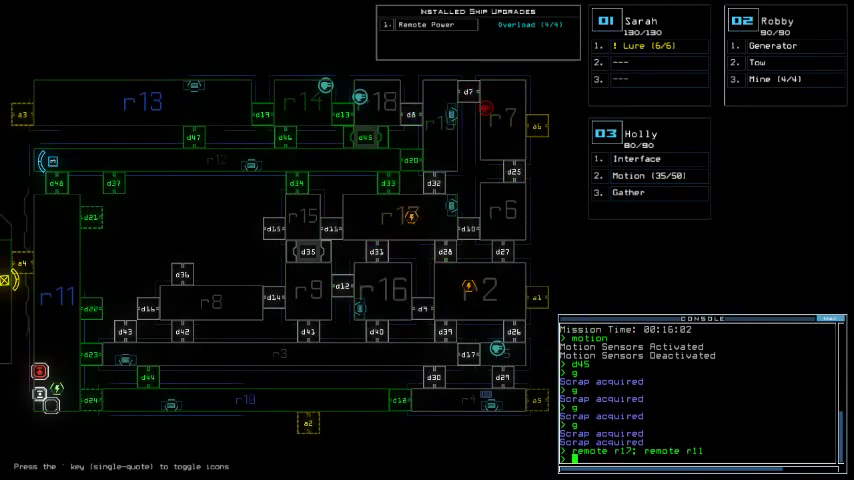
key(Return)
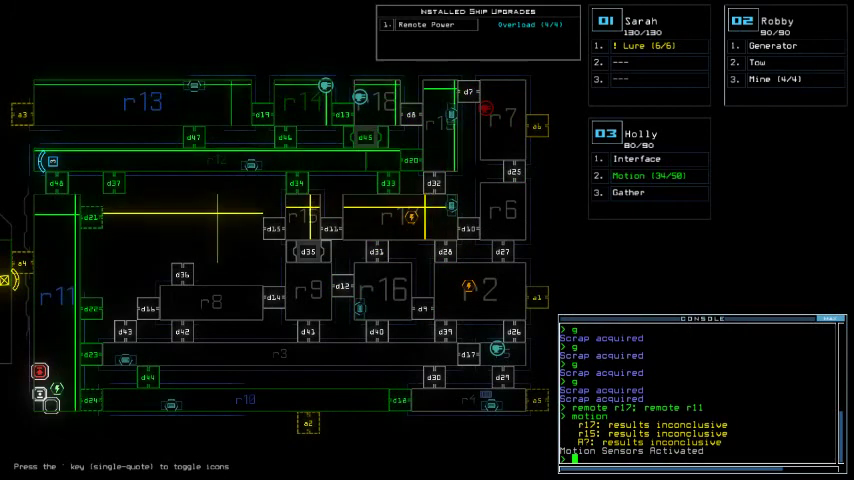
text(d2)
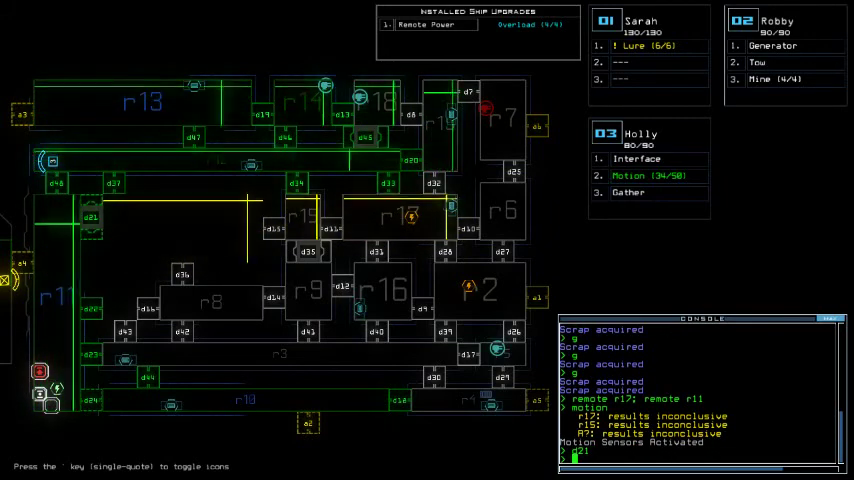
text(1)
key(Return)
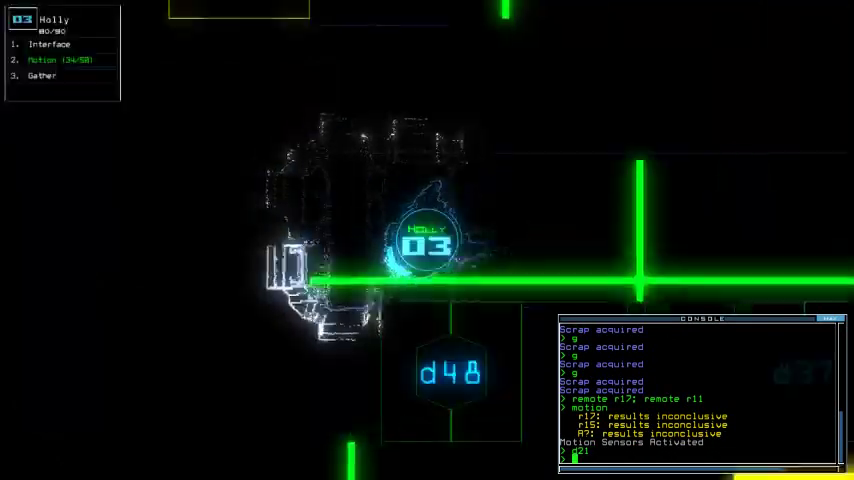
text(d21)
key(Return)
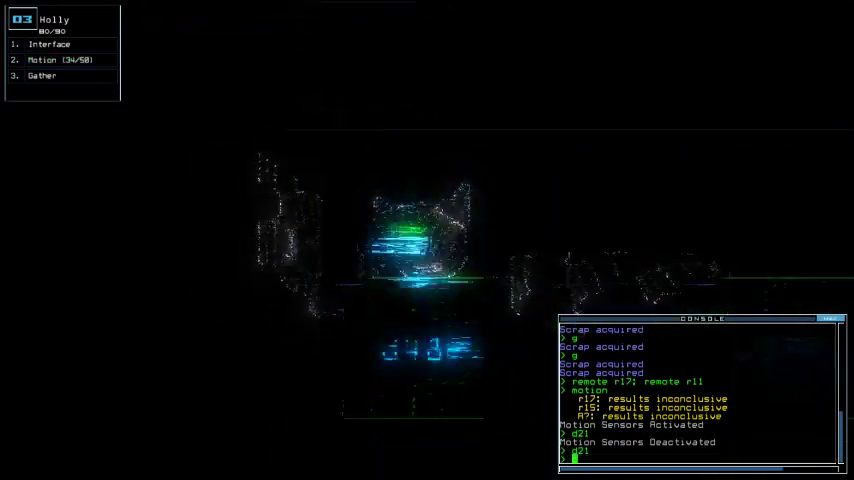
text(d48)
key(Return)
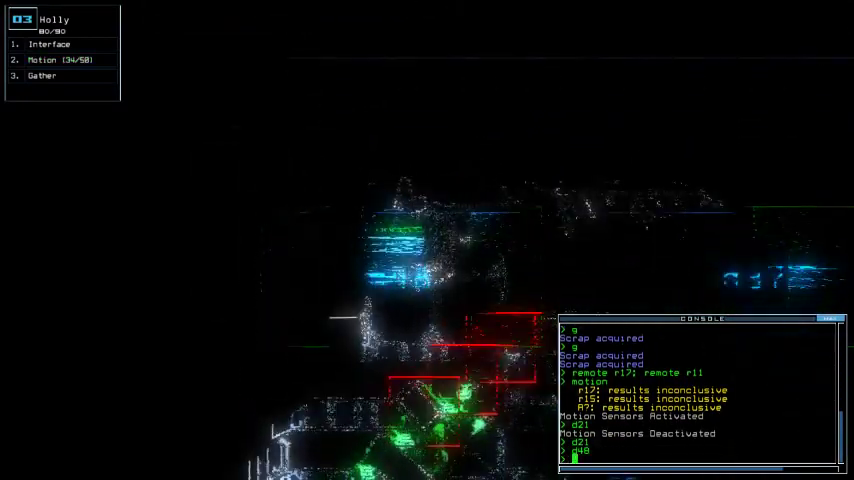
text(d48)
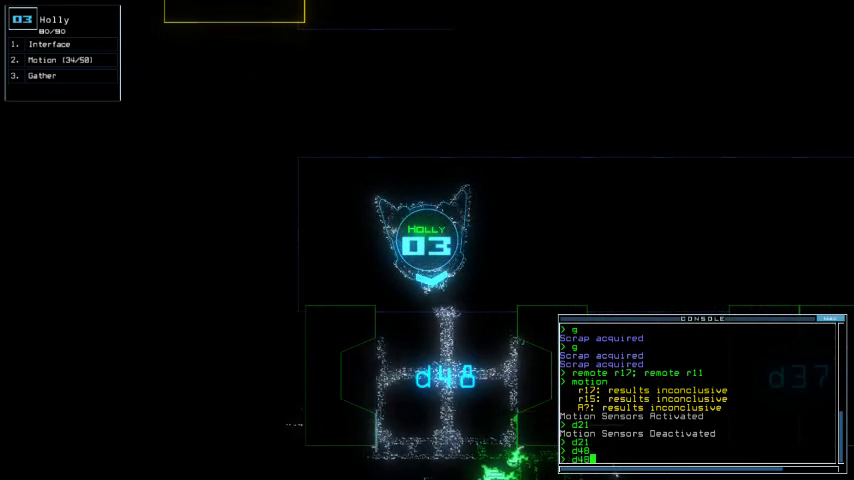
key(Return)
text(navigate 3 r18)
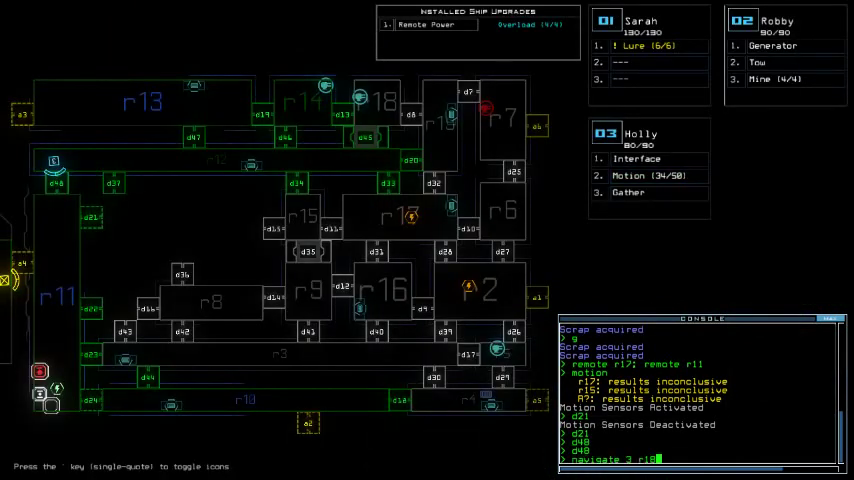
Send Holly to room r18, check the time, and follow her on camera.
key(Return)
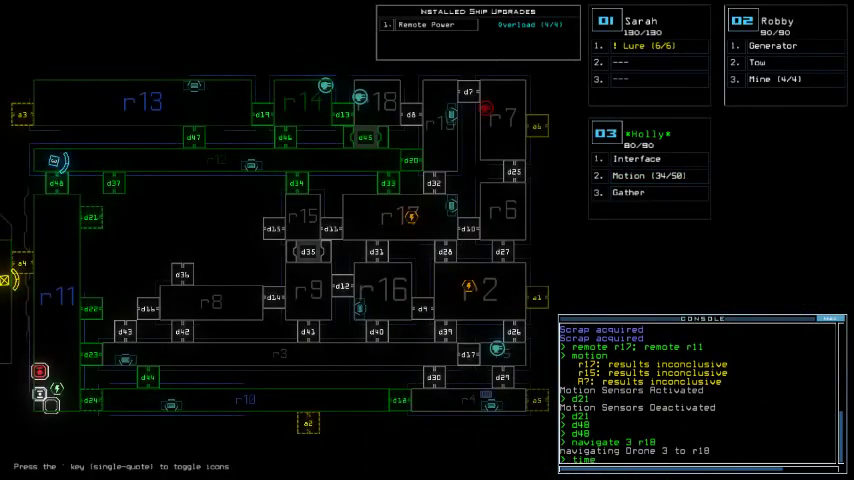
text(time)
key(Return)
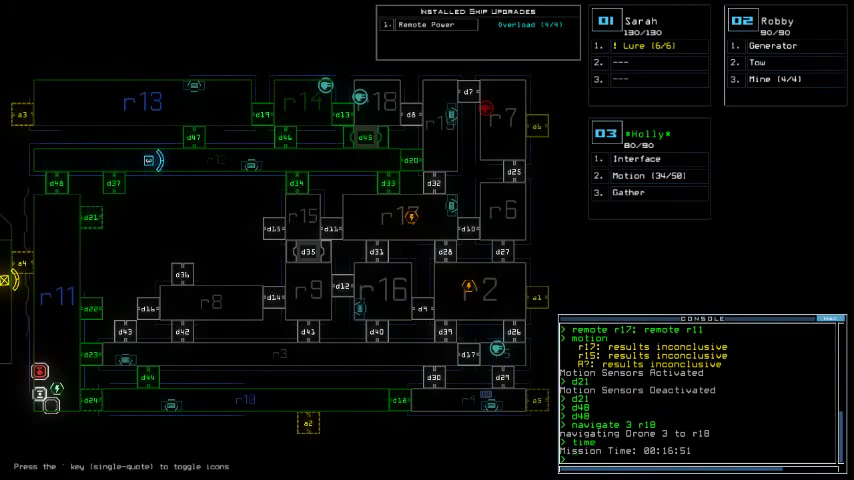
key(3)
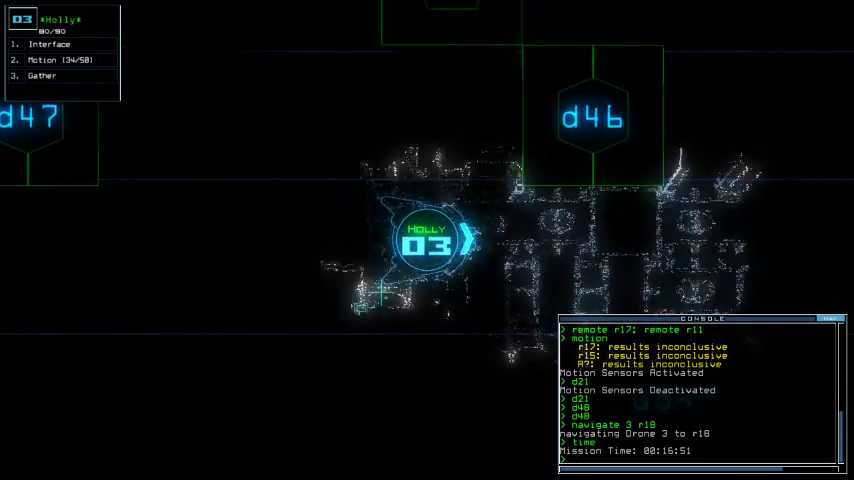
key(Tab)
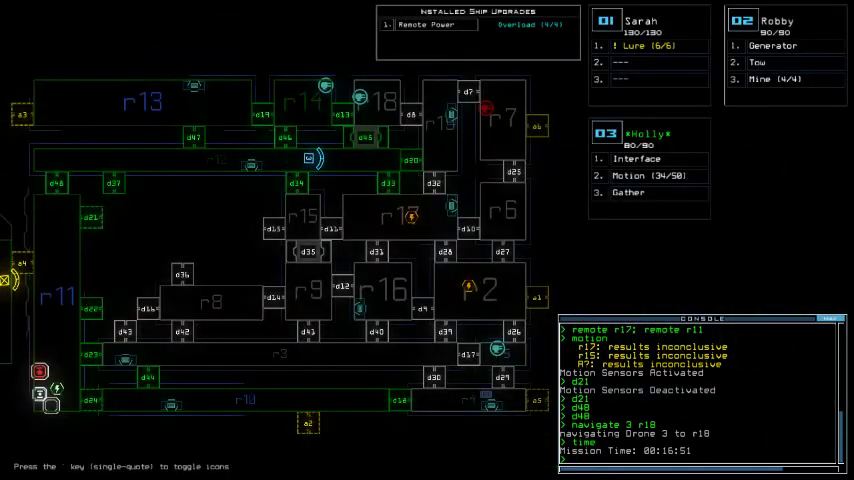
key(3)
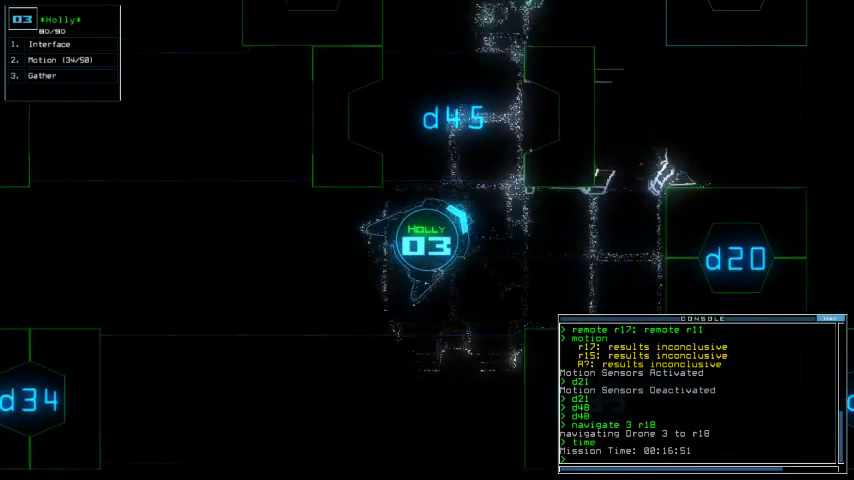
key(Tab)
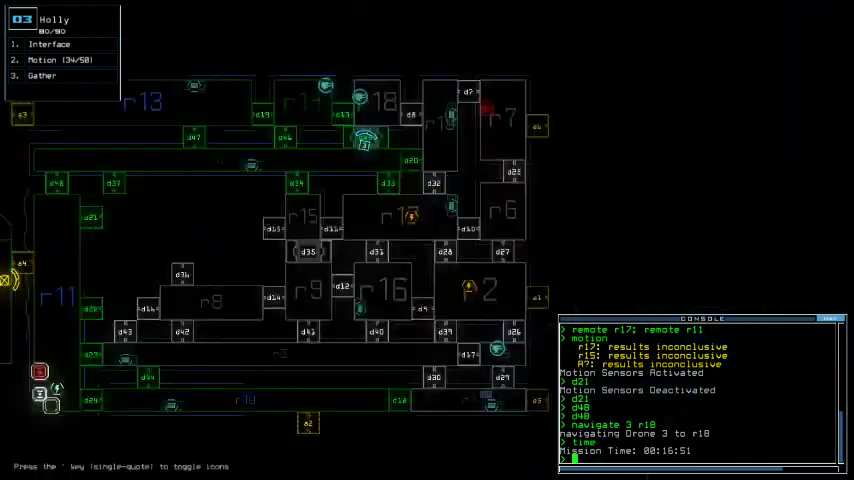
text(motion)
Rescan for motion, toggle d21, check the time twice, then toggle d20.
key(Return)
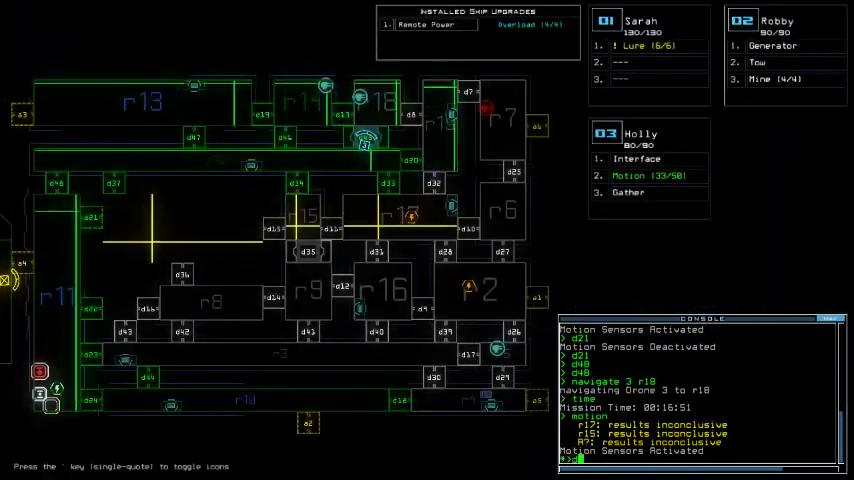
text(d21)
key(Return)
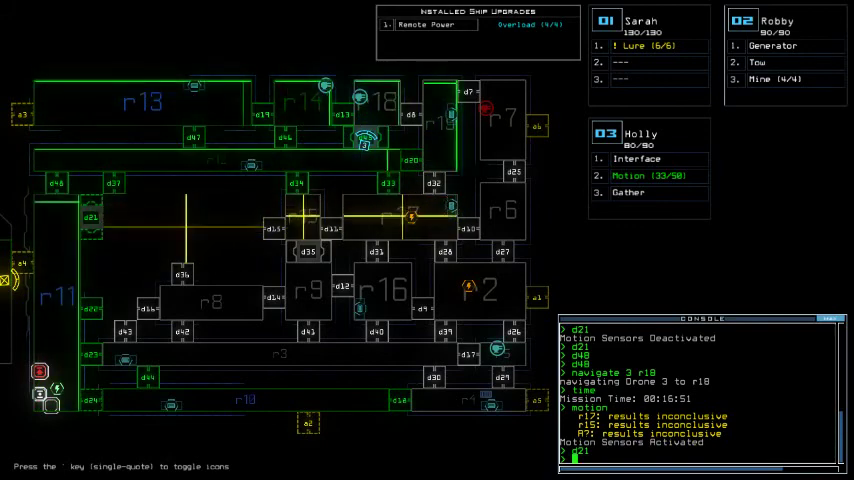
text(time)
key(Return)
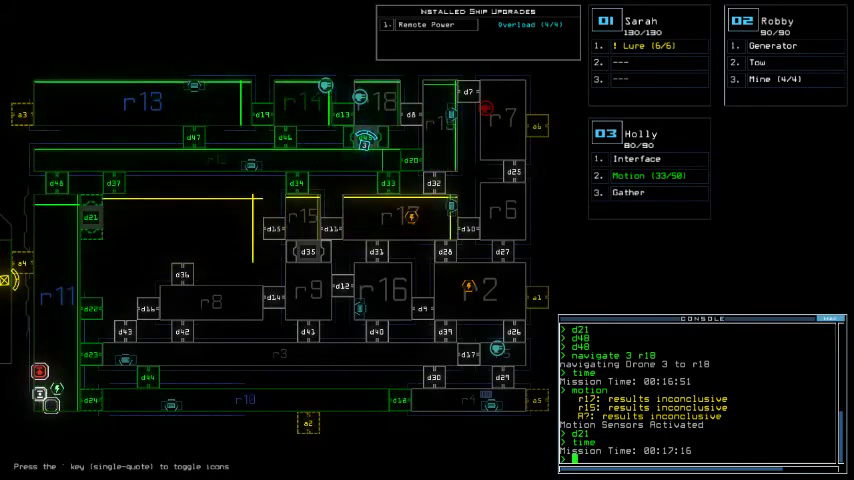
text(altime)
key(Return)
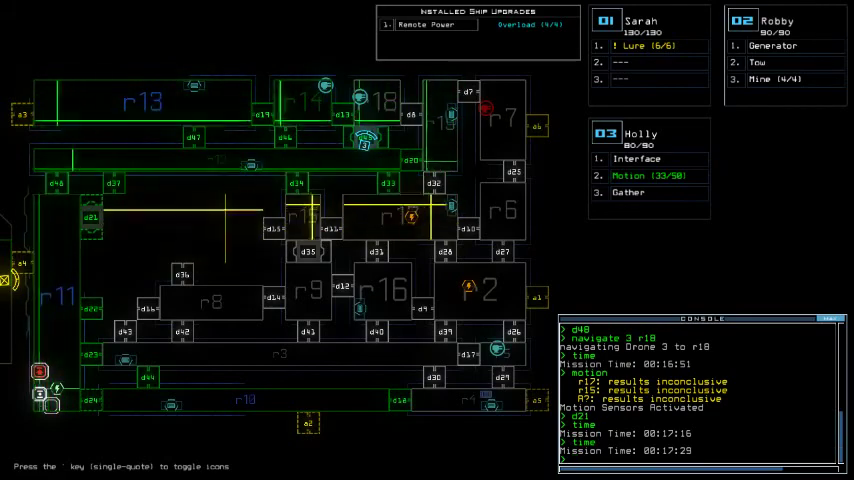
text(320)
key(Return)
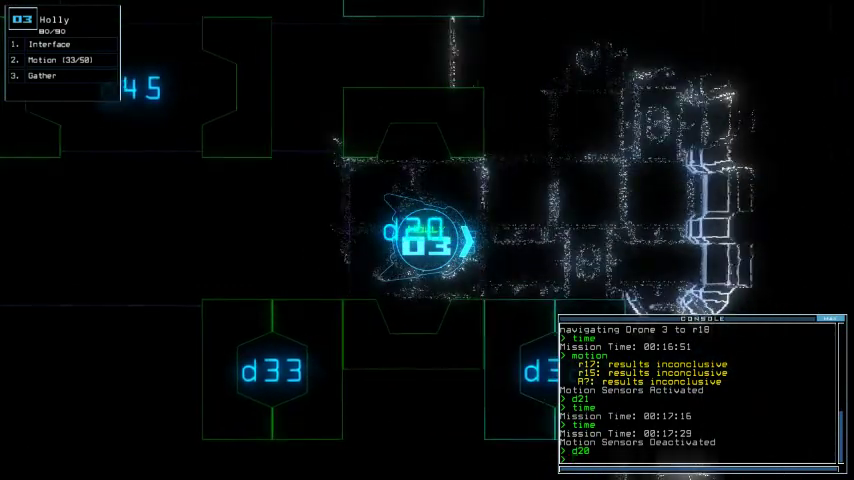
Redock the ship at airlock a6 and check the mission time.
key(space)
text(6)
key(Return)
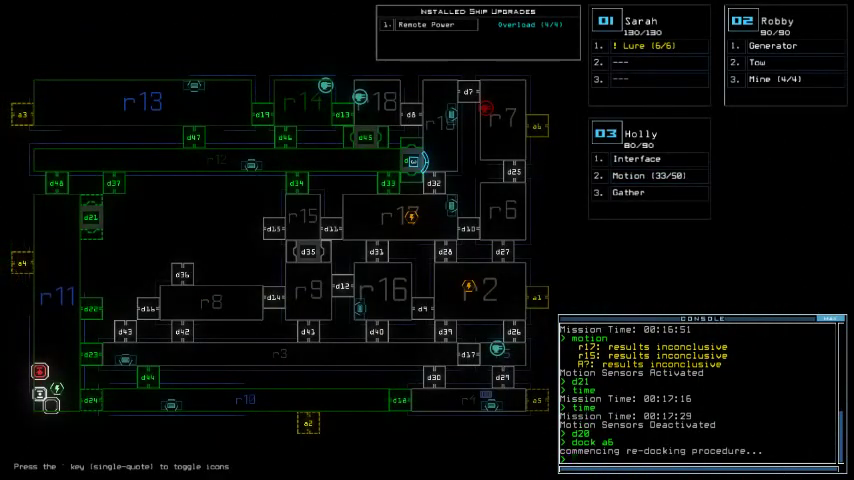
key(space)
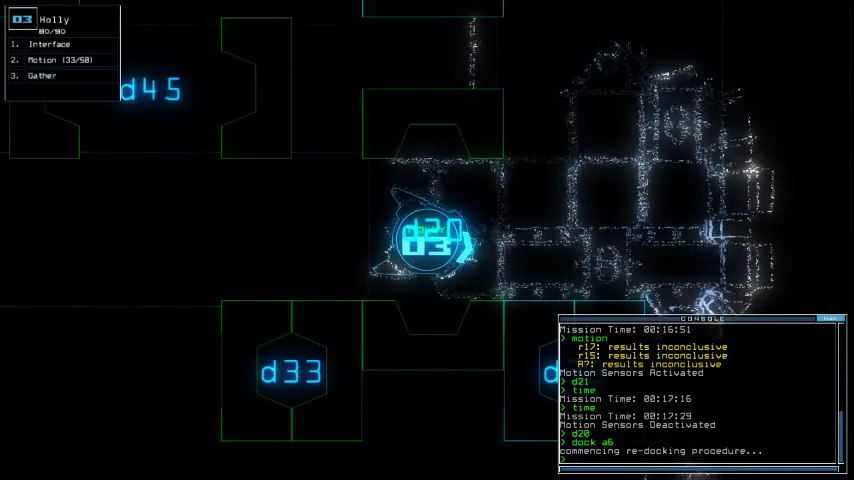
key(space)
text(t)
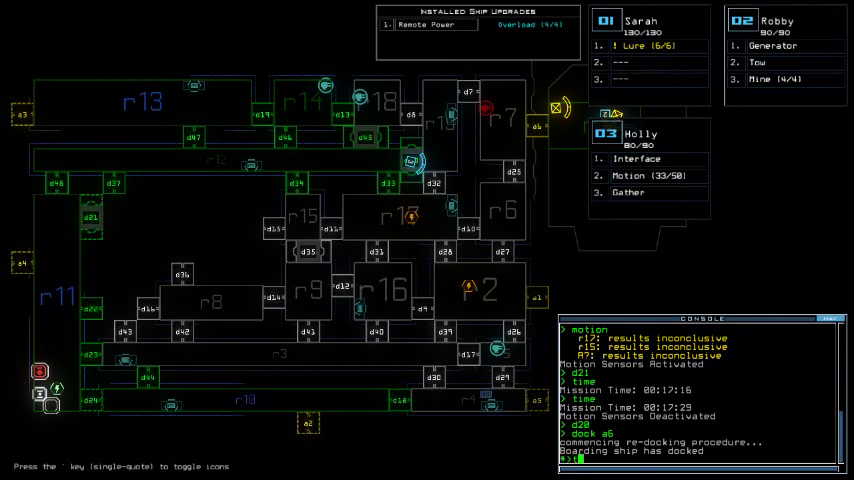
text(me)
key(Return)
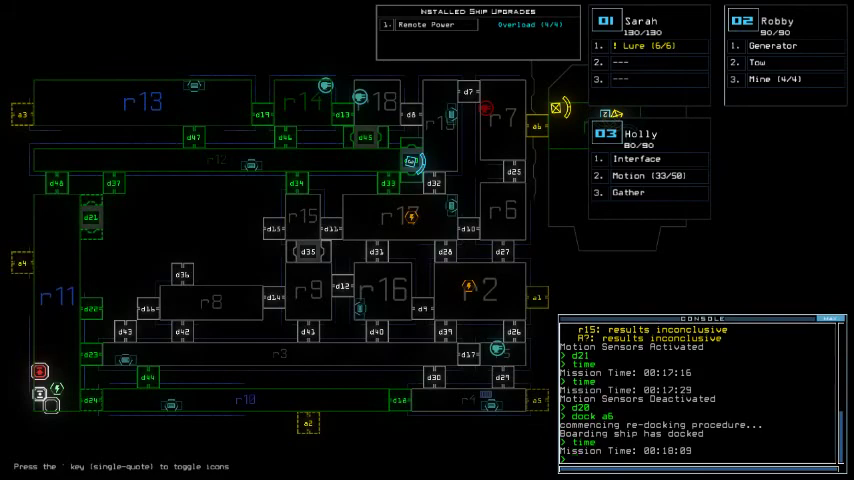
After the seal warning, redock at airlock a4, check the time, and start a motion scan.
key(space)
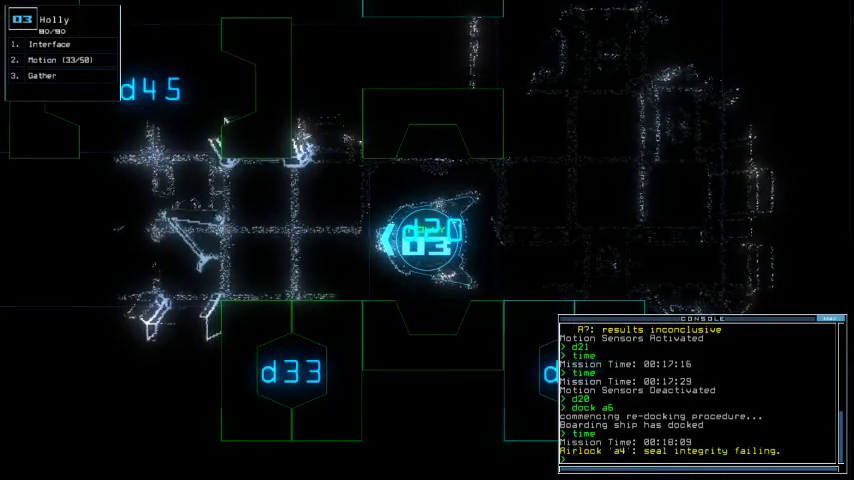
key(space)
text(dock a)
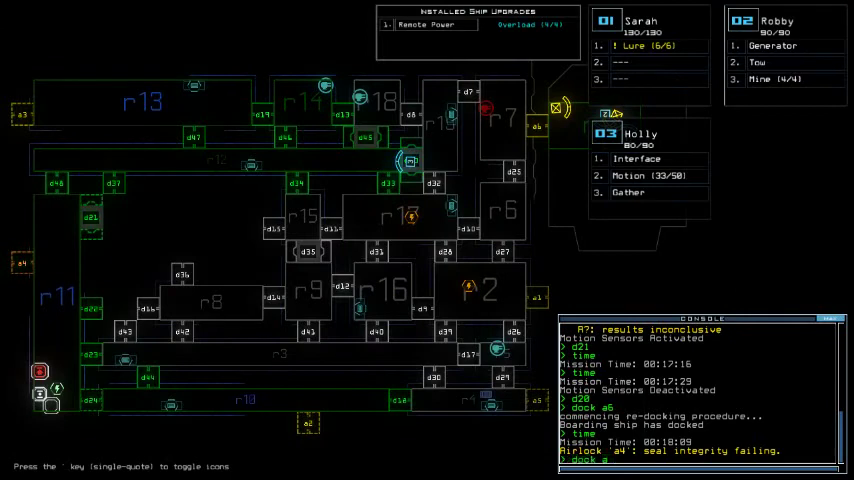
text(4)
key(Return)
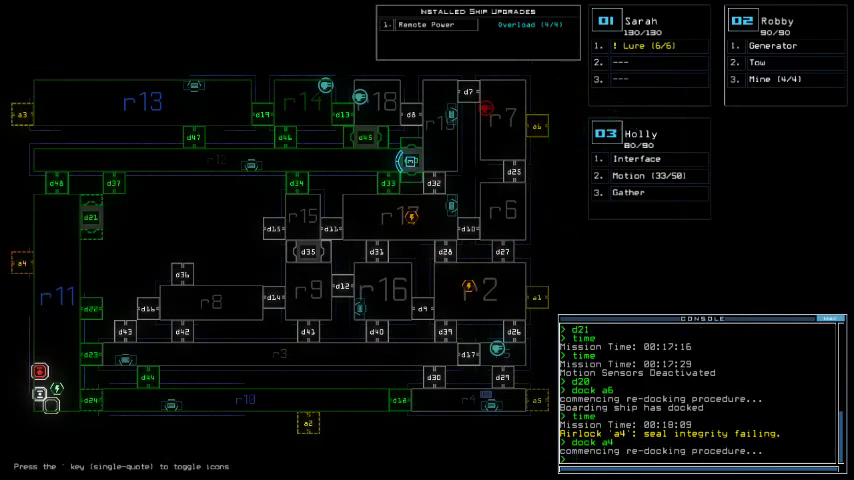
text(time)
key(Return)
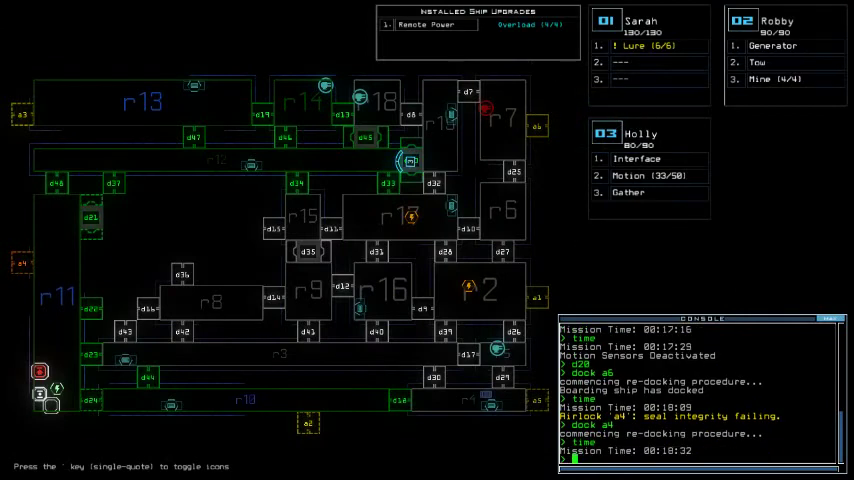
key(space)
key(space)
text(motion)
key(Return)
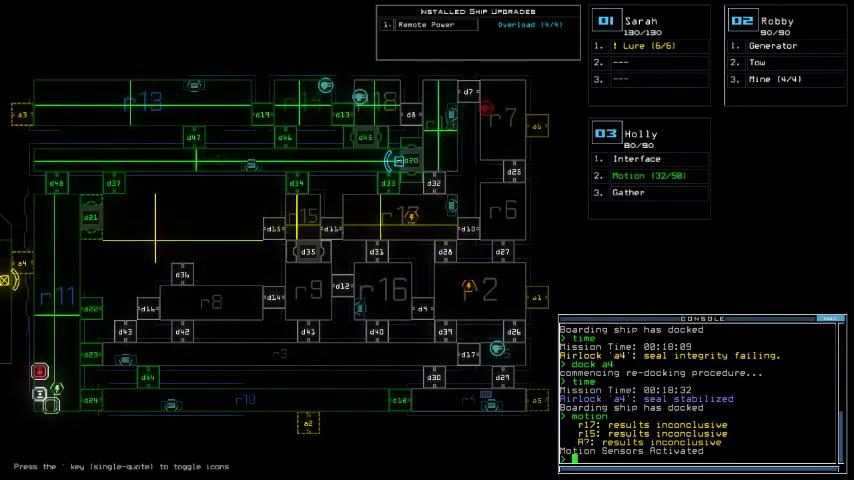
text(time)
Check the mission time five times, then close the three doors around drone 3.
key(Return)
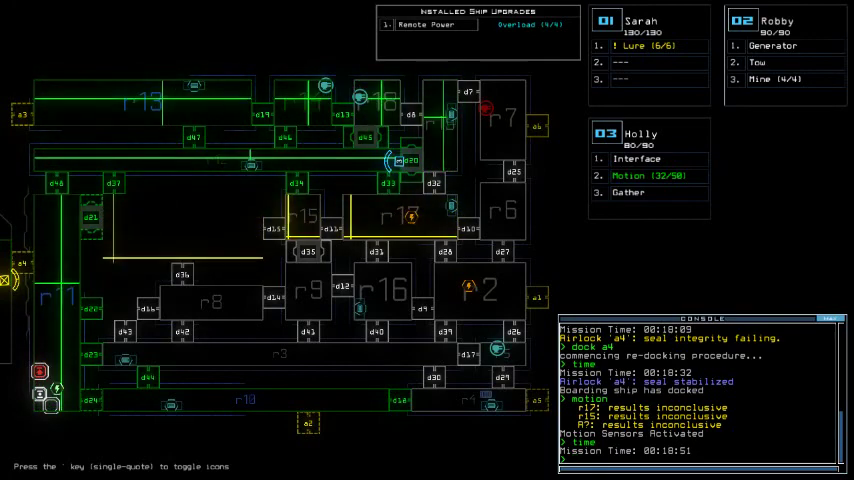
key(Return)
text(ime)
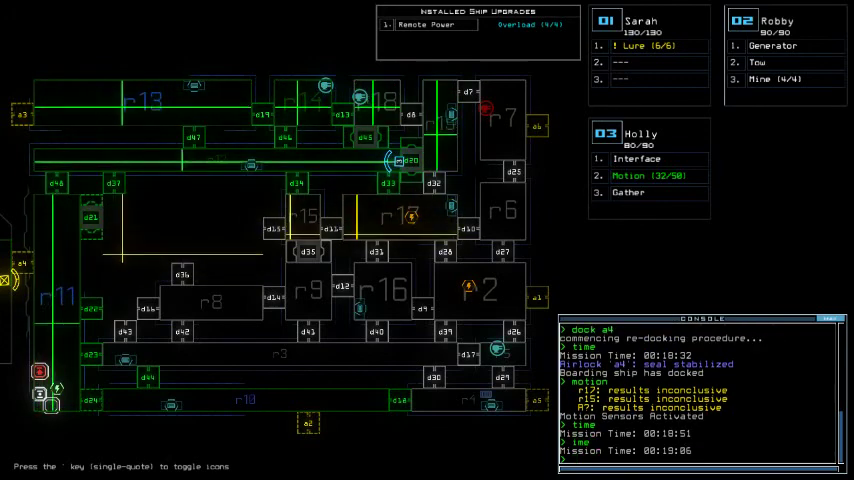
text(time)
key(Return)
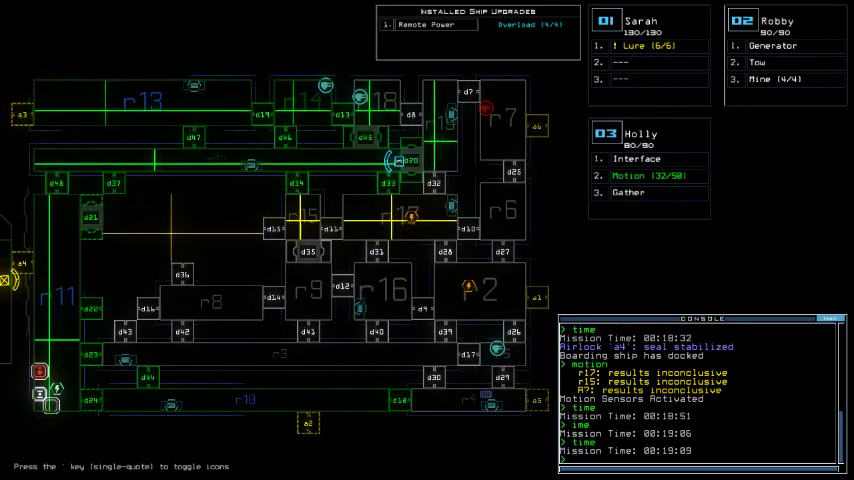
text(time)
key(Return)
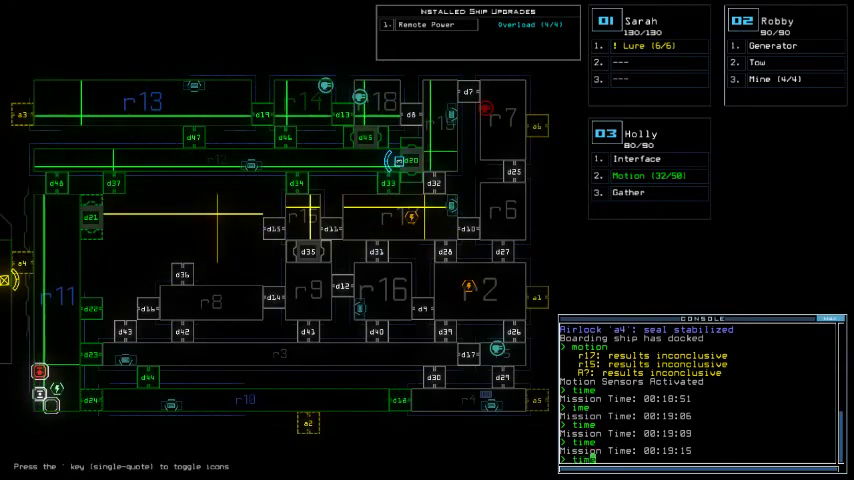
text(time)
key(Return)
text(3)
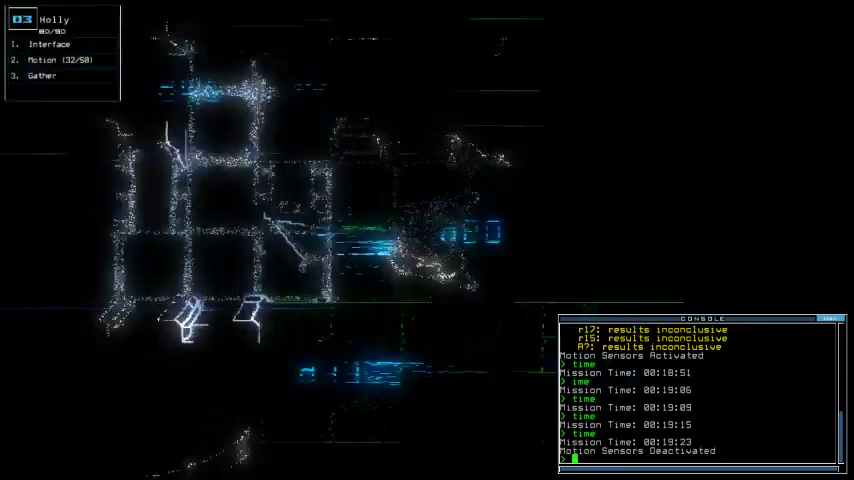
text(cc)
key(Return)
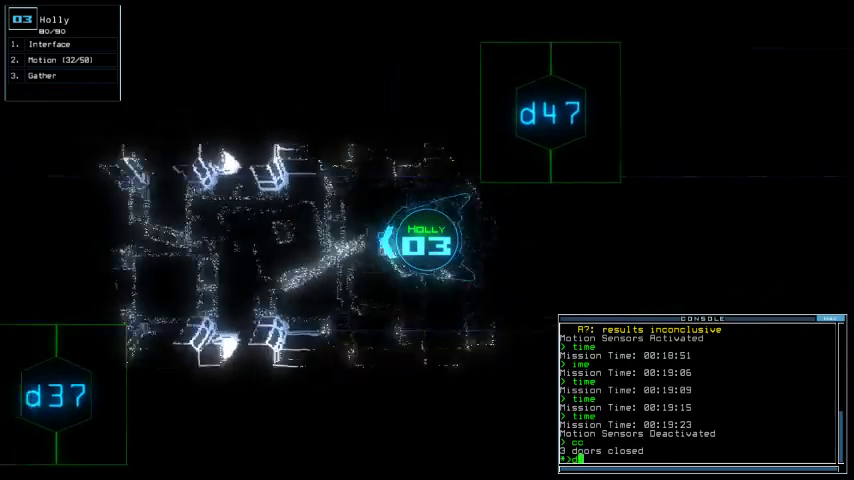
text(d37)
Toggle door d37, drive drone 3 into r20, gather scrap, and check the time (00:19:49).
key(Return)
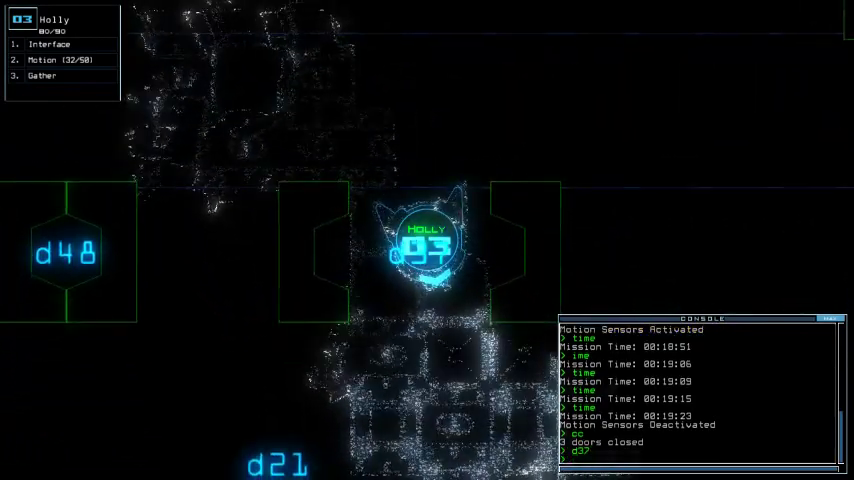
key(ctrl+space)
key(ctrl+space)
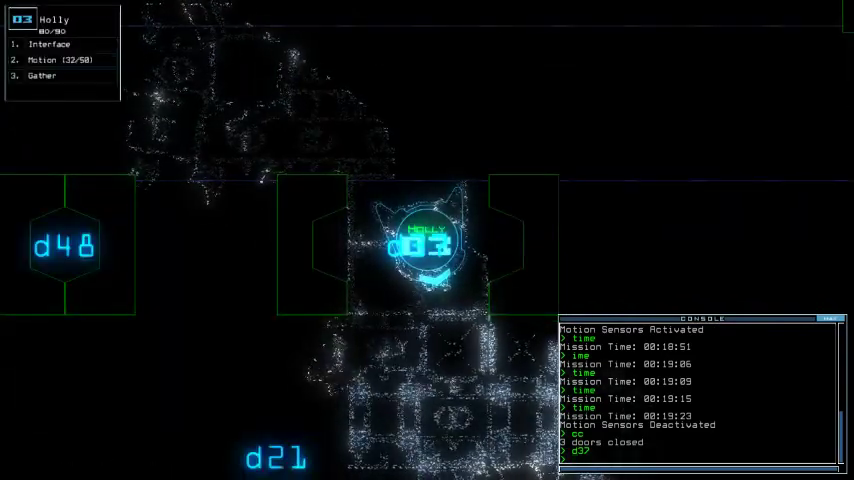
key(Up)
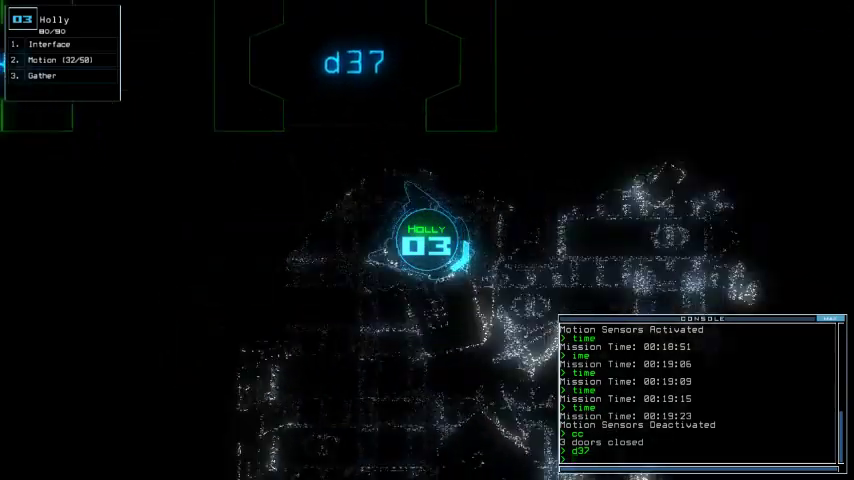
text(t)
key(Return)
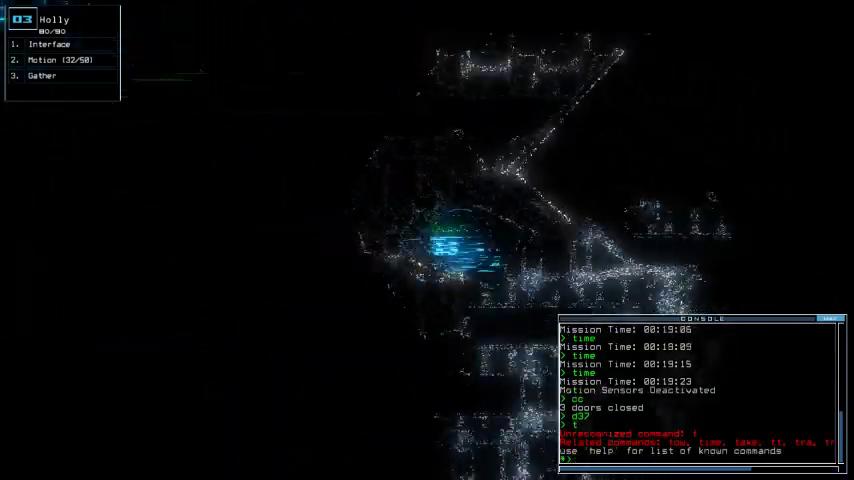
text(t)
key(Return)
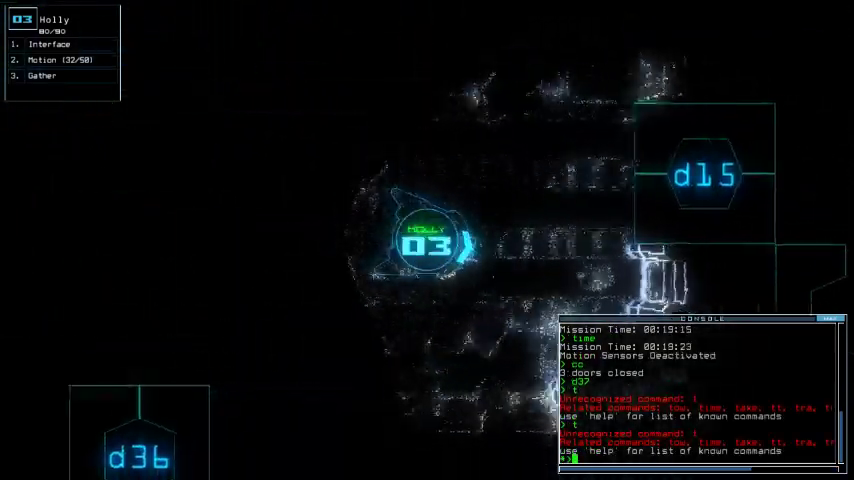
text(g)
key(Return)
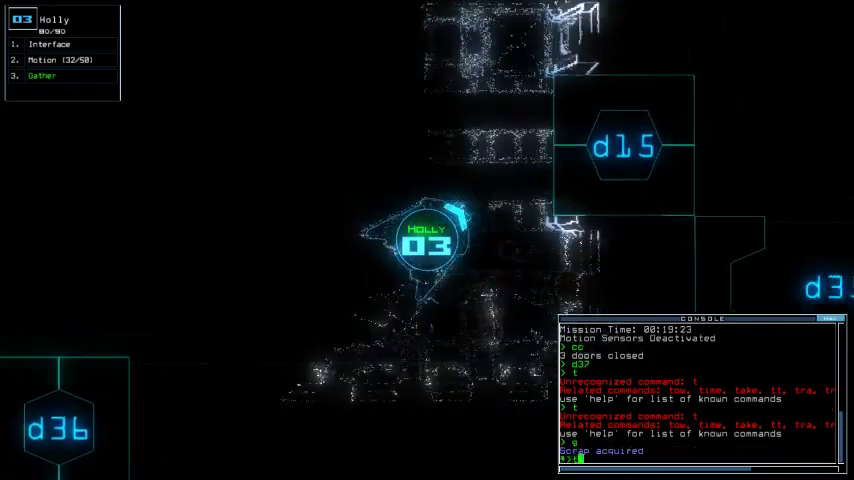
key(Return)
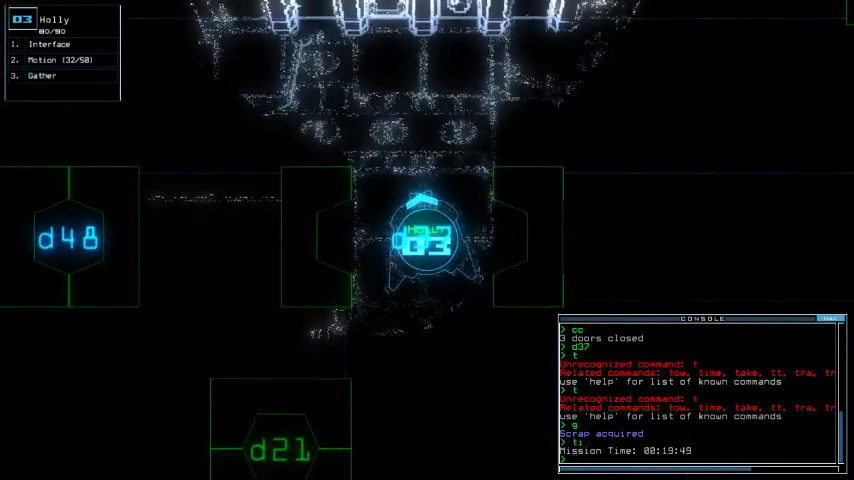
key(space)
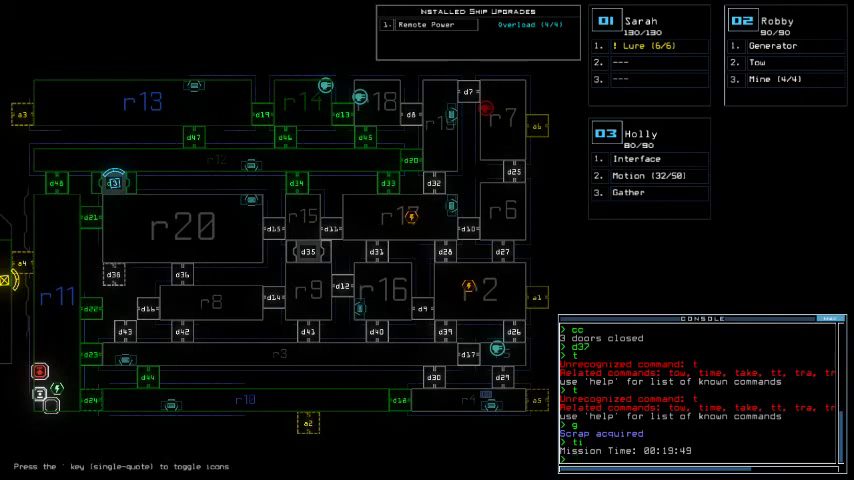
text(remote r11; )
text(remote r17)
Route power to r11, r17 and r2, redock at airlock a6, and shift power to r17.
key(Return)
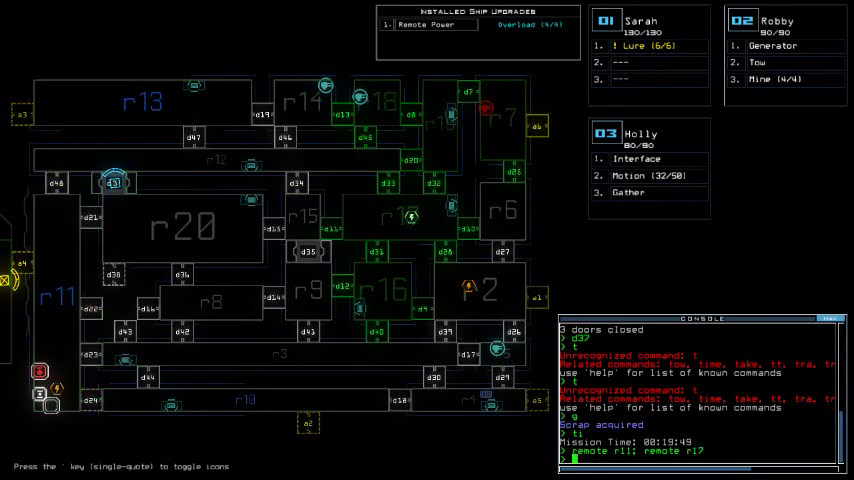
text(remote r)
text(2)
key(Return)
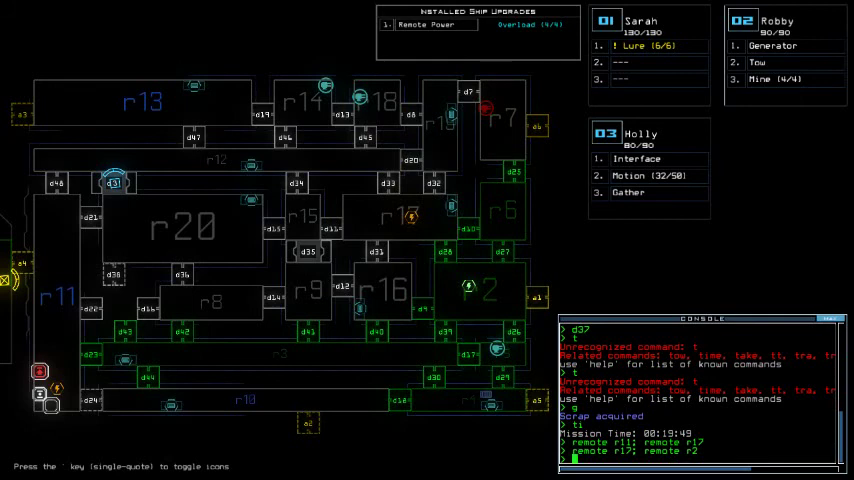
text(dock a6)
key(Return)
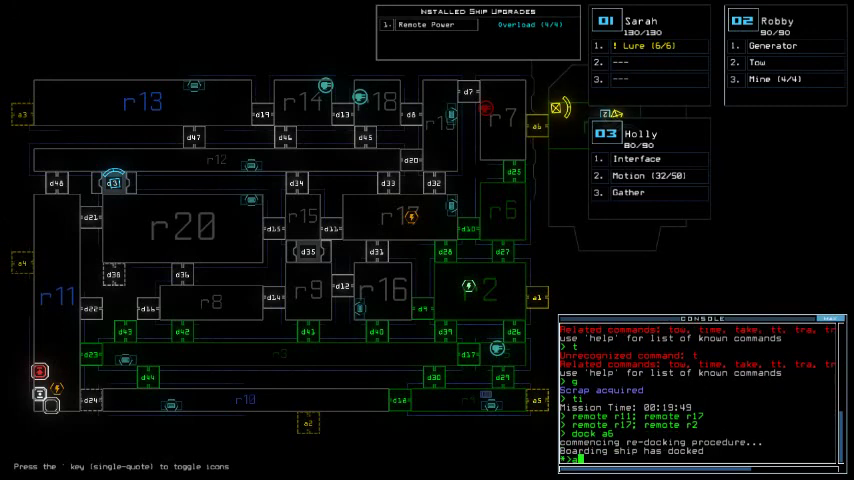
key(Return)
text(remote r)
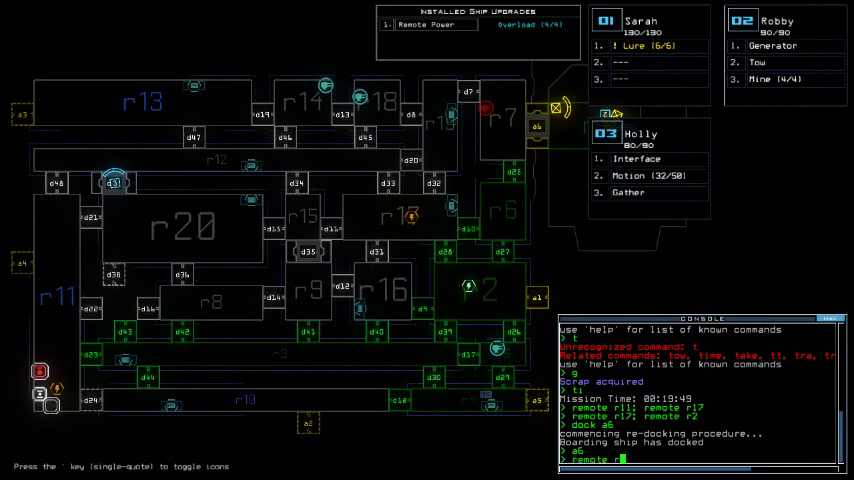
text(2; remote r17)
key(Return)
text(d20 d2)
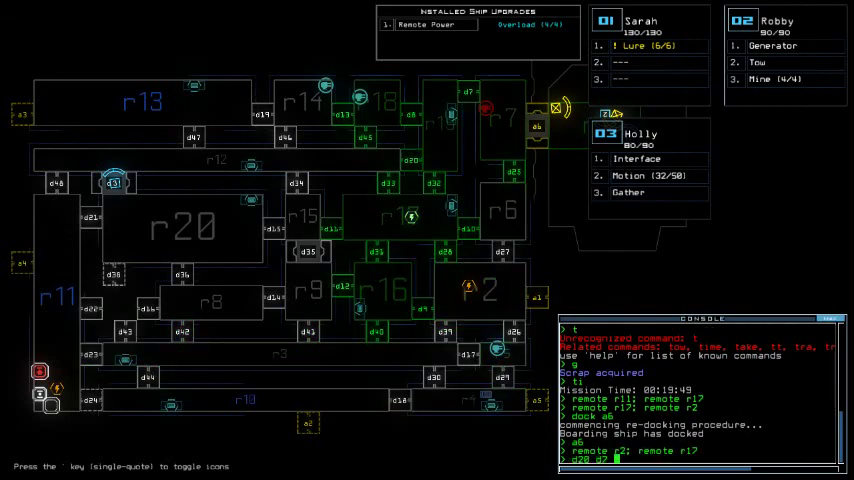
Open doors d20 and d7 and send drone 3 toward room r1.
key(Return)
text(navigate 3 )
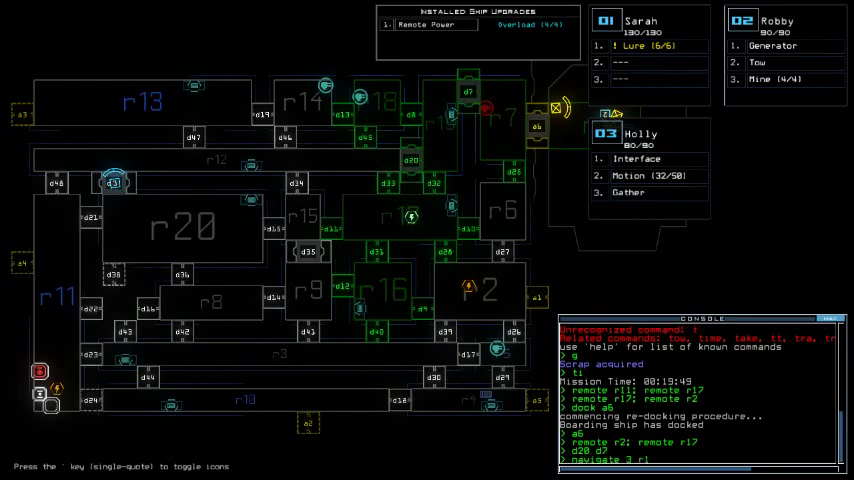
text(r1)
key(Return)
key(Tab)
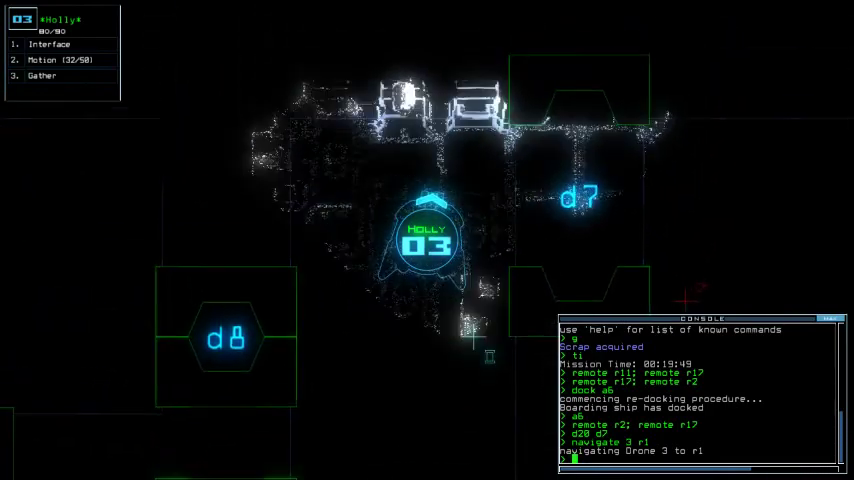
key(Tab)
key(Tab)
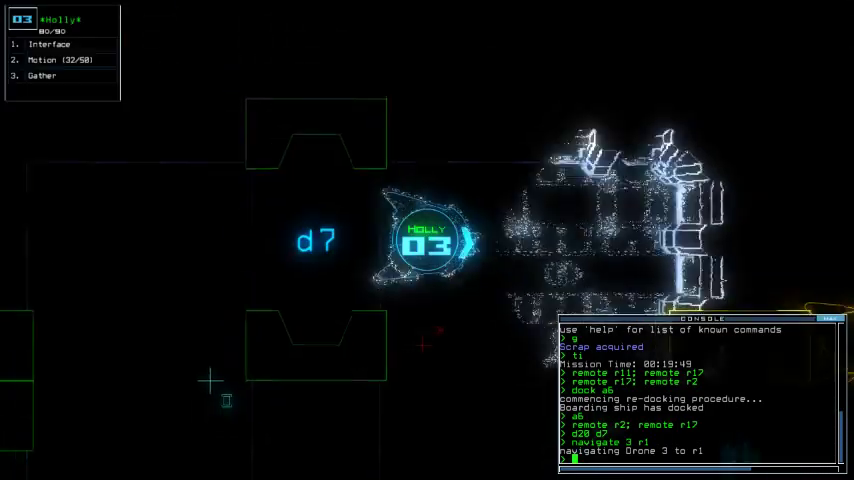
key(Tab)
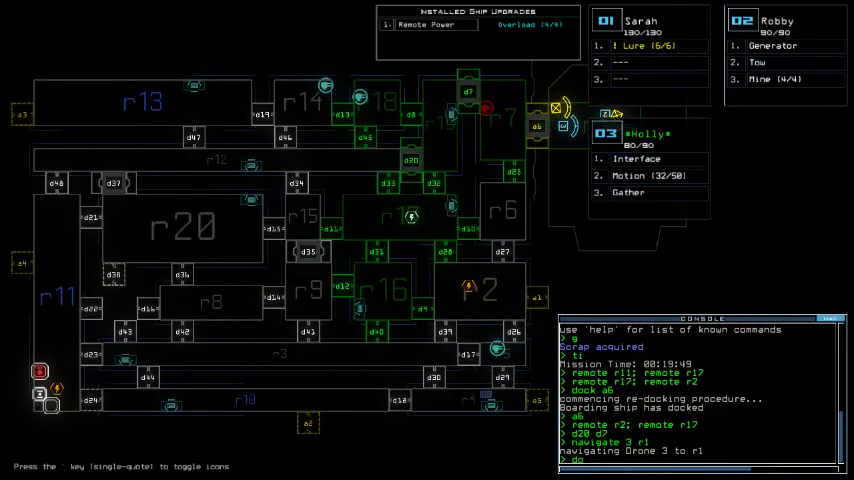
Redock at airlock a1, close the open doors, and open door d9.
key(Return)
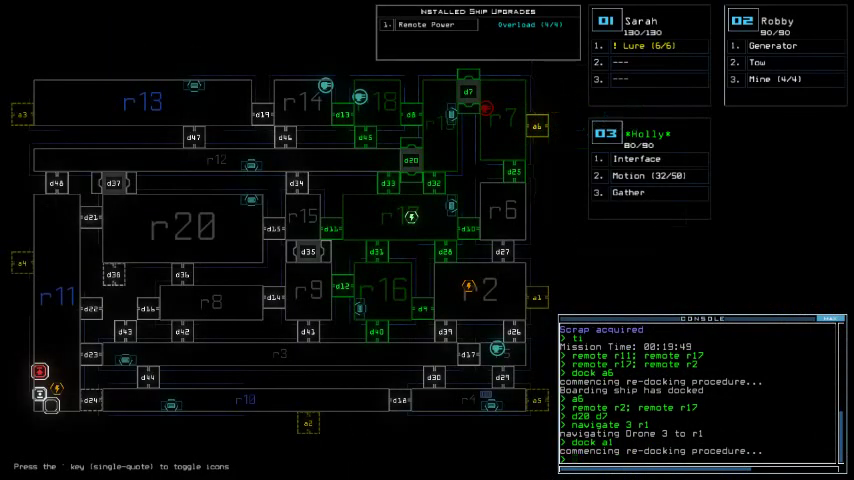
text(cc)
key(Return)
text(d9)
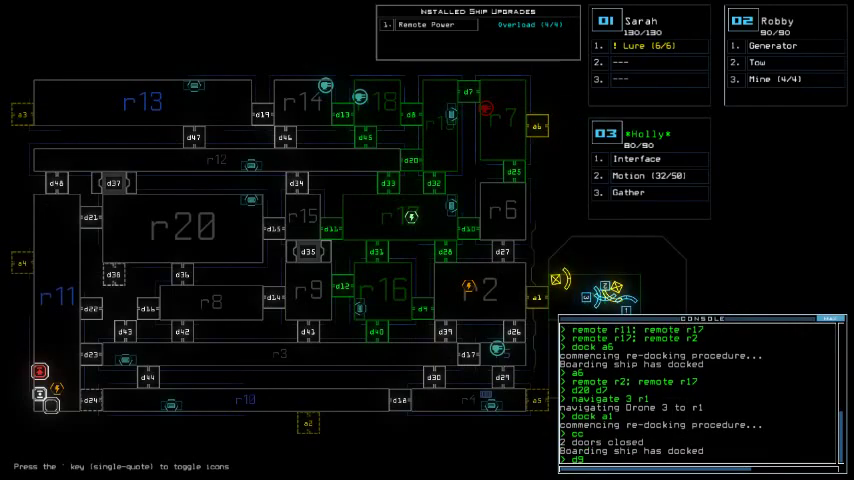
text(a1)
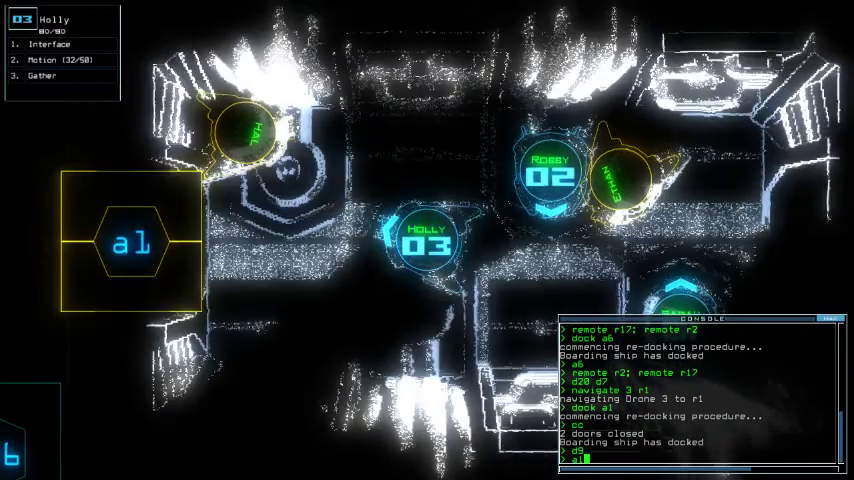
key(Return)
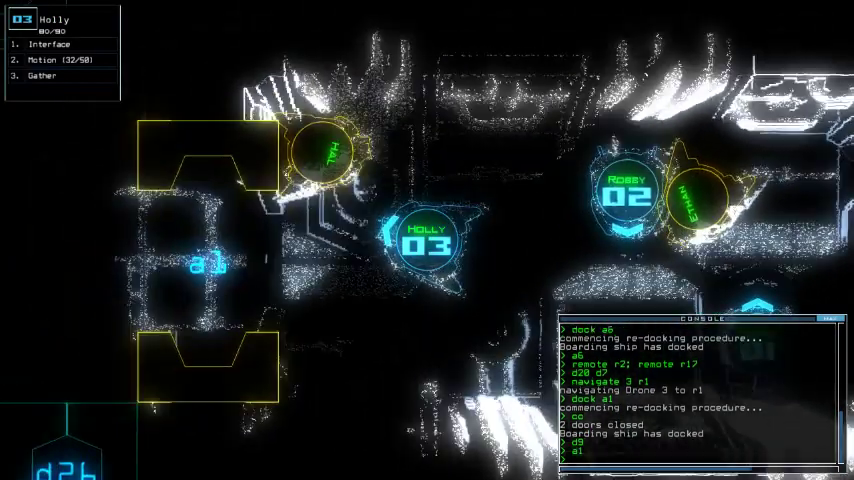
text(a1)
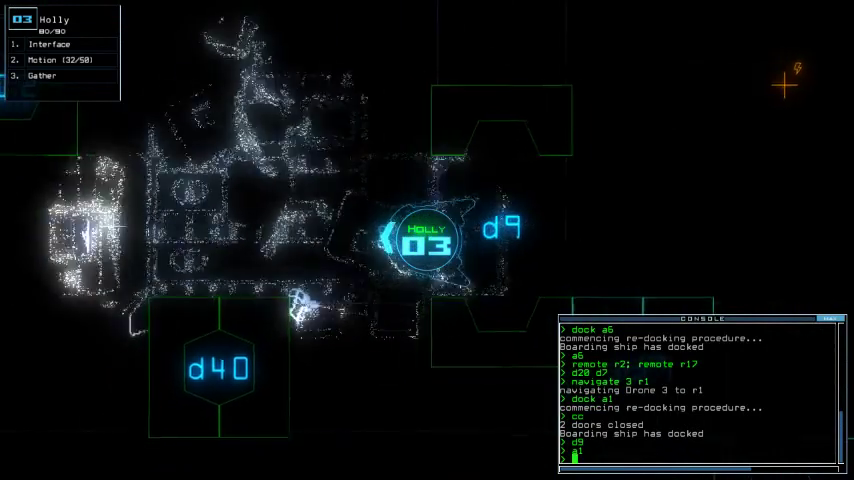
text(interface)
Activate drone 3's interface module, open door d40, and check the time.
key(Return)
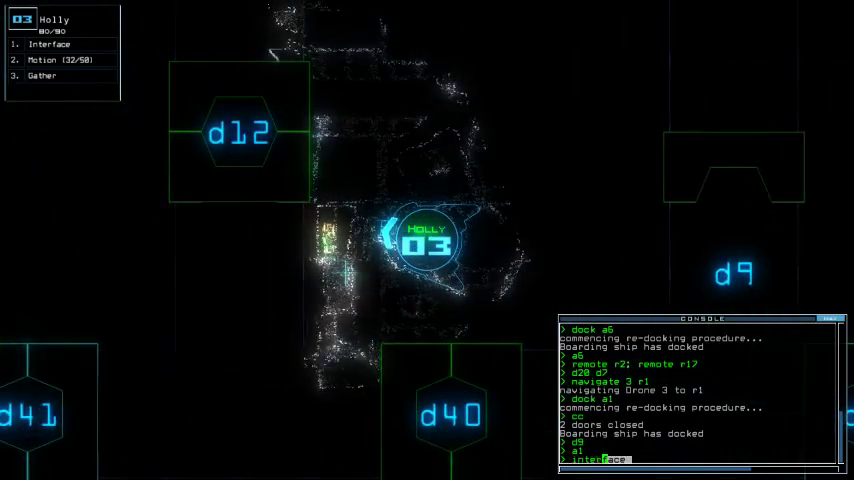
key(space)
text(na)
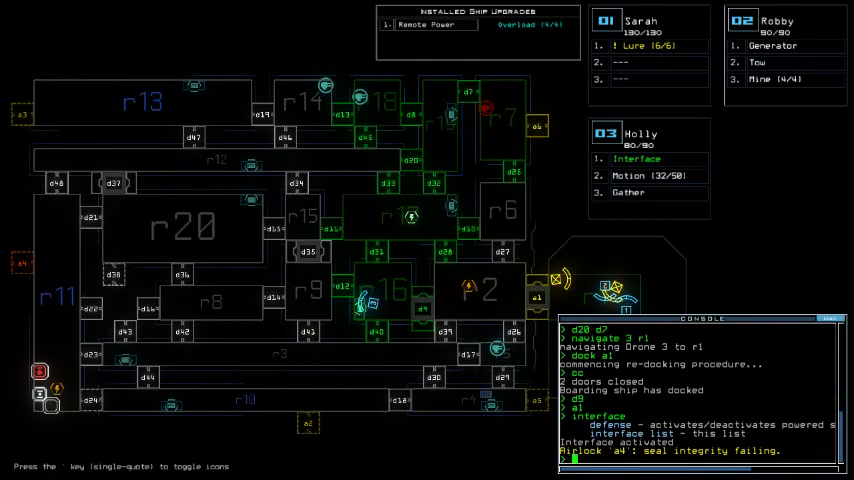
text(0)
key(Return)
key(space)
text(time)
key(Return)
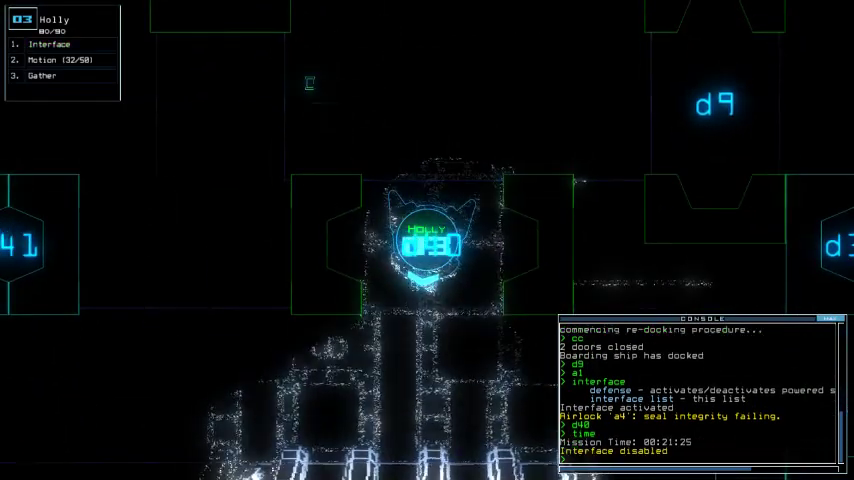
key(space)
text(dock a)
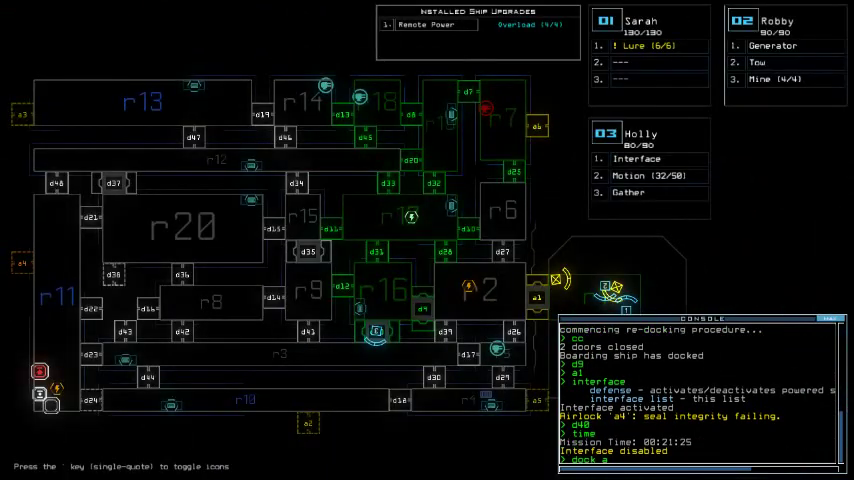
text(4)
Redock at airlock a4, close d9, move power from r17 to r2, and check the time (00:21:53).
key(Return)
text(d9)
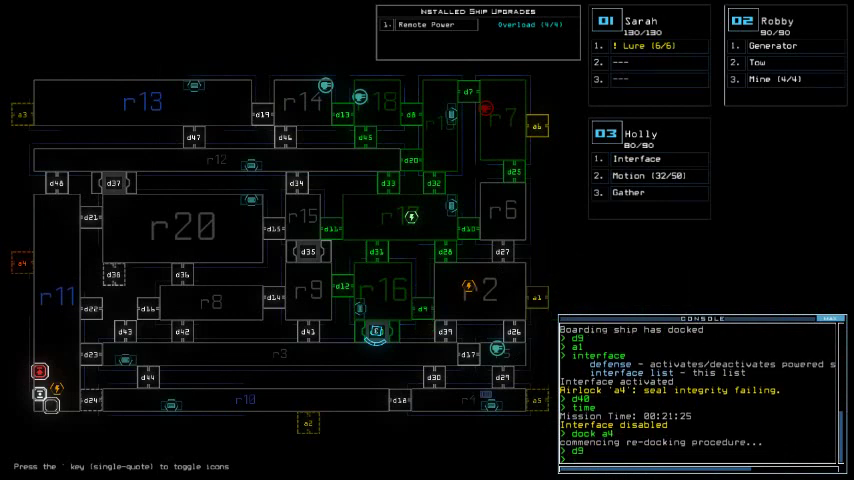
key(Return)
text(remote r17; remote r2)
key(Return)
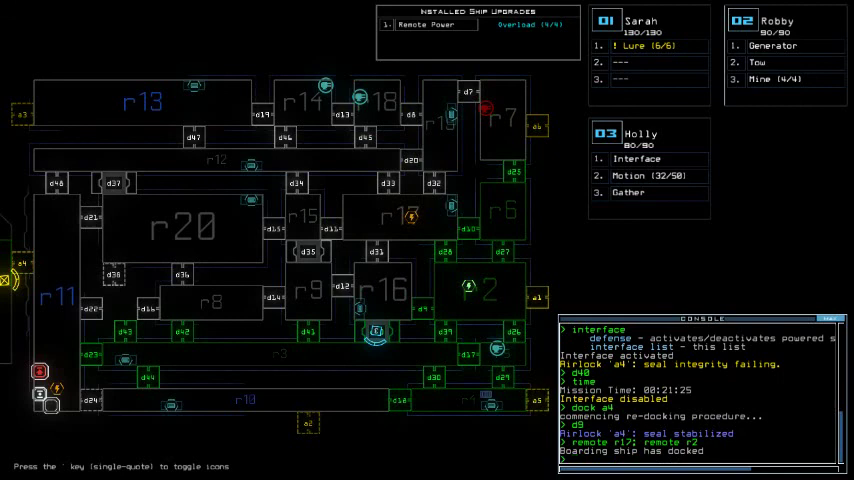
text(me)
key(Return)
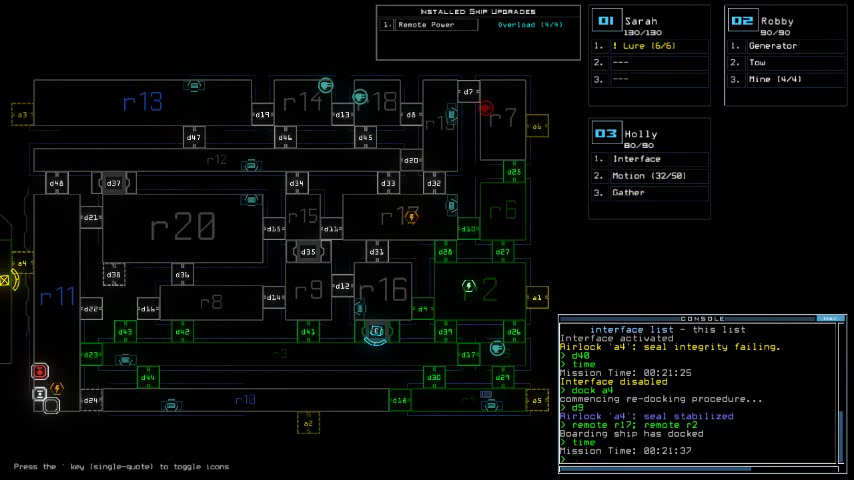
text(time)
key(Return)
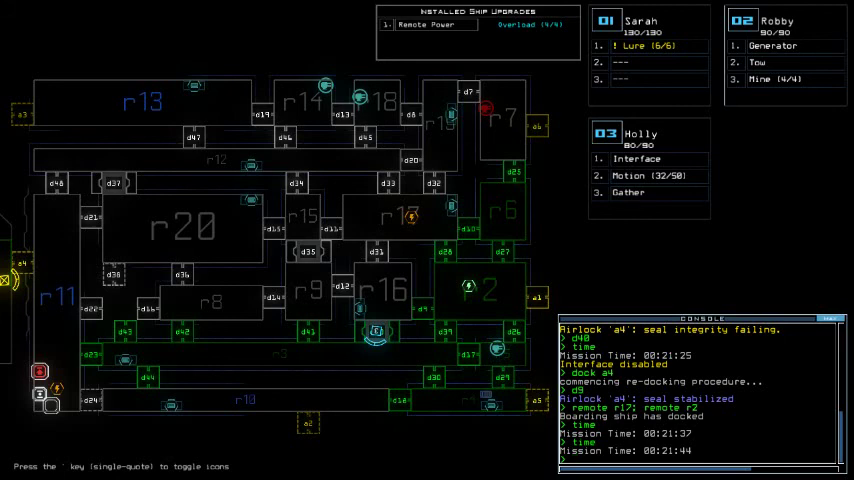
text(time)
key(Return)
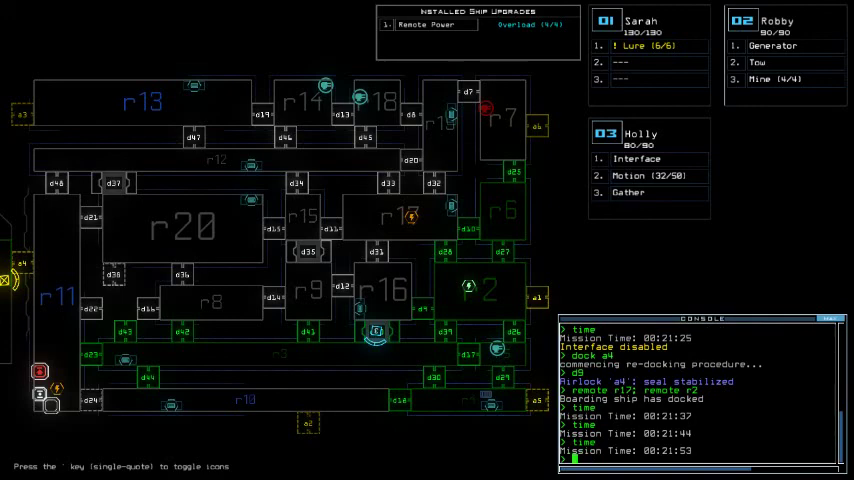
text(me)
Check the time, open door d43, and switch between drone 3's camera and the map.
key(Return)
text(3)
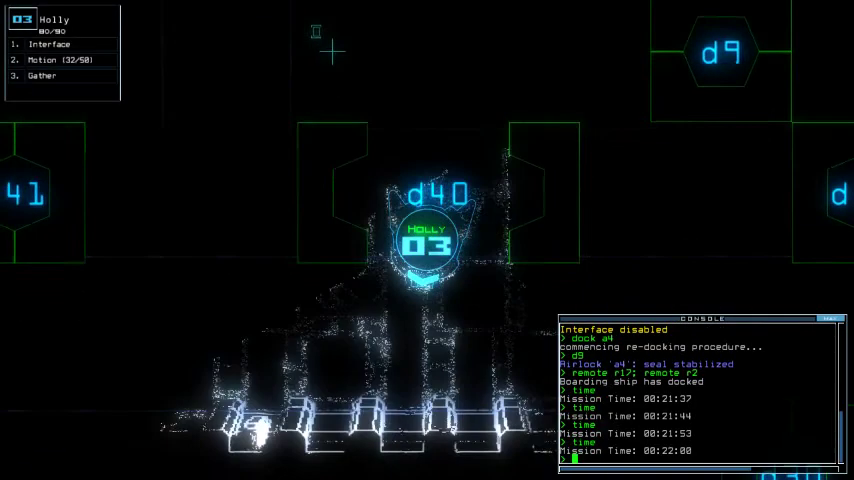
text(d4)
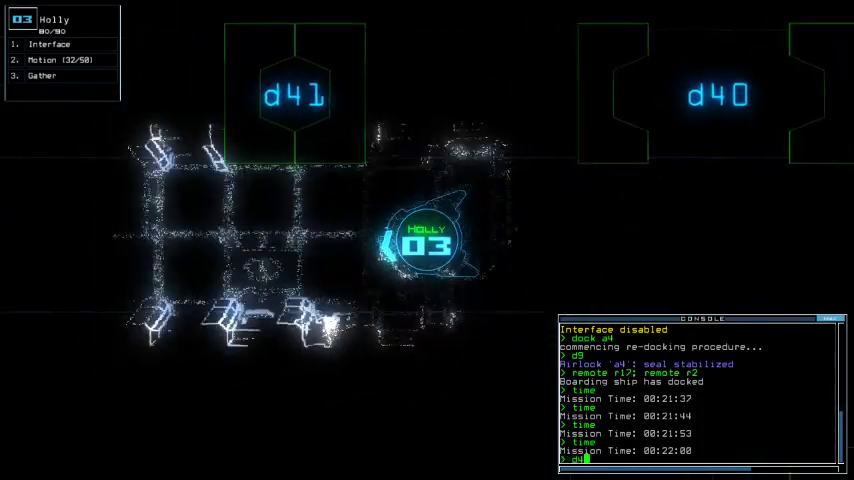
text(0)
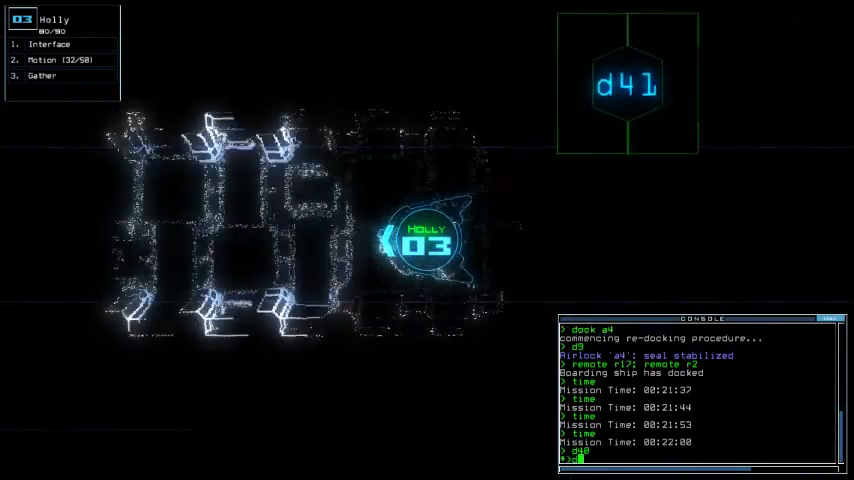
text(d)
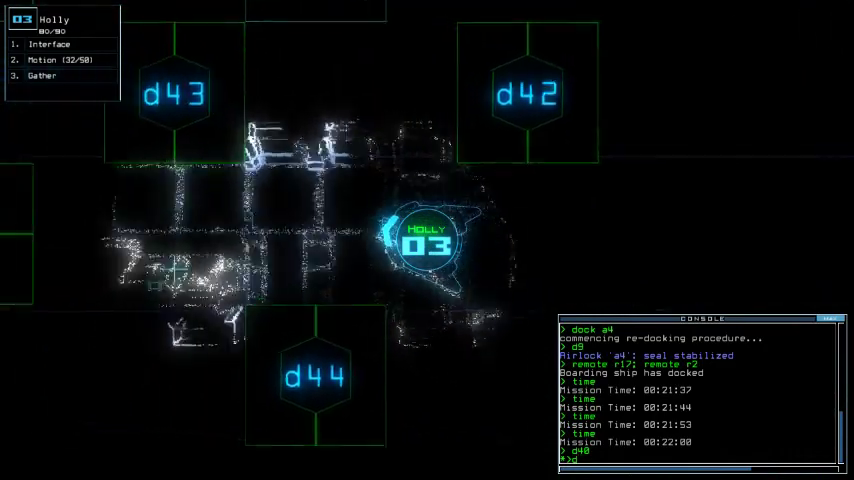
text(43)
key(Return)
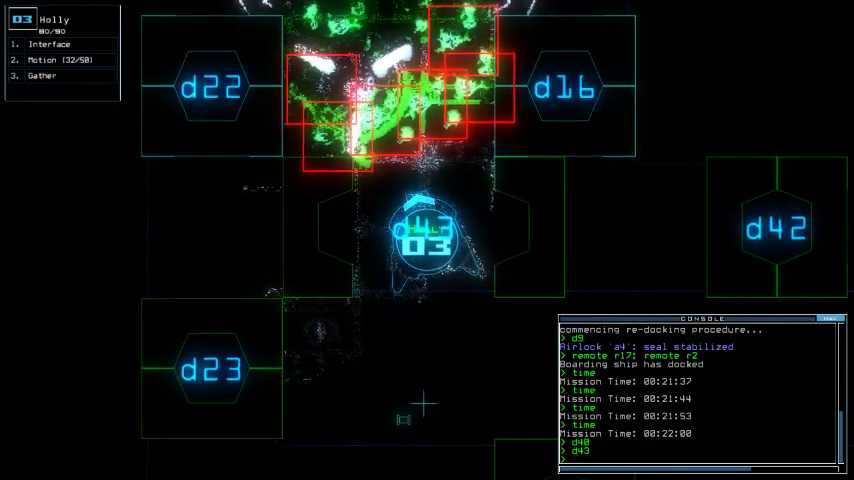
key(Return)
key(3)
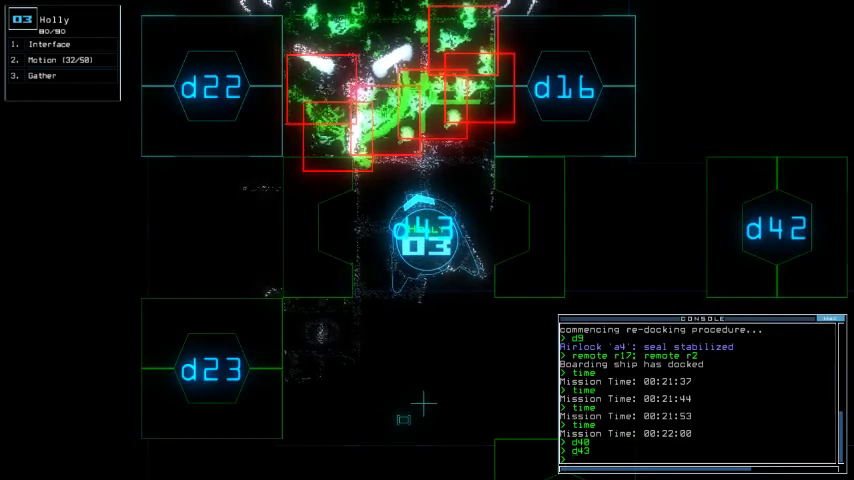
key(space)
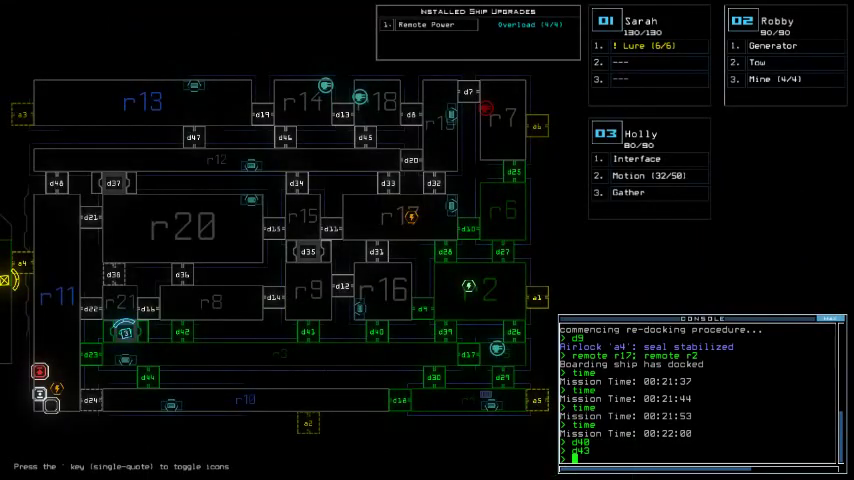
key(space)
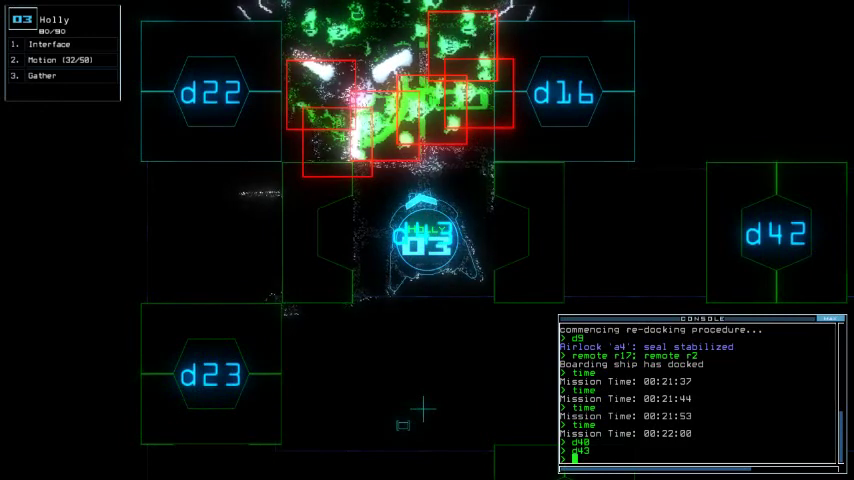
key(space)
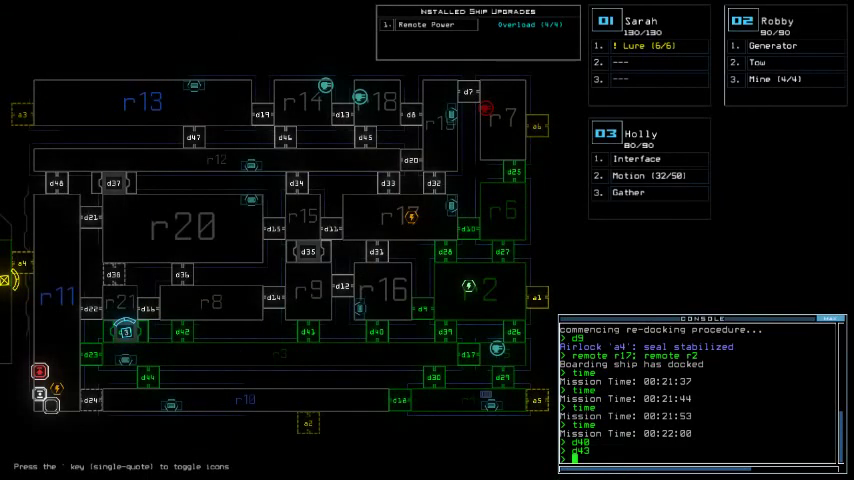
Try toggling door d14 from Holly's view and find it no longer responds.
key(space)
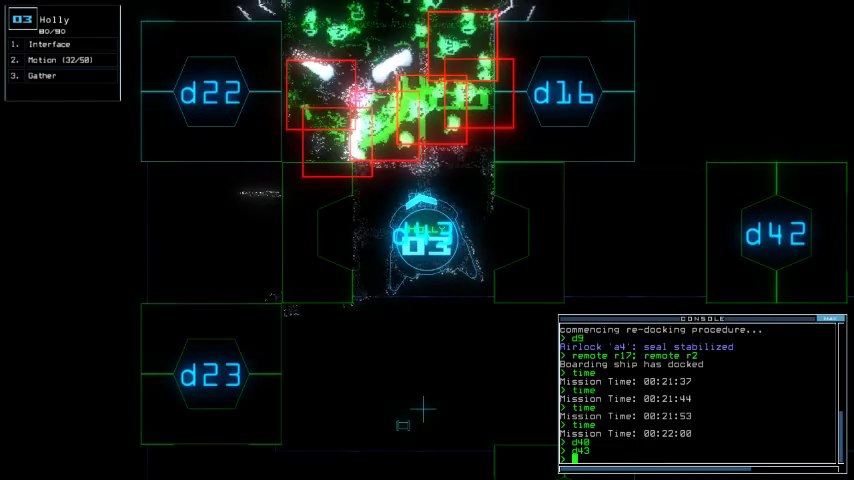
text(d14)
key(Return)
key(space)
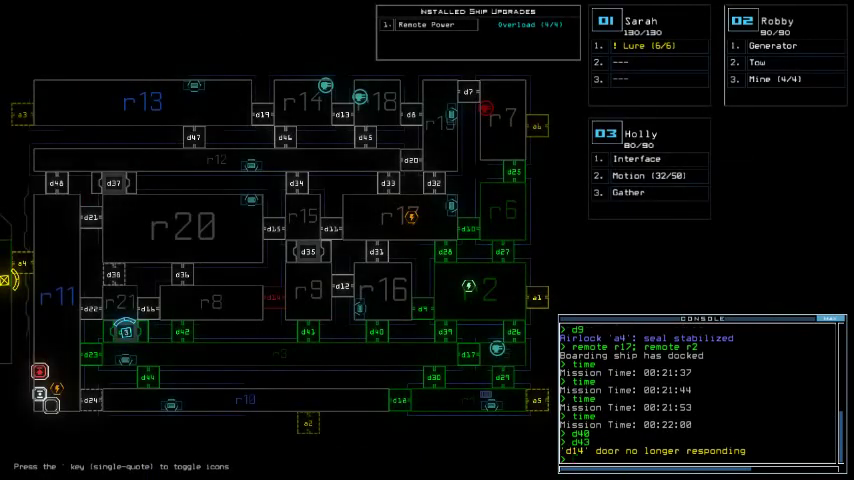
key(space)
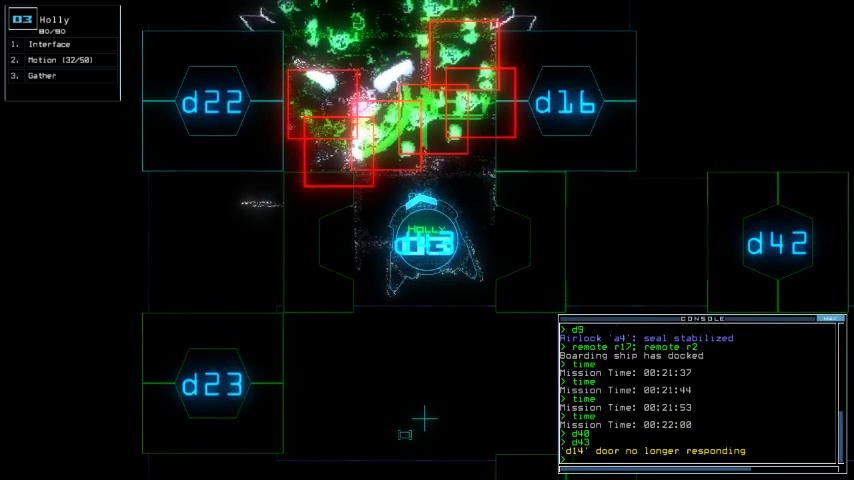
key(space)
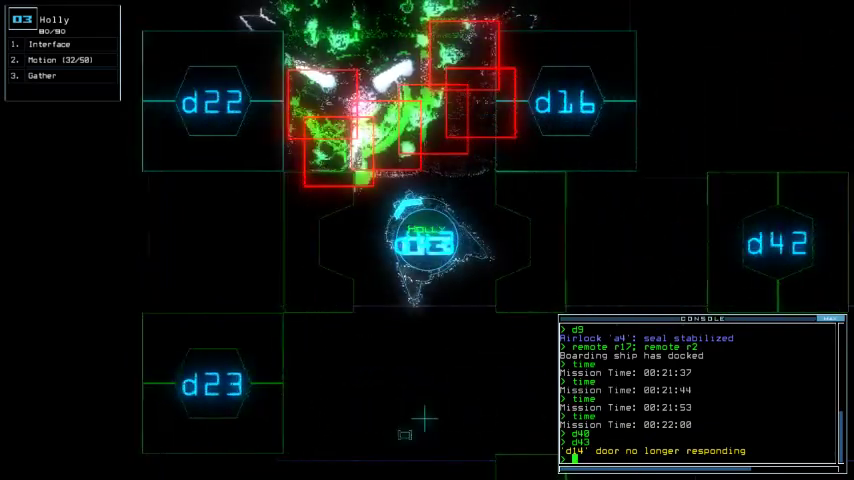
key(space)
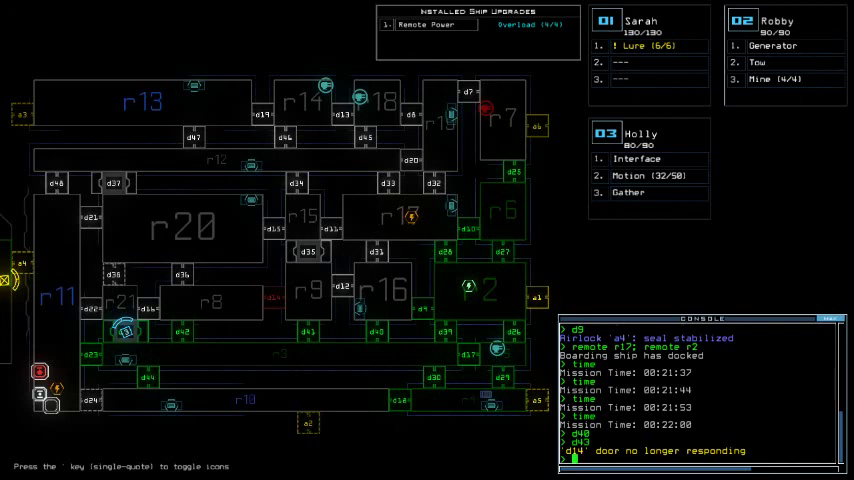
text(flag r21)
Flag room r21, route remote power from r2 to r11, and overload r11.
key(Return)
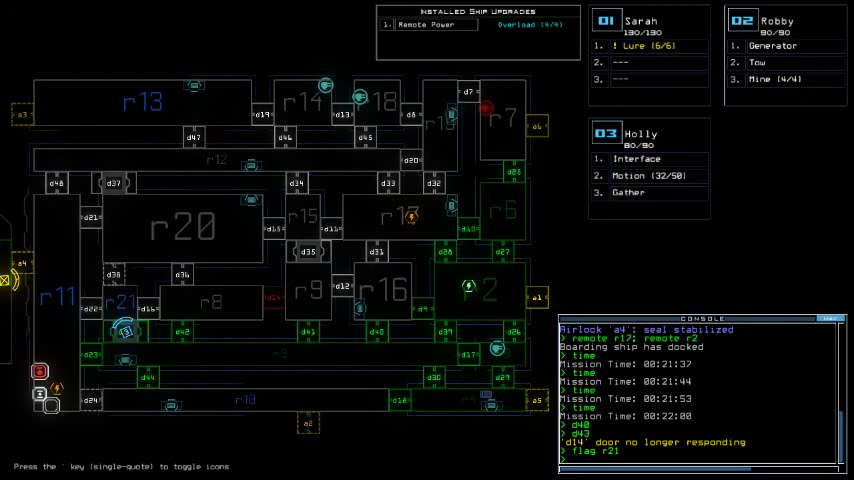
text(emote r2; r)
text(emote r11)
key(Return)
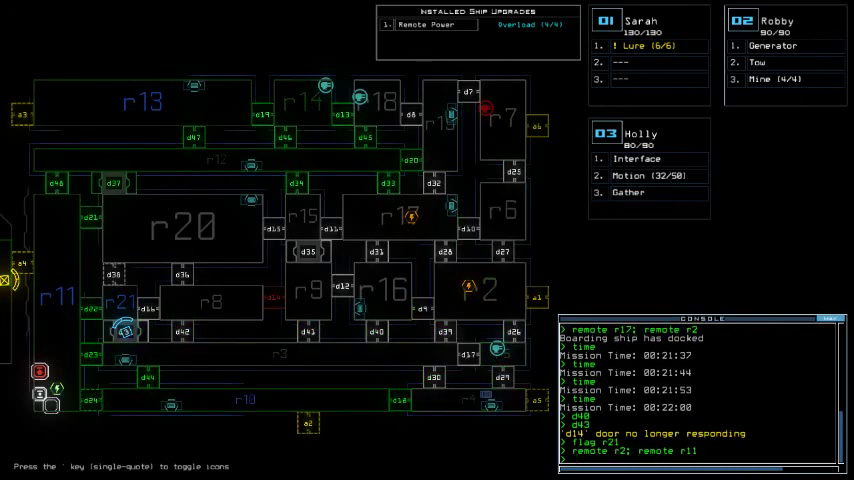
text(overload r11)
key(Return)
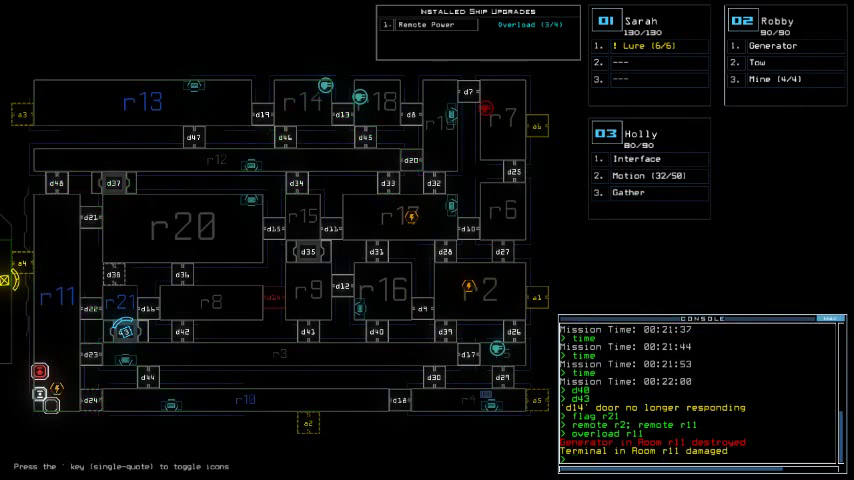
text(2)
Restore power to room r2, open door d39, and check the mission time from Holly's view.
key(Return)
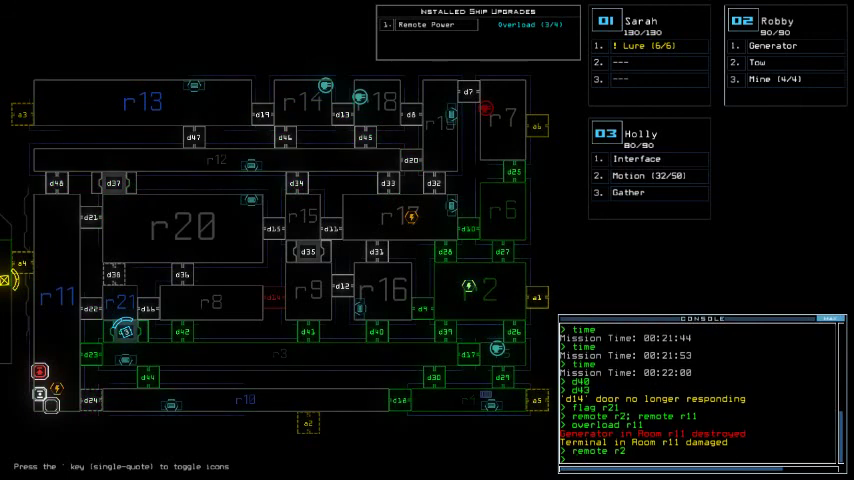
text(39)
key(Return)
text(time)
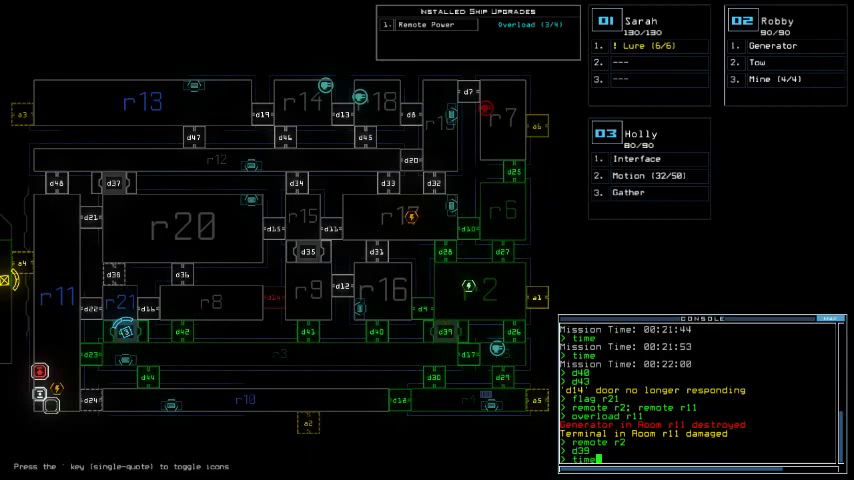
key(Return)
key(space)
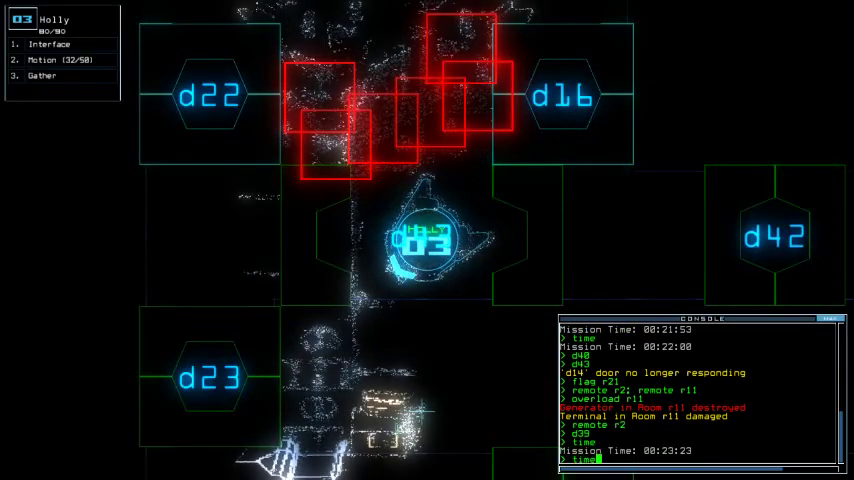
key(Return)
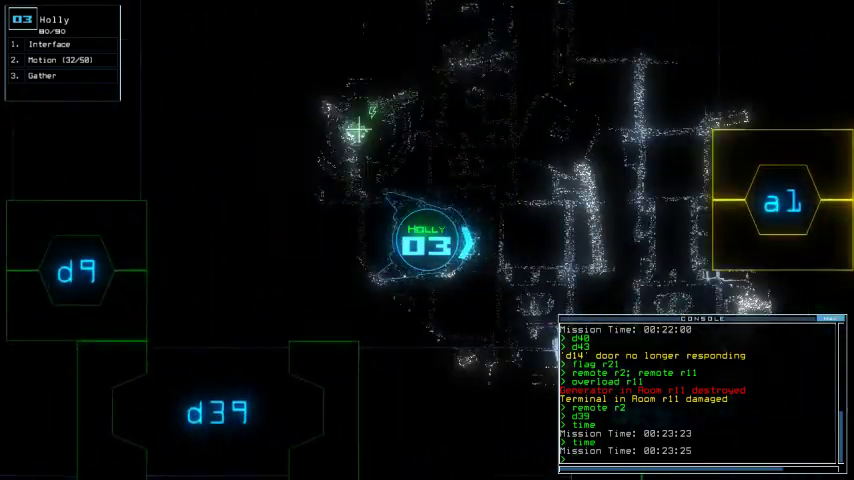
Redock the boarding ship at airlock a1 and open it so Holly can board.
key(Escape)
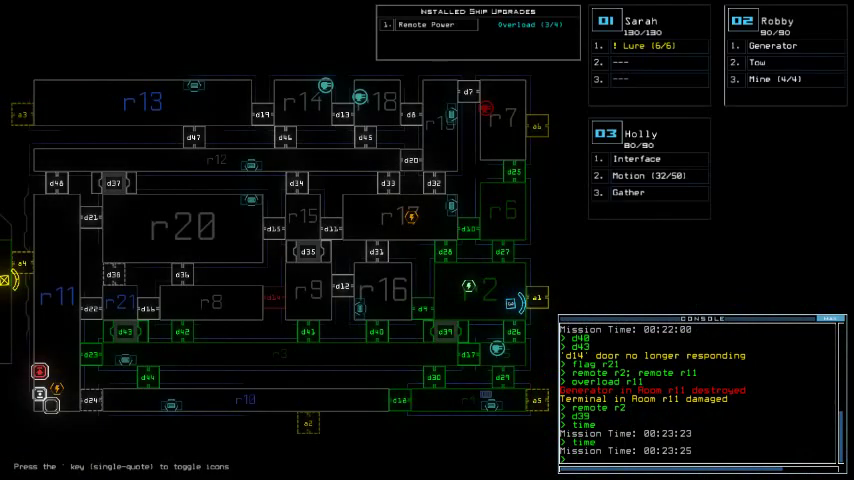
text(dp a1)
key(Return)
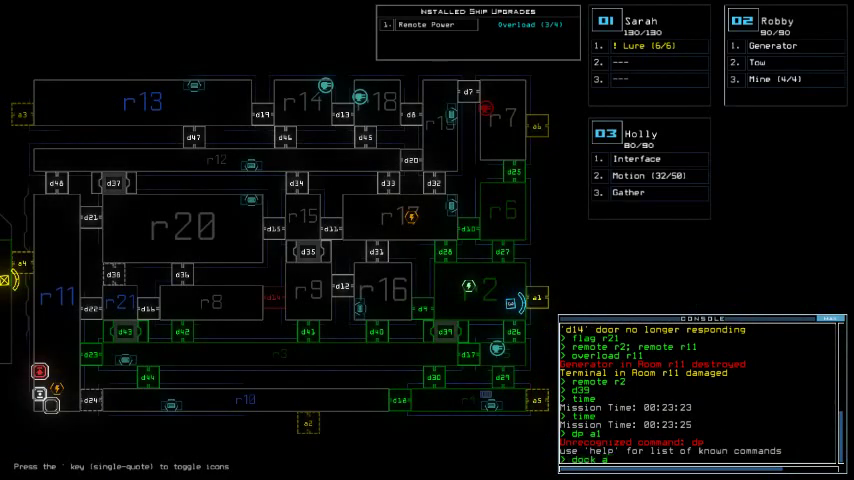
text(1)
key(Return)
text(time)
key(Return)
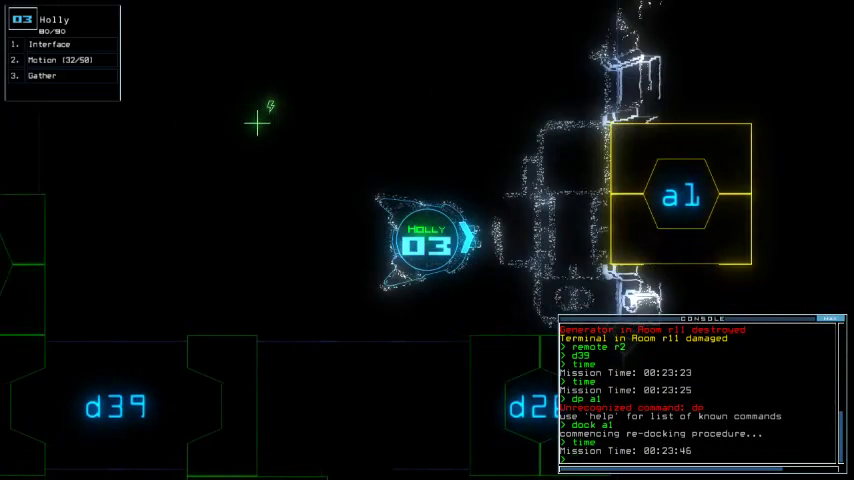
text(a1)
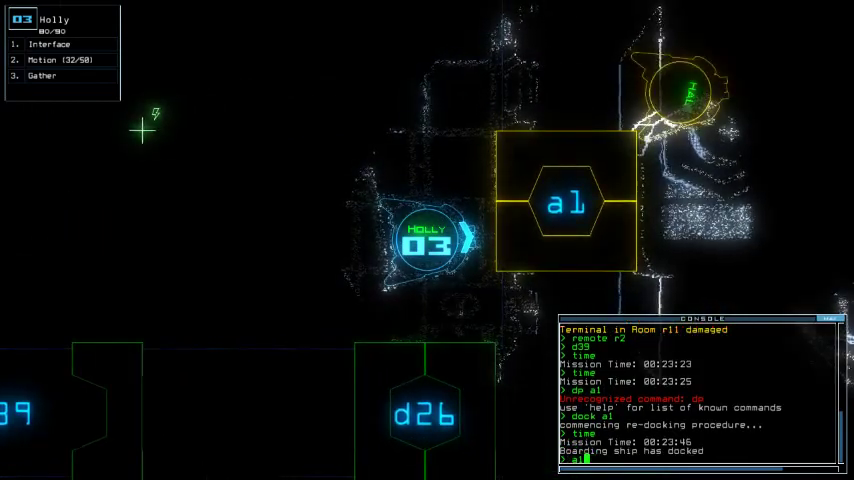
key(Return)
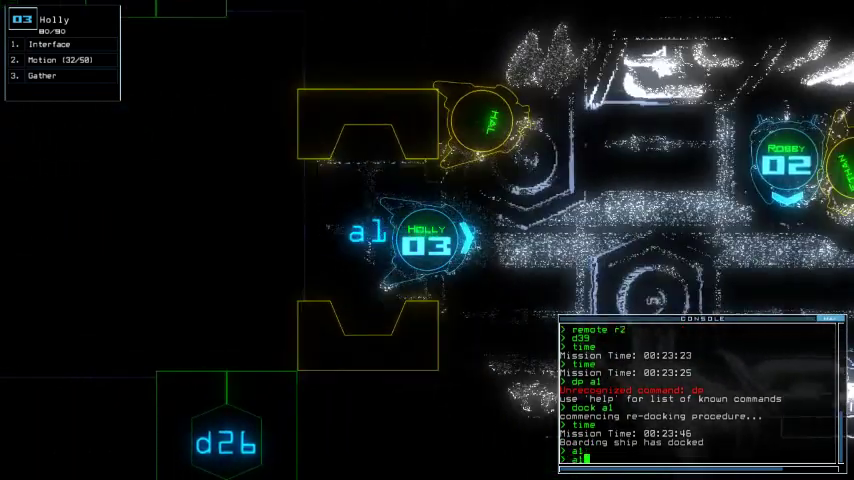
text(dock a4)
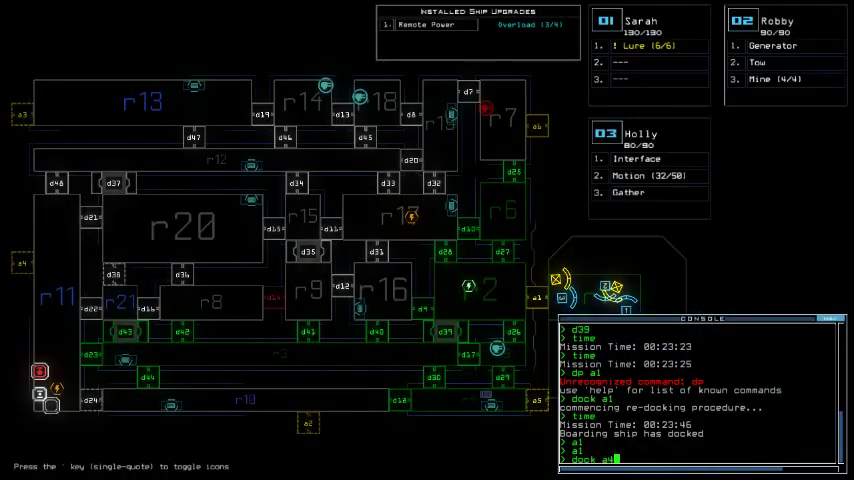
Redock the boarding ship at airlock a4 and open that airlock.
key(Return)
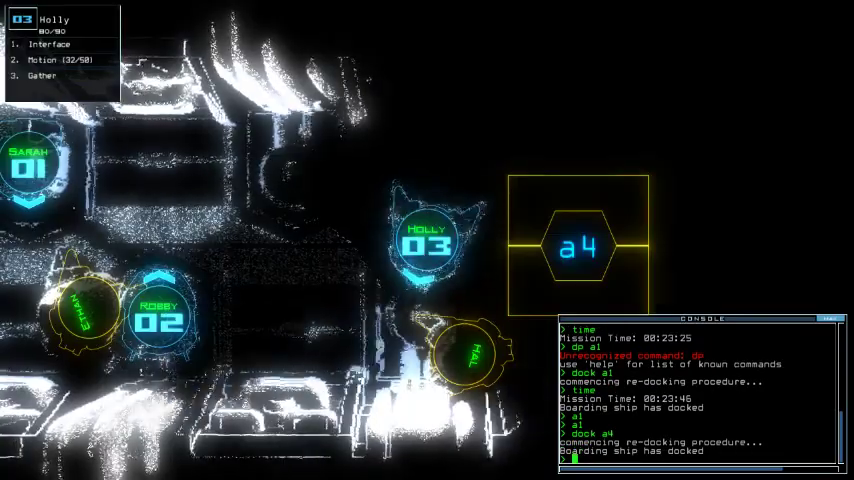
text(a4)
key(Return)
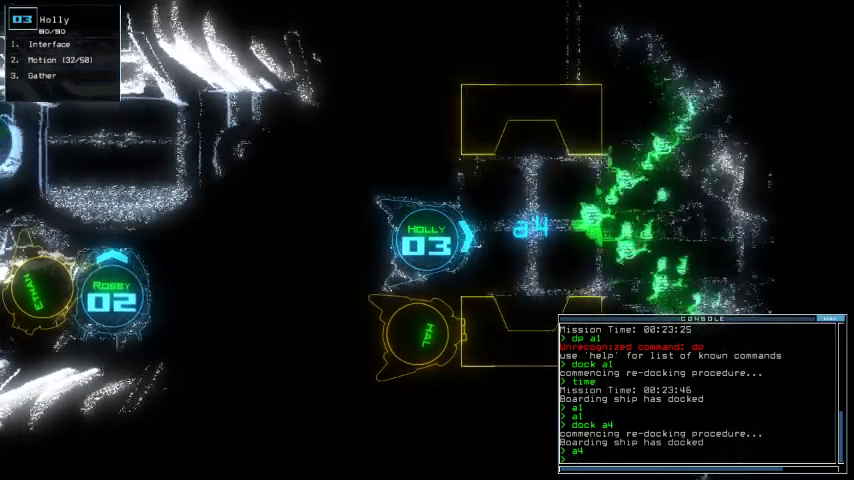
key(Tab)
key(Tab)
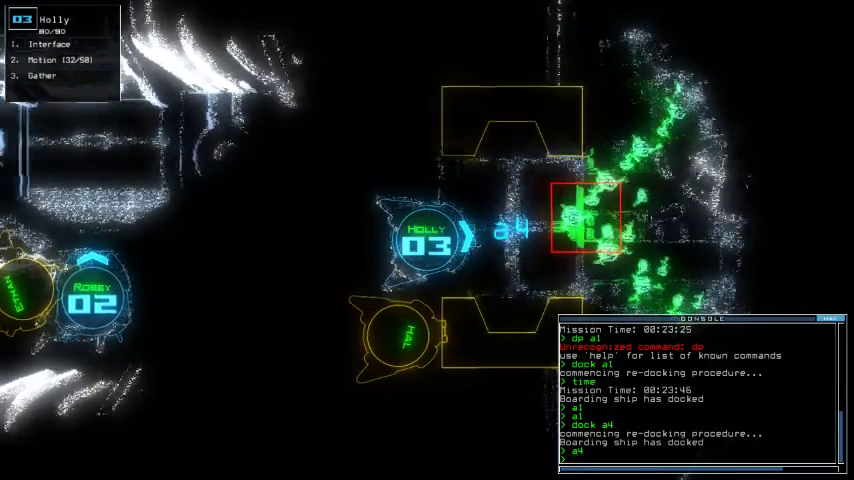
key(Tab)
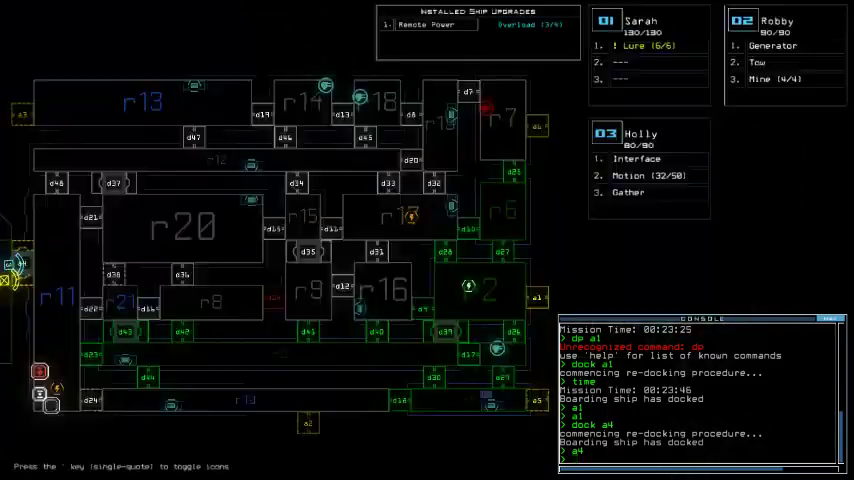
text(dock a3; dock a3)
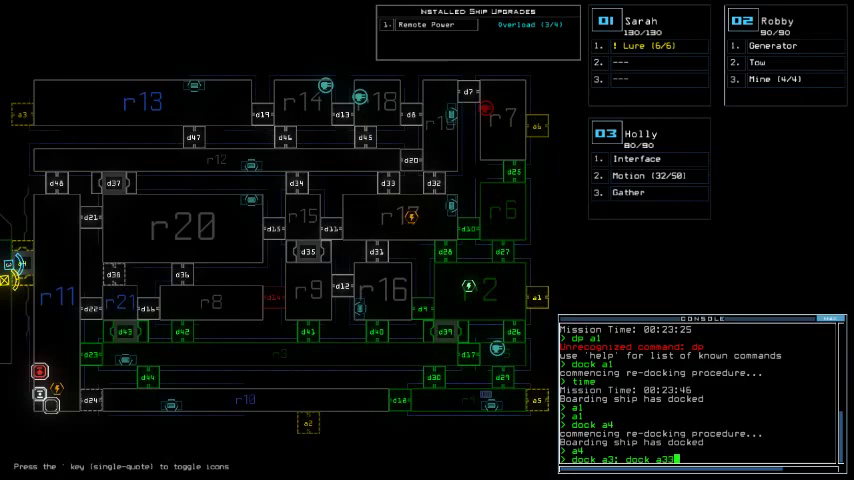
Redock the ship at a3, then a4, then airlock a2, checking Holly's camera between moves.
key(space)
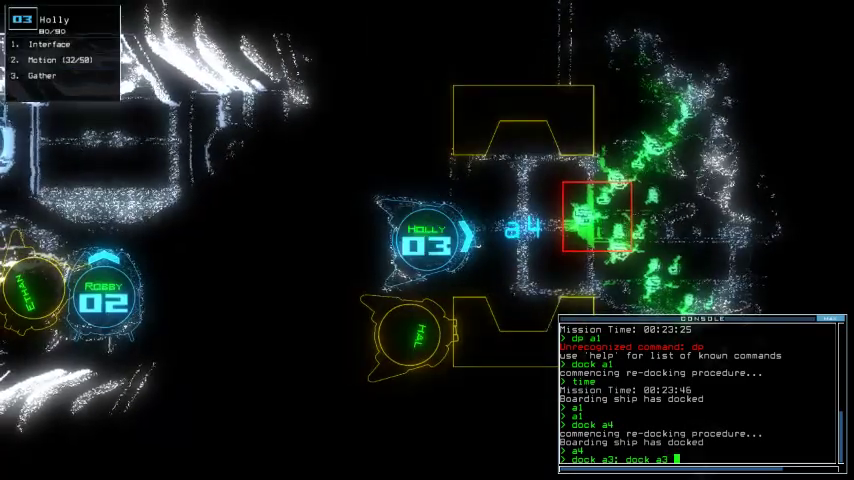
key(Return)
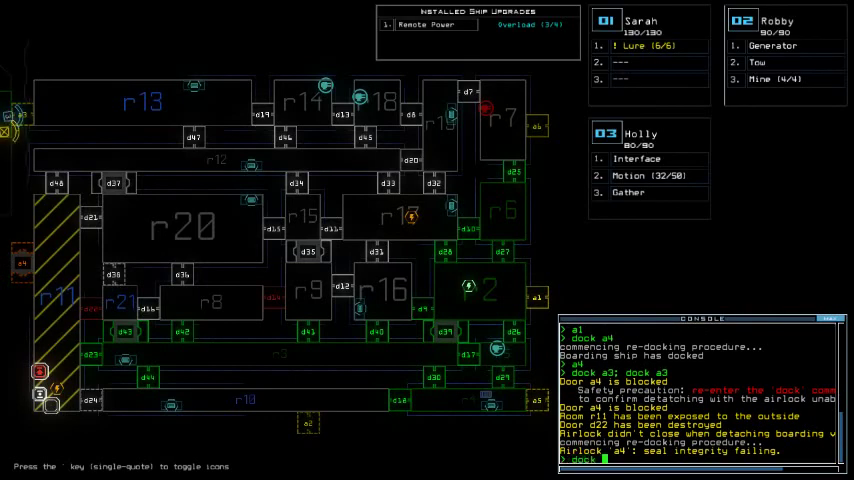
text(dock a4)
key(Return)
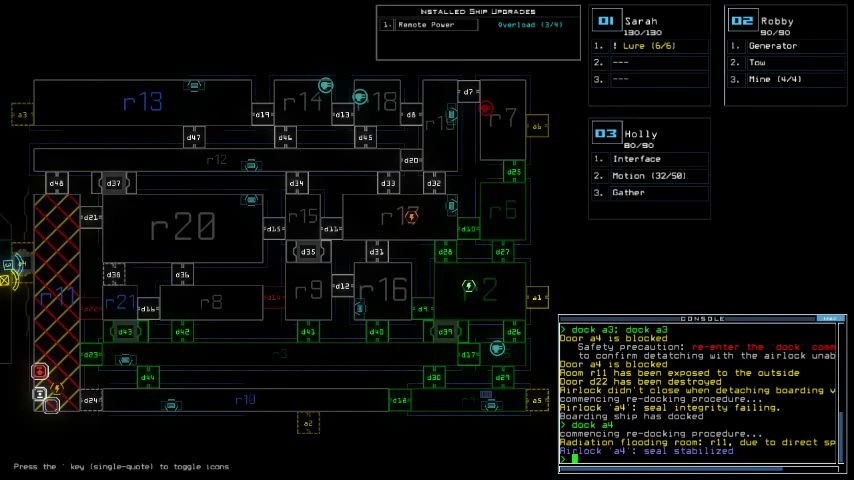
key(3)
key(space)
text(a4)
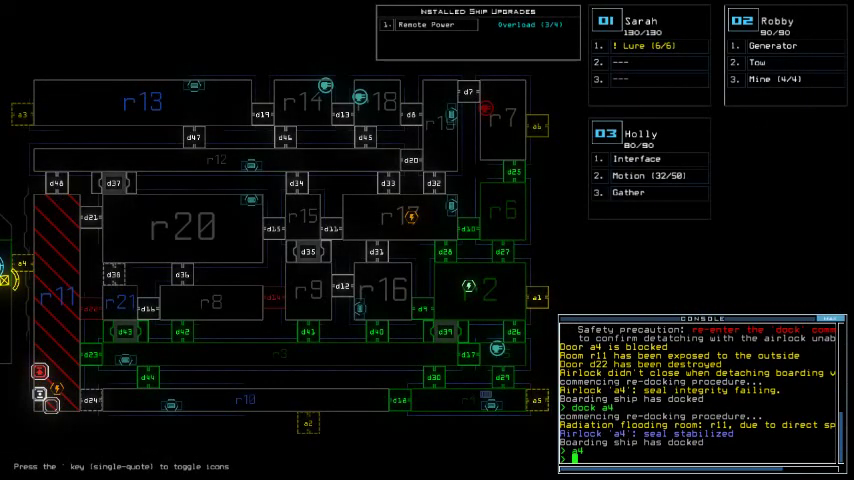
key(space)
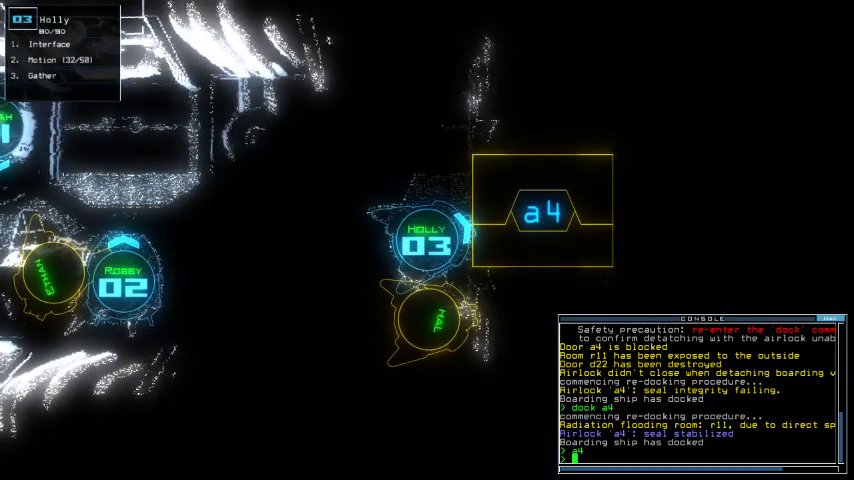
key(space)
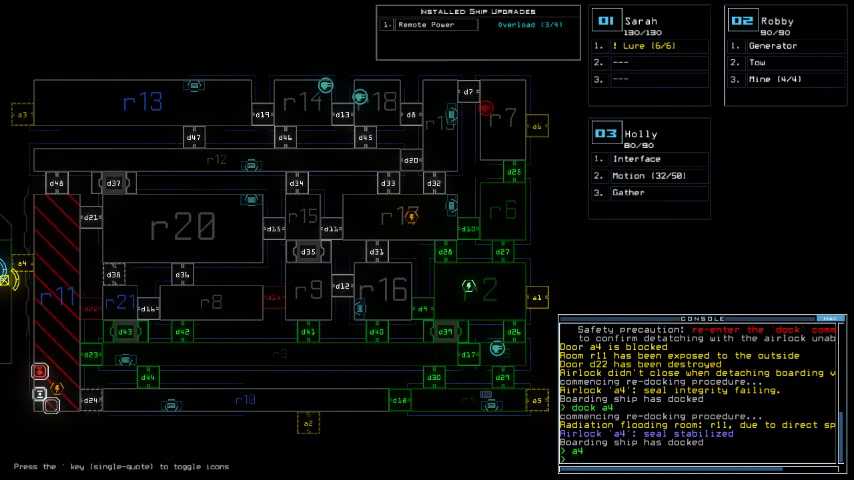
text(dock a2)
key(Return)
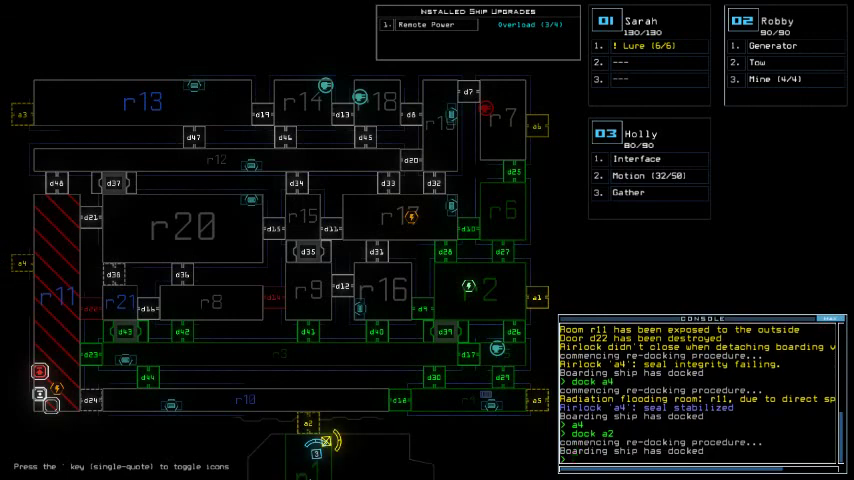
text(a2)
Inspect the area around airlock a2, toggling between the map and Holly's camera.
key(Return)
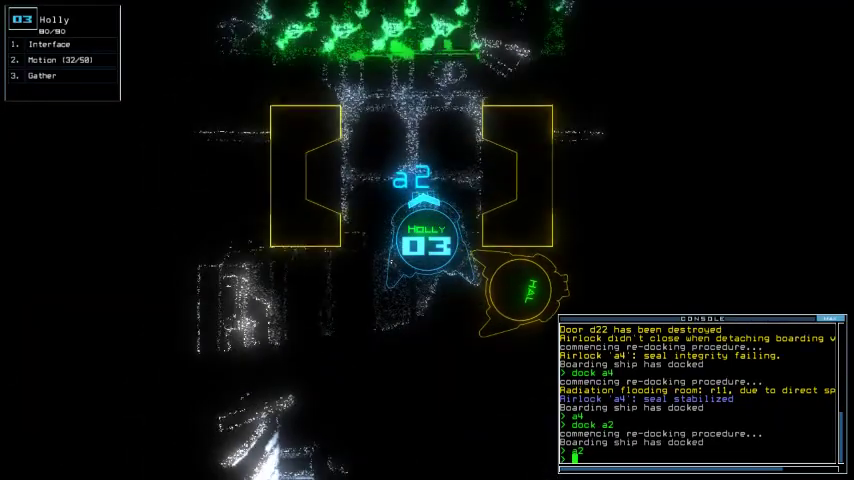
key(space)
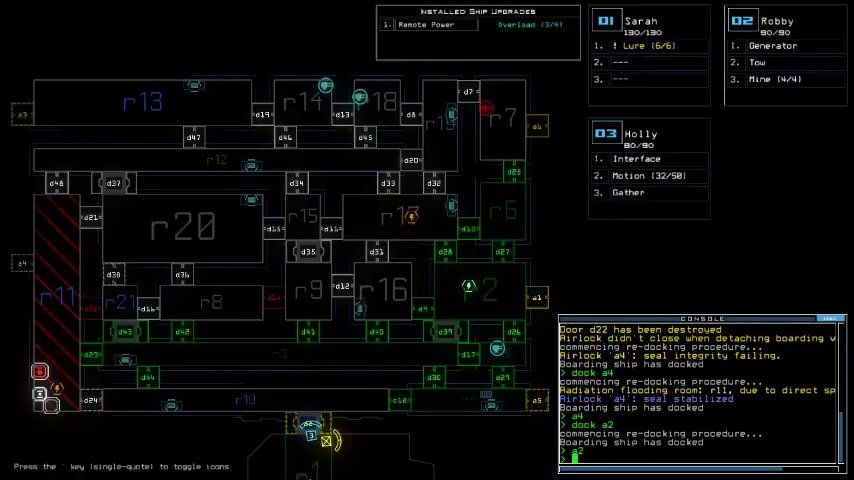
text(dock a1; dock a1)
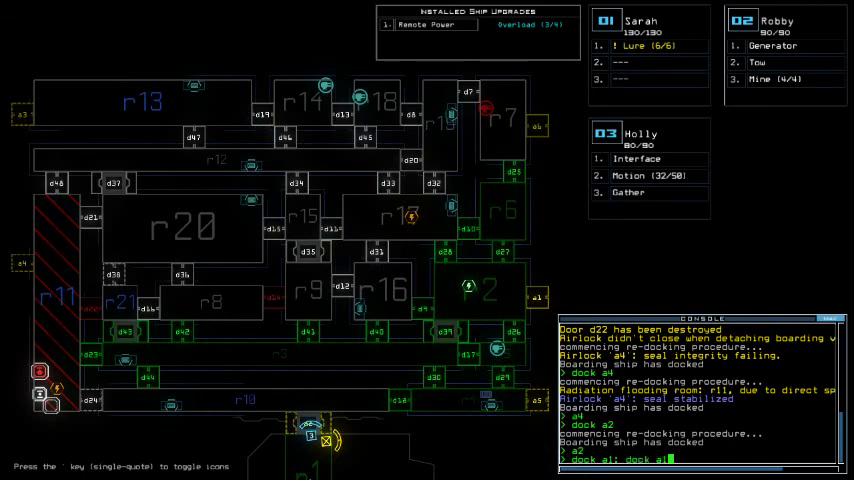
key(space)
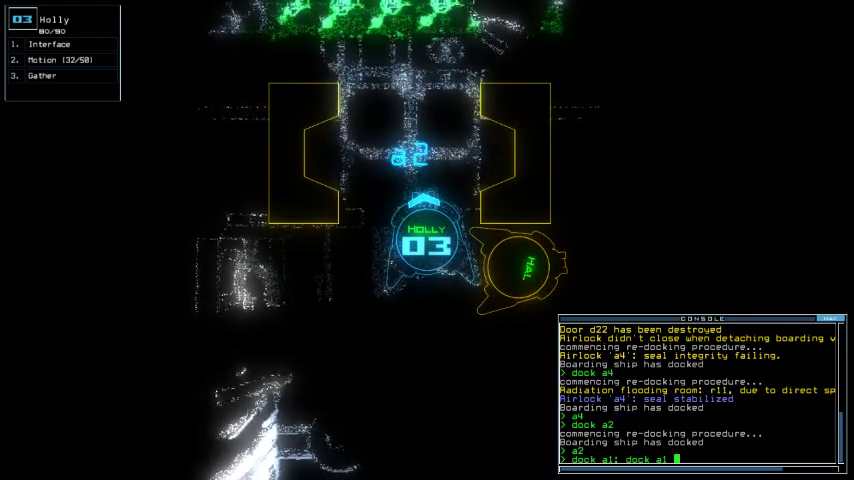
key(Escape)
key(space)
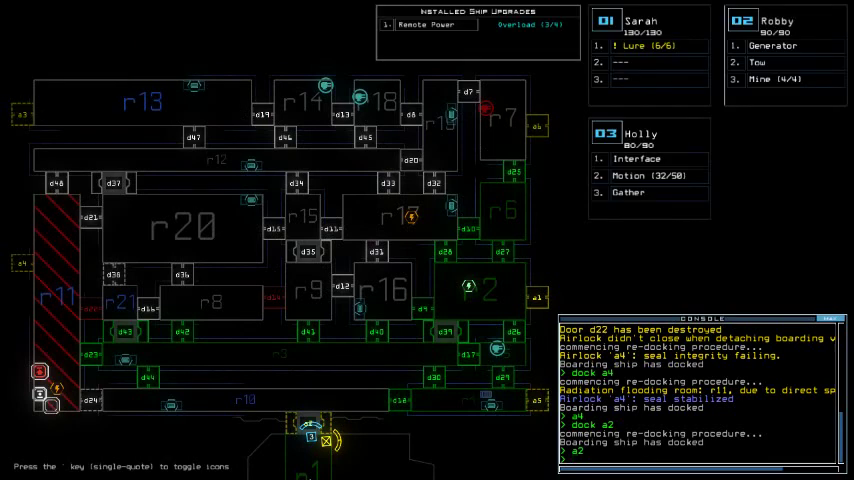
key(space)
text(do a1)
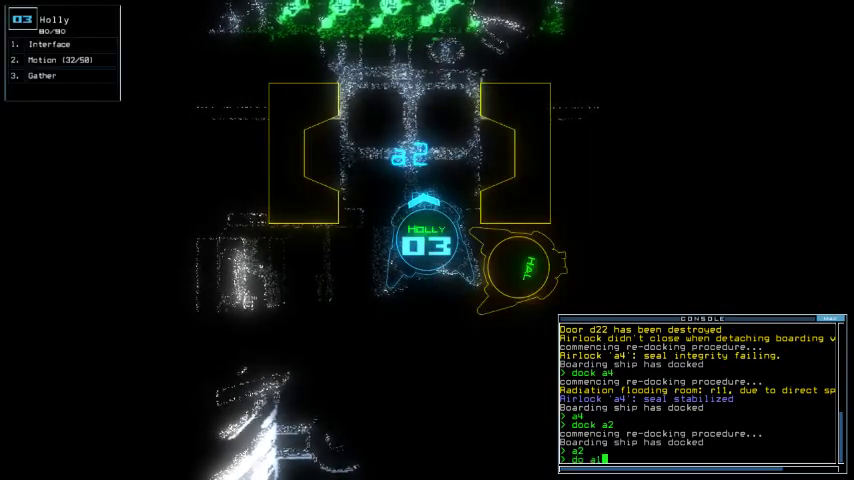
text(dock )
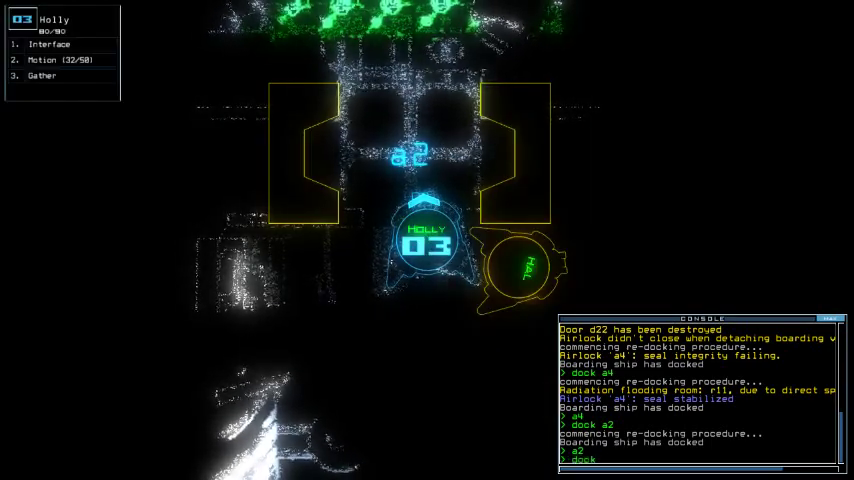
text(a1; dock a1)
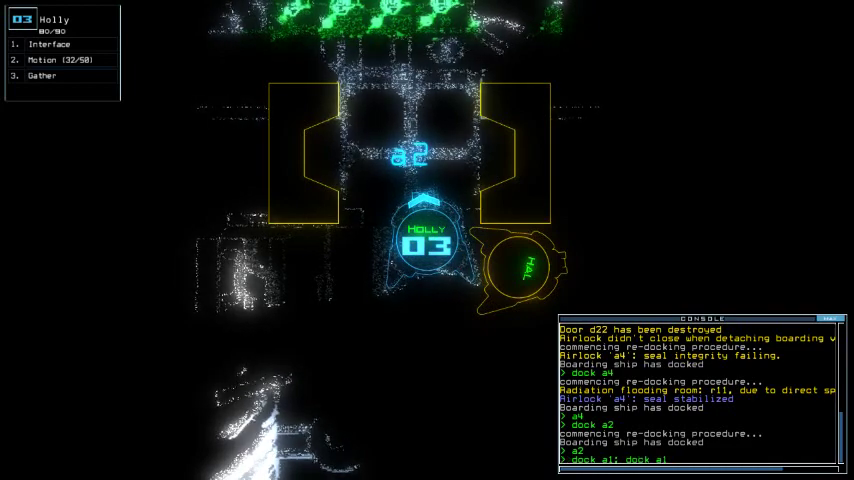
Attempt docking at a1, then dock at a2, and finally redock at airlock a4.
key(Return)
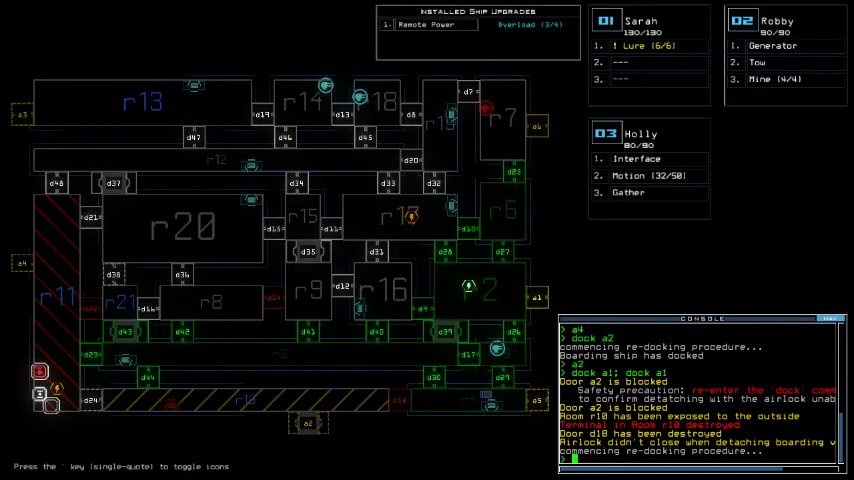
text(dock a1)
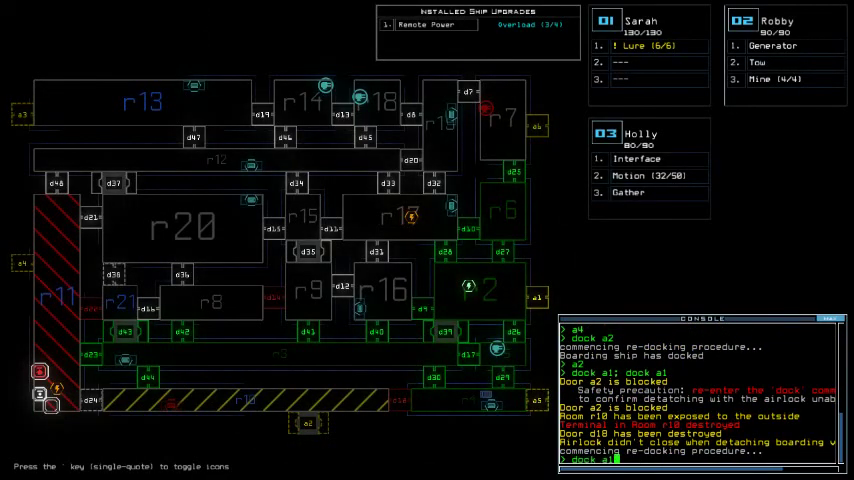
key(BackSpace)
text(2)
key(Return)
text(a2)
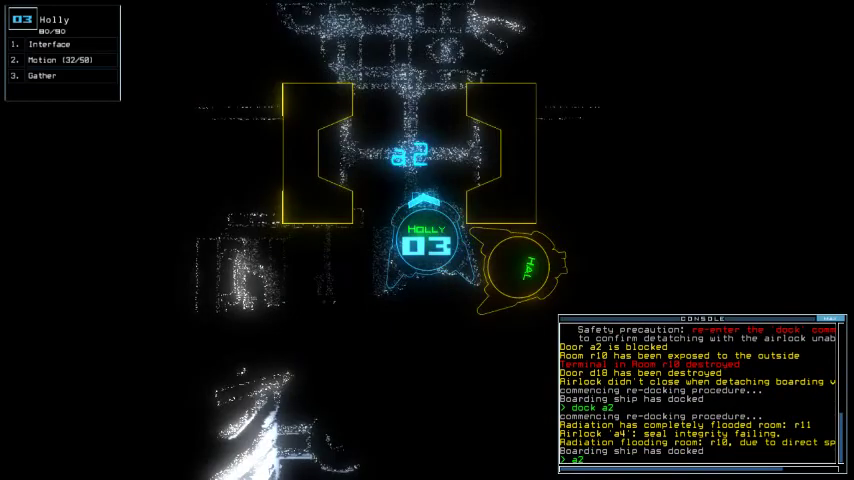
key(space)
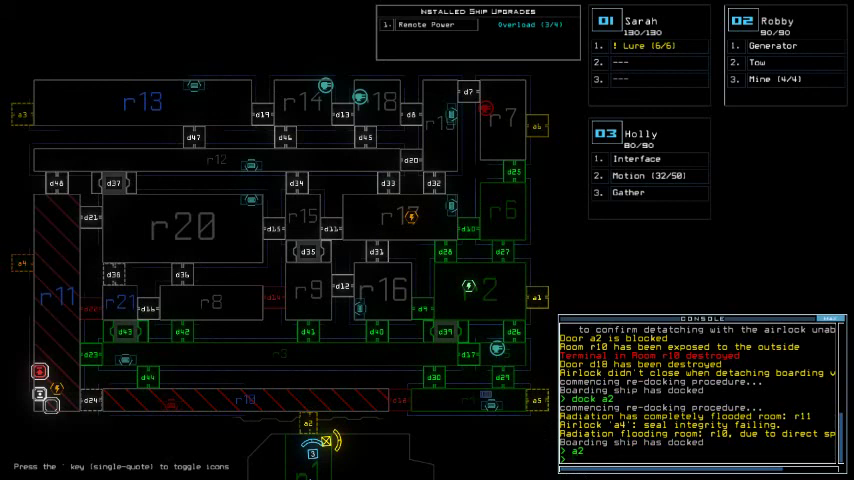
text(dock a4)
key(Return)
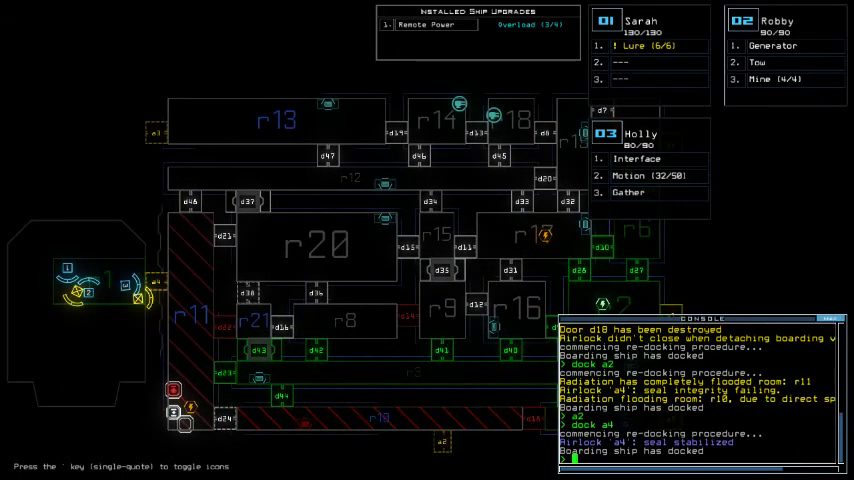
text(remote r17)
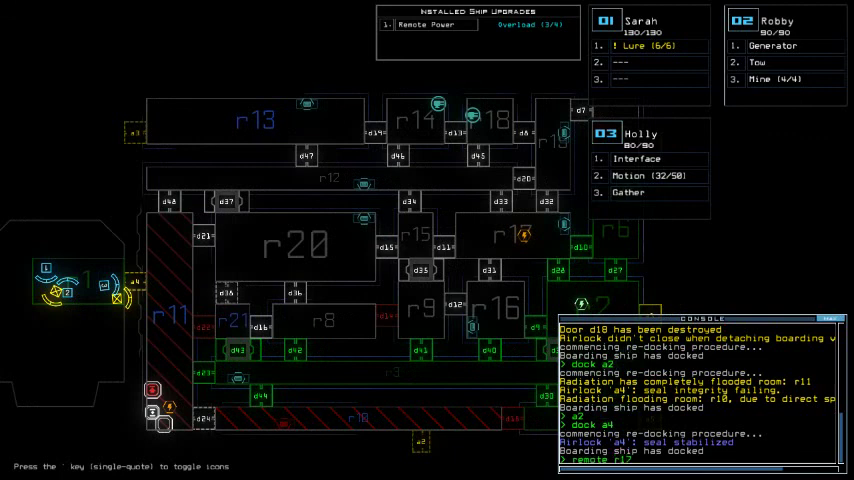
Request remote power for r17, then swap remote power from r2 to r17, panning the map.
key(Return)
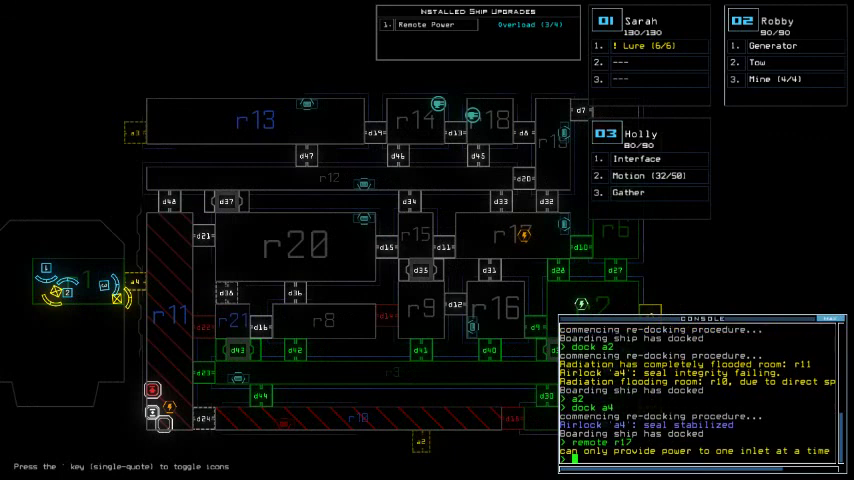
text(remrte 2mote r2; remote r17)
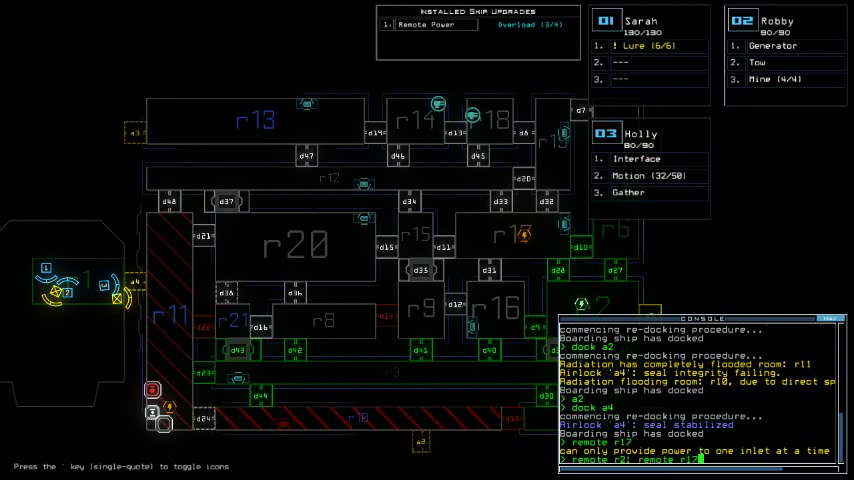
key(Return)
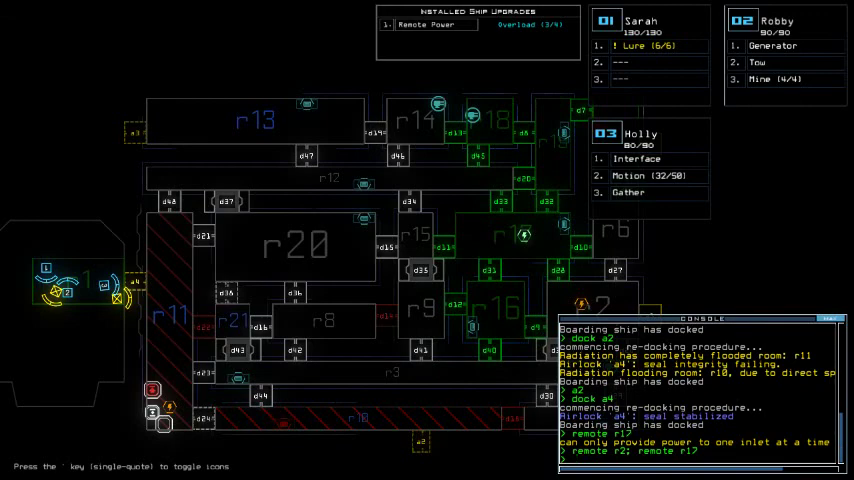
key(Right)
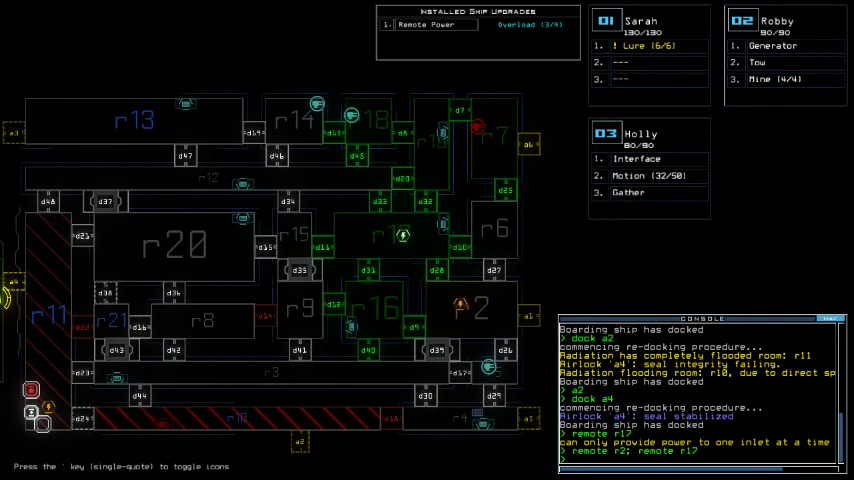
key(Left)
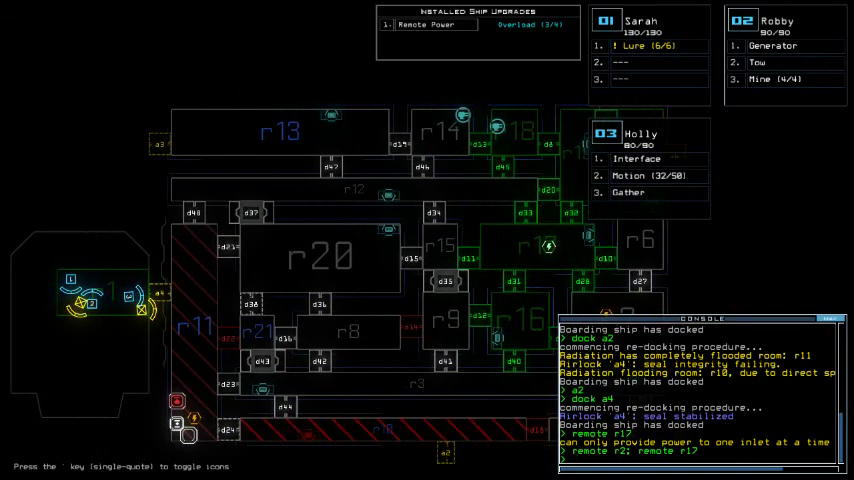
scroll(300, 250, down, 2)
text(out)
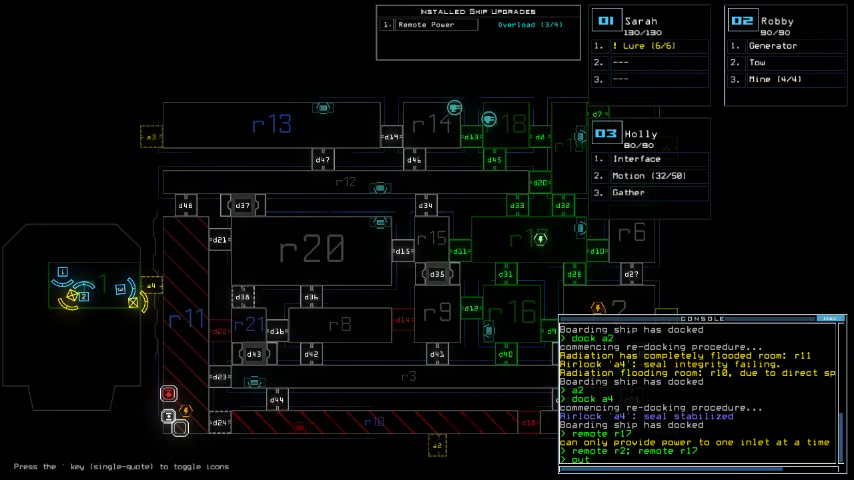
Enter 'flag r11 r10', then 'out', ending the mission at 00:26:29.
key(BackSpace)
key(BackSpace)
key(BackSpace)
text(flag r11 r)
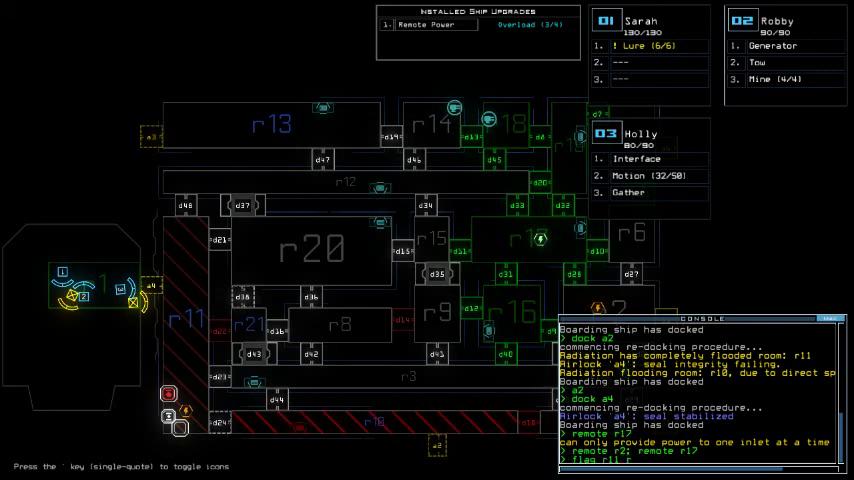
text(10)
key(shift+Right)
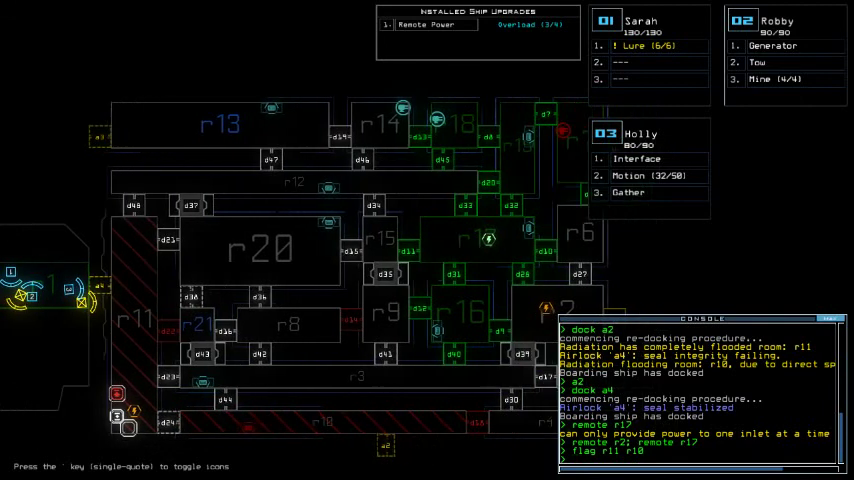
key(shift+Down)
key(shift+Left)
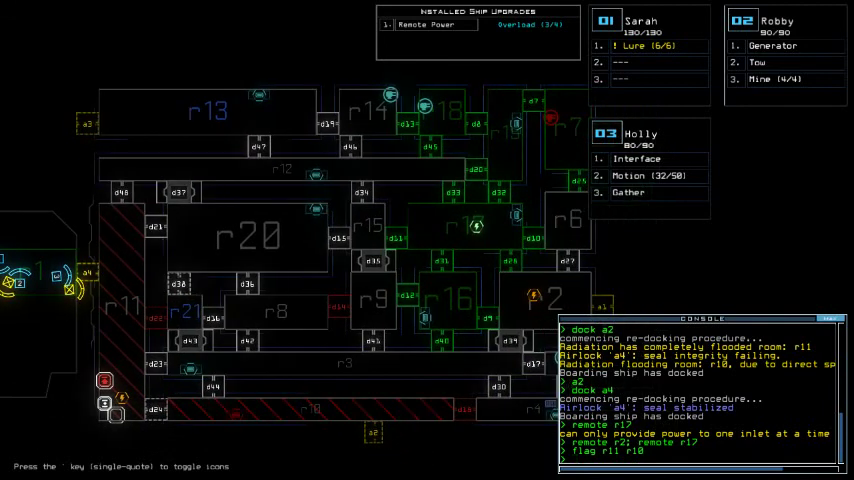
text(out)
key(Return)
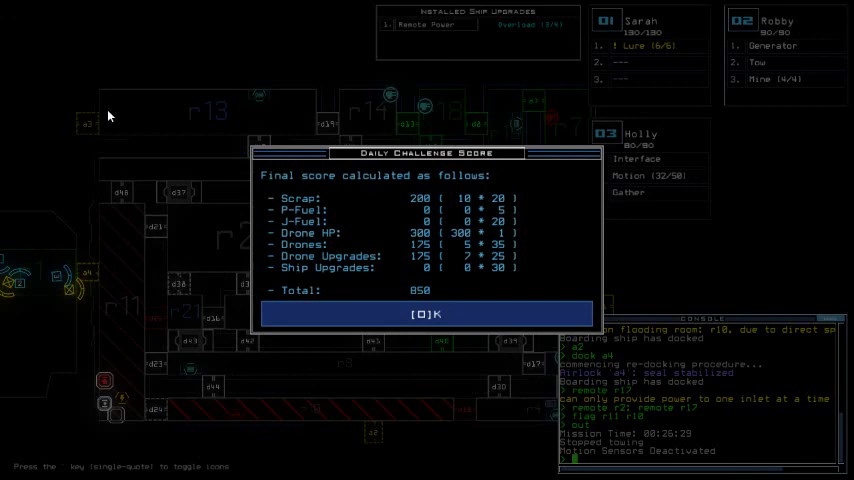
Dismiss the 850-point daily challenge score summary.
key(Return)
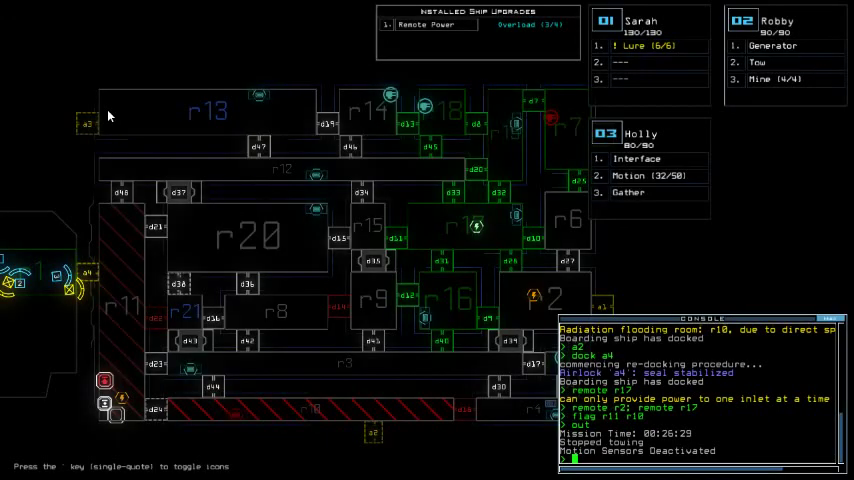